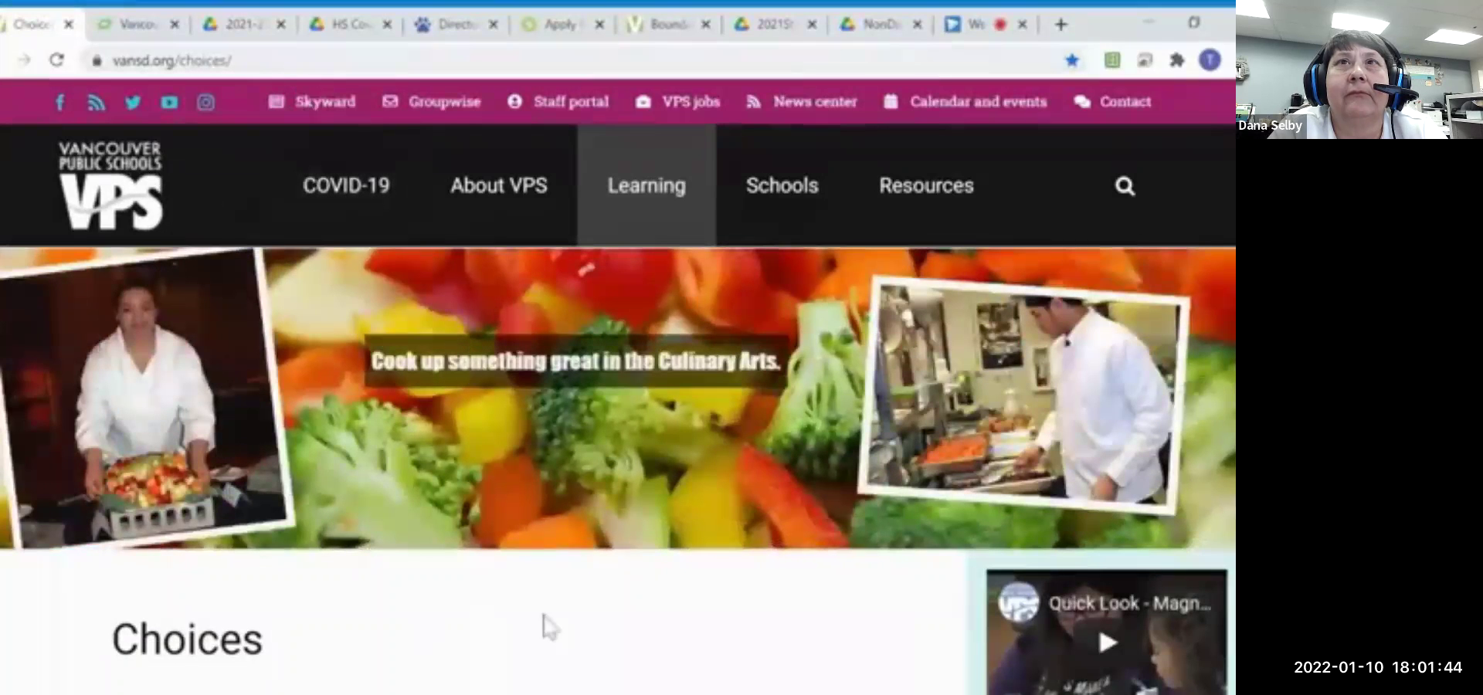
Step: Launch the magnet application in a new tab via APPLY NOW! on the Choices page
scroll(828, 593, "down", 3)
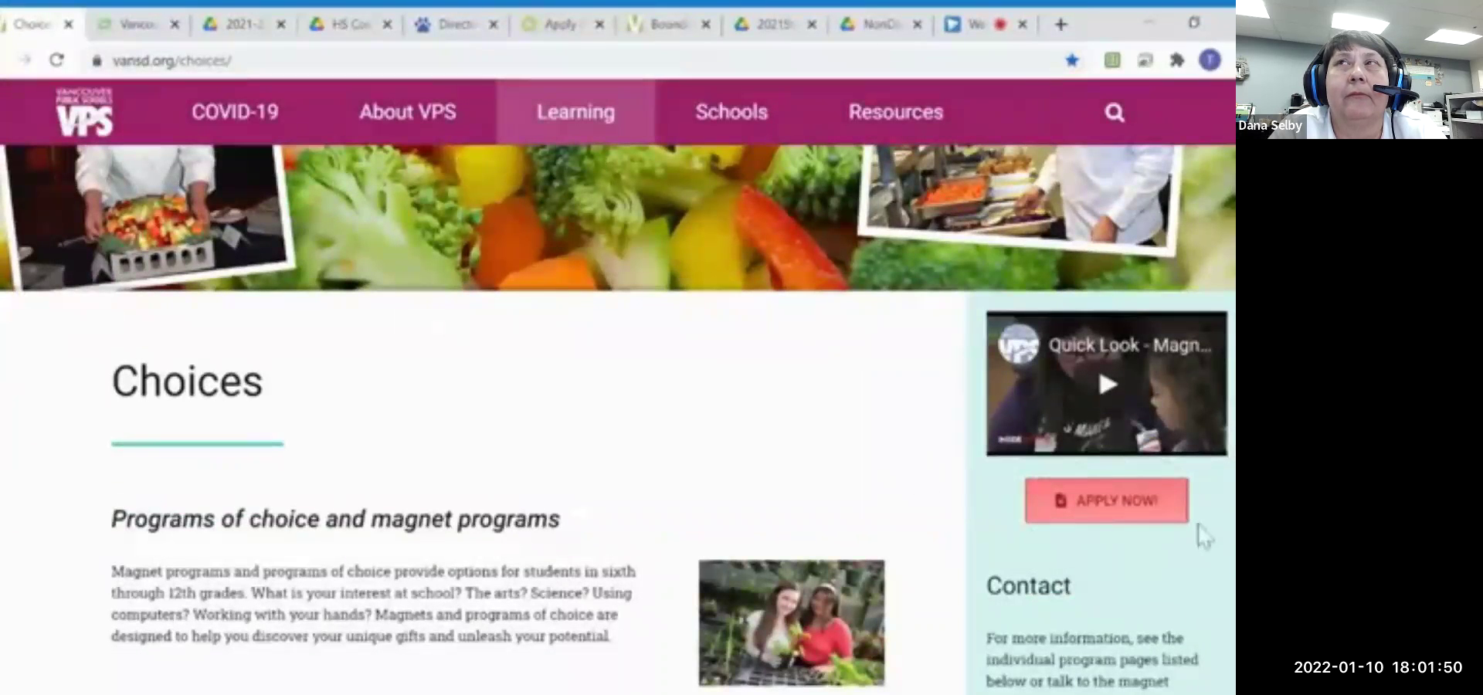
left_click(1116, 506)
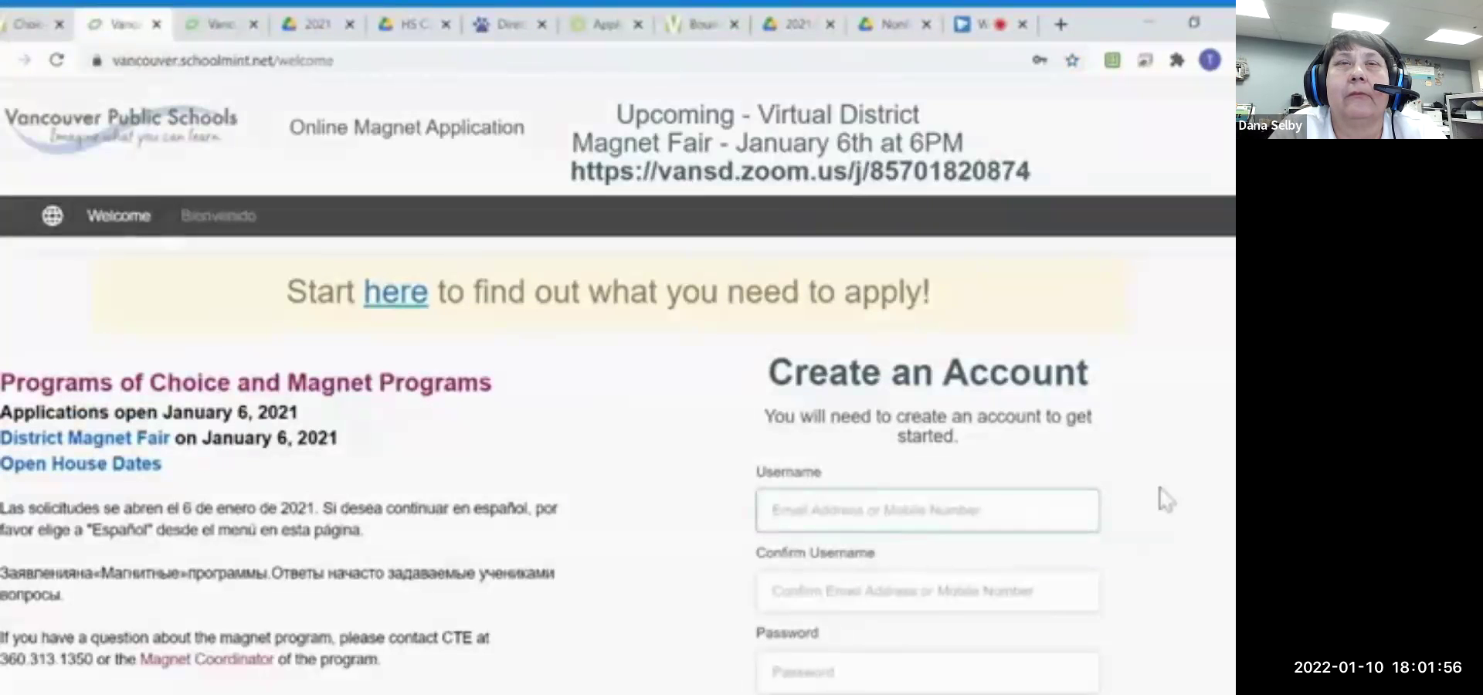
Step: Preview the Sign In form, return to Create an Account, then view the 2021 magnet FAQ in Drive
scroll(1166, 498, "down", 1)
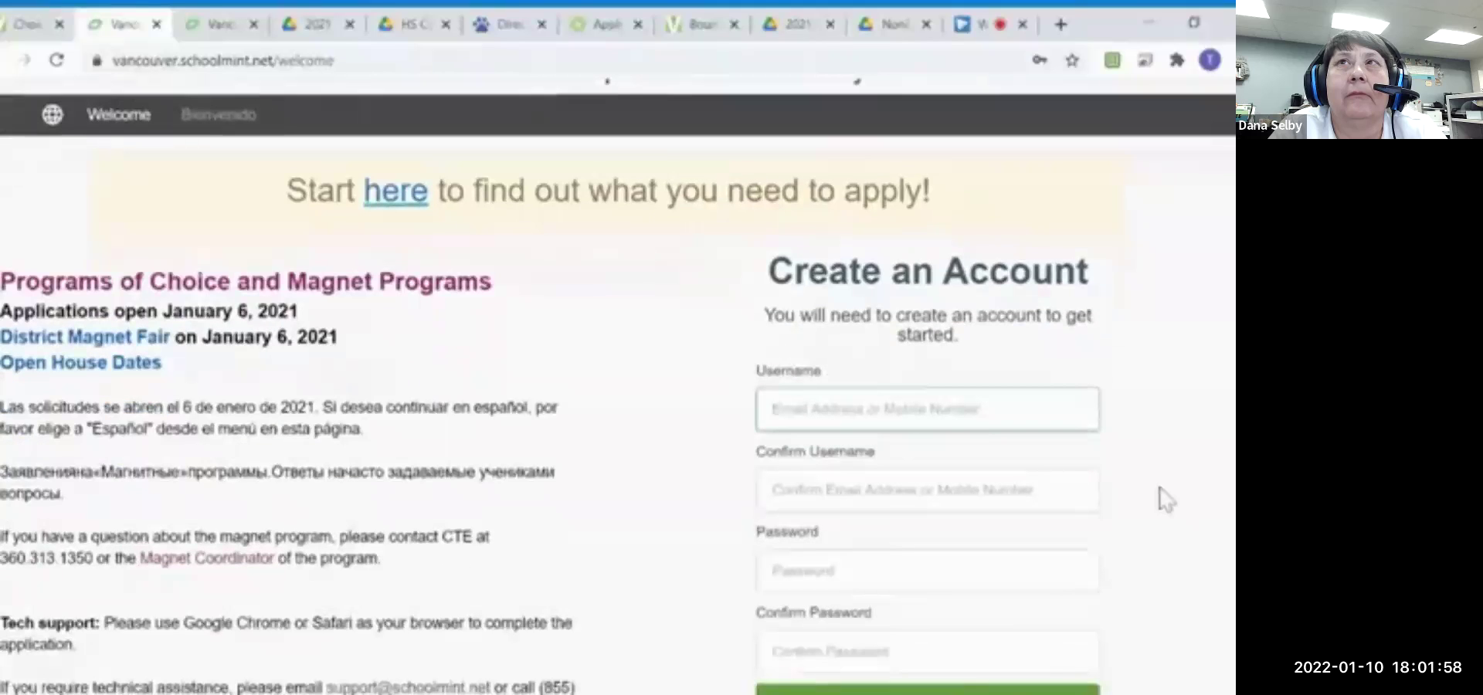
scroll(1167, 500, "down", 1)
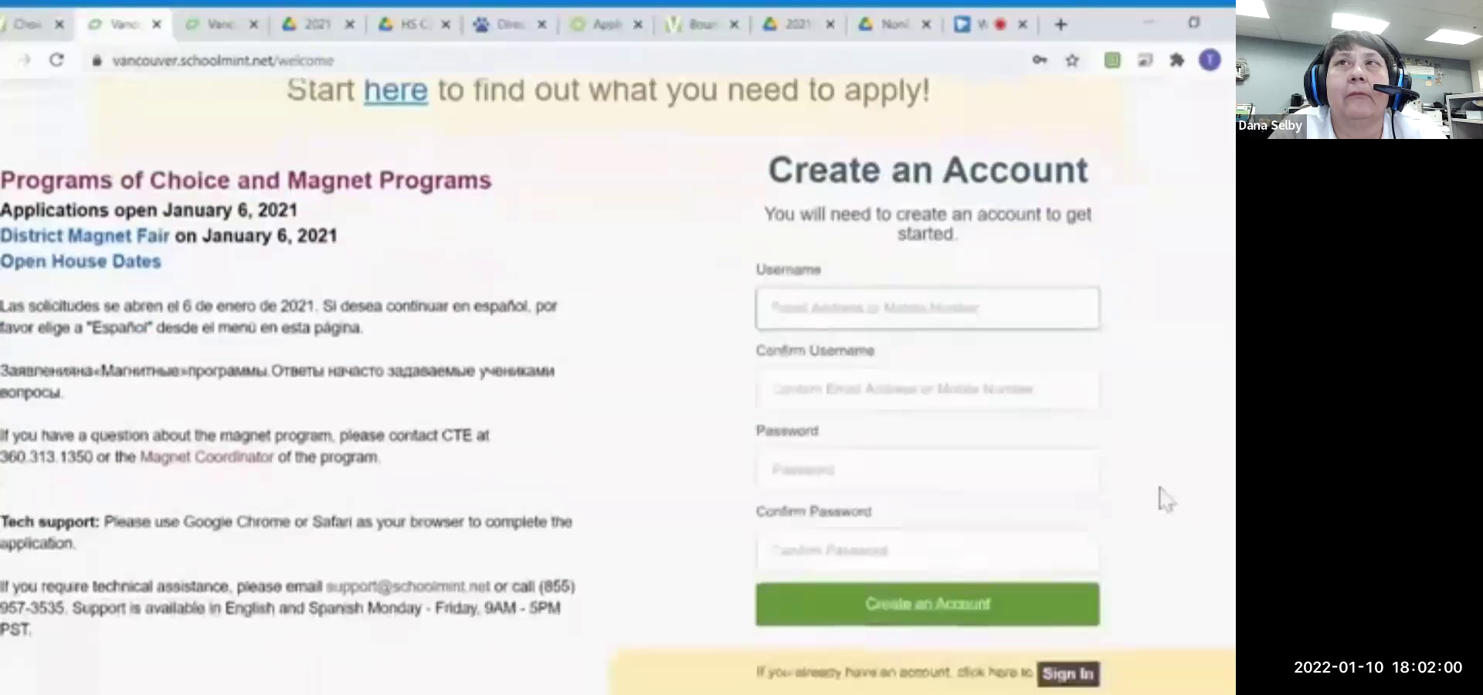
scroll(1166, 500, "down", 1)
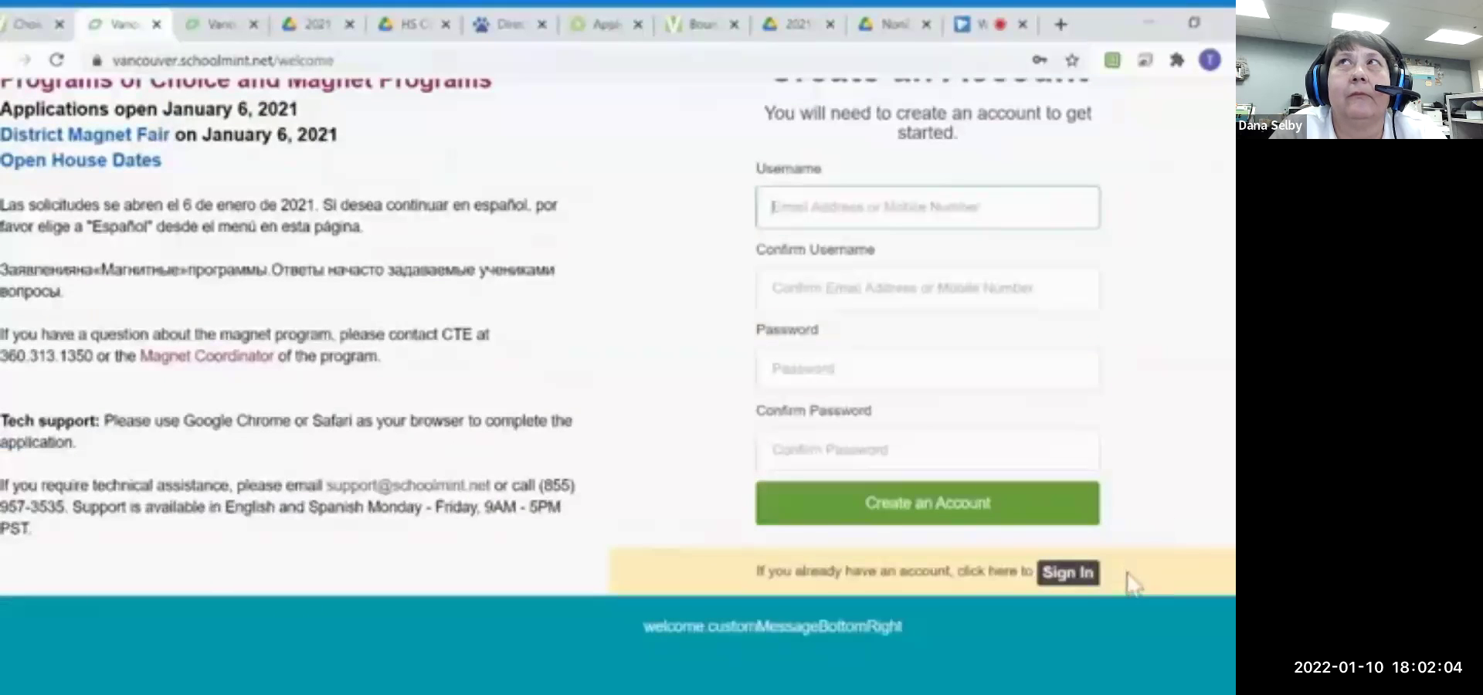
left_click(1071, 578)
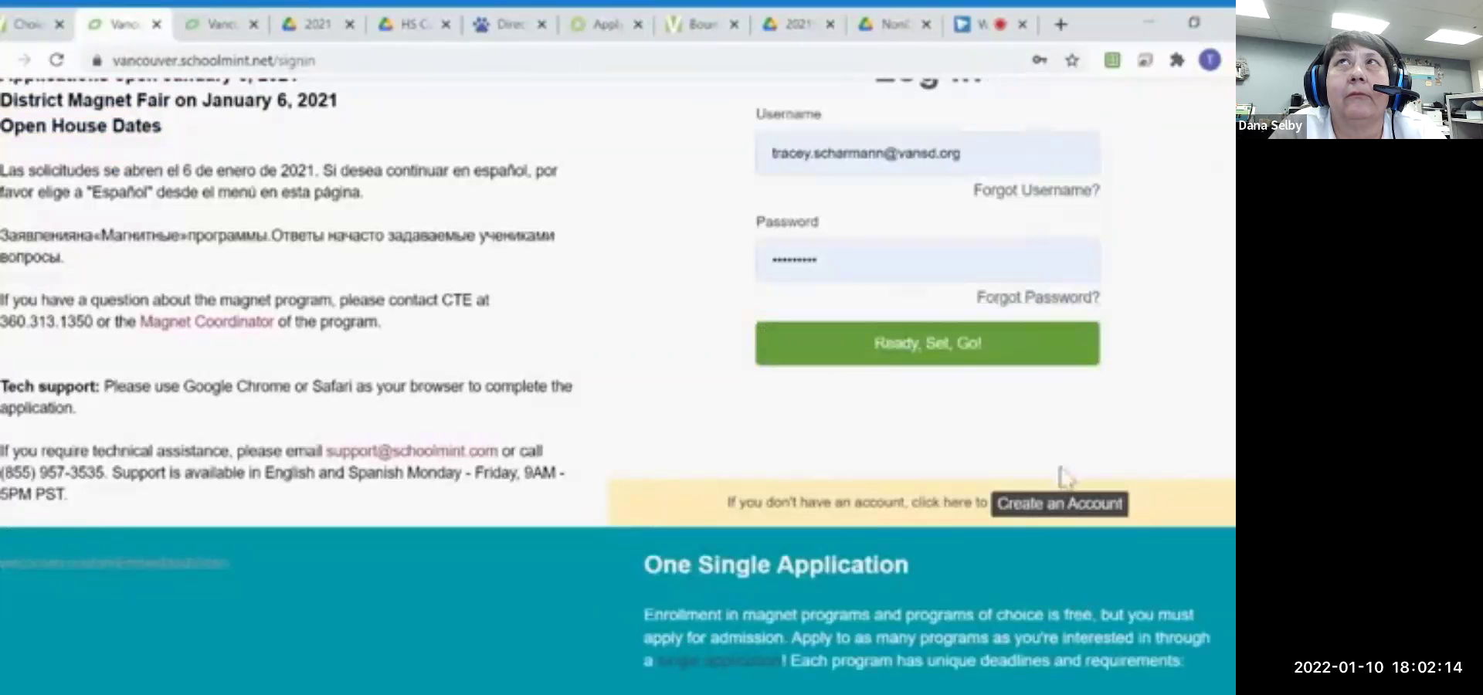
left_click(1072, 510)
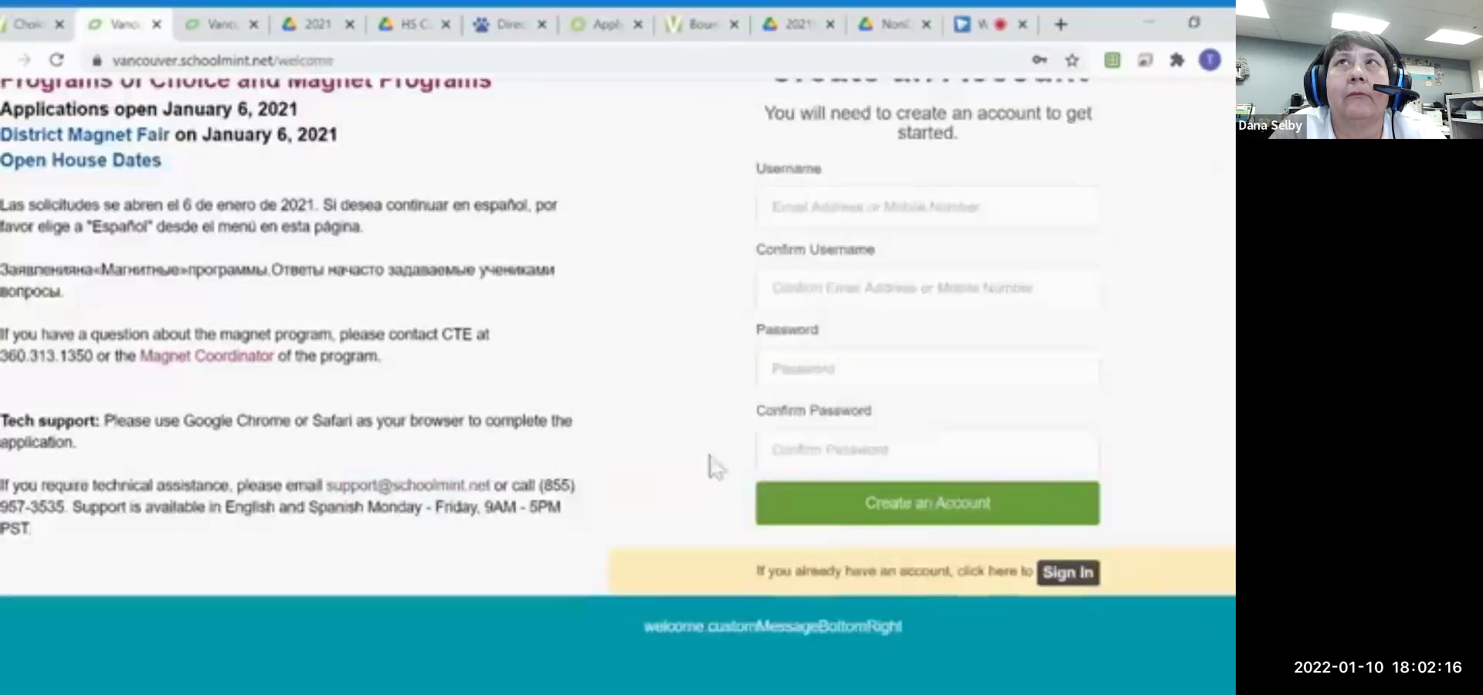
scroll(649, 367, "up", 4)
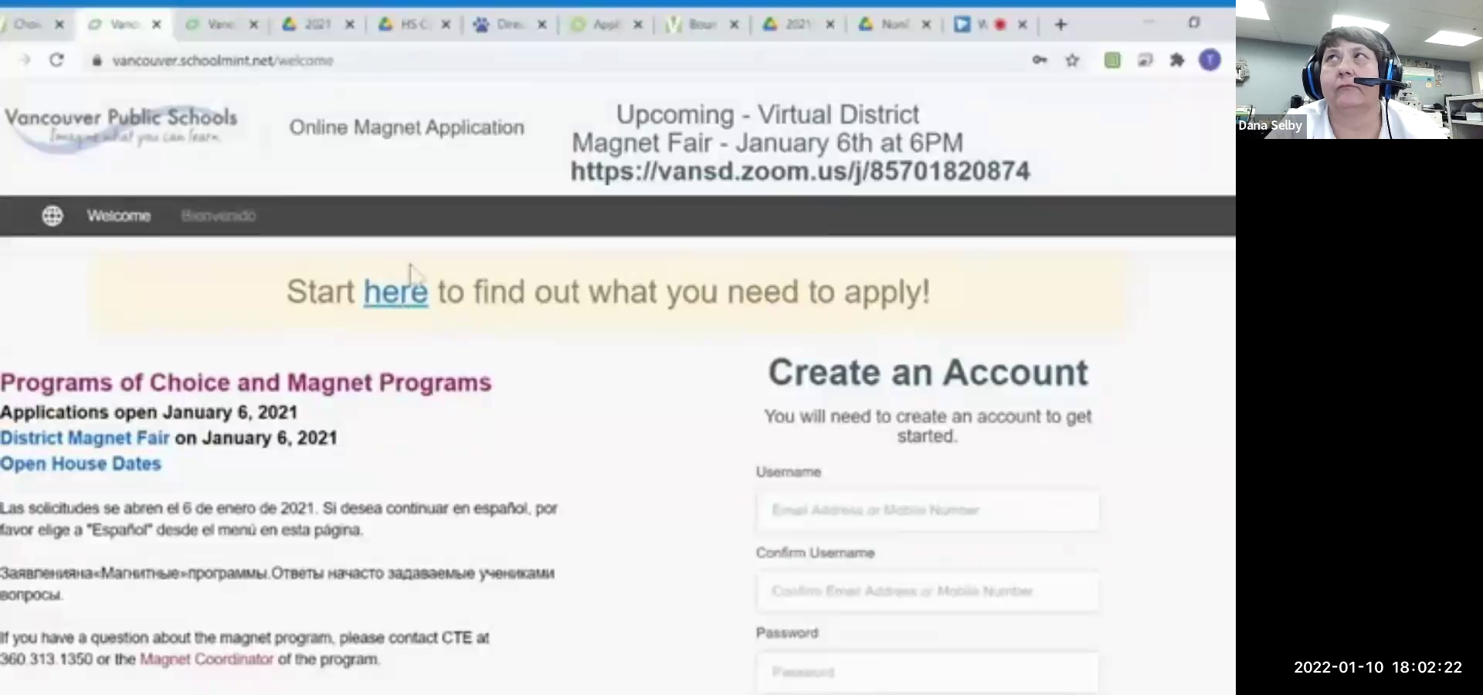
left_click(336, 32)
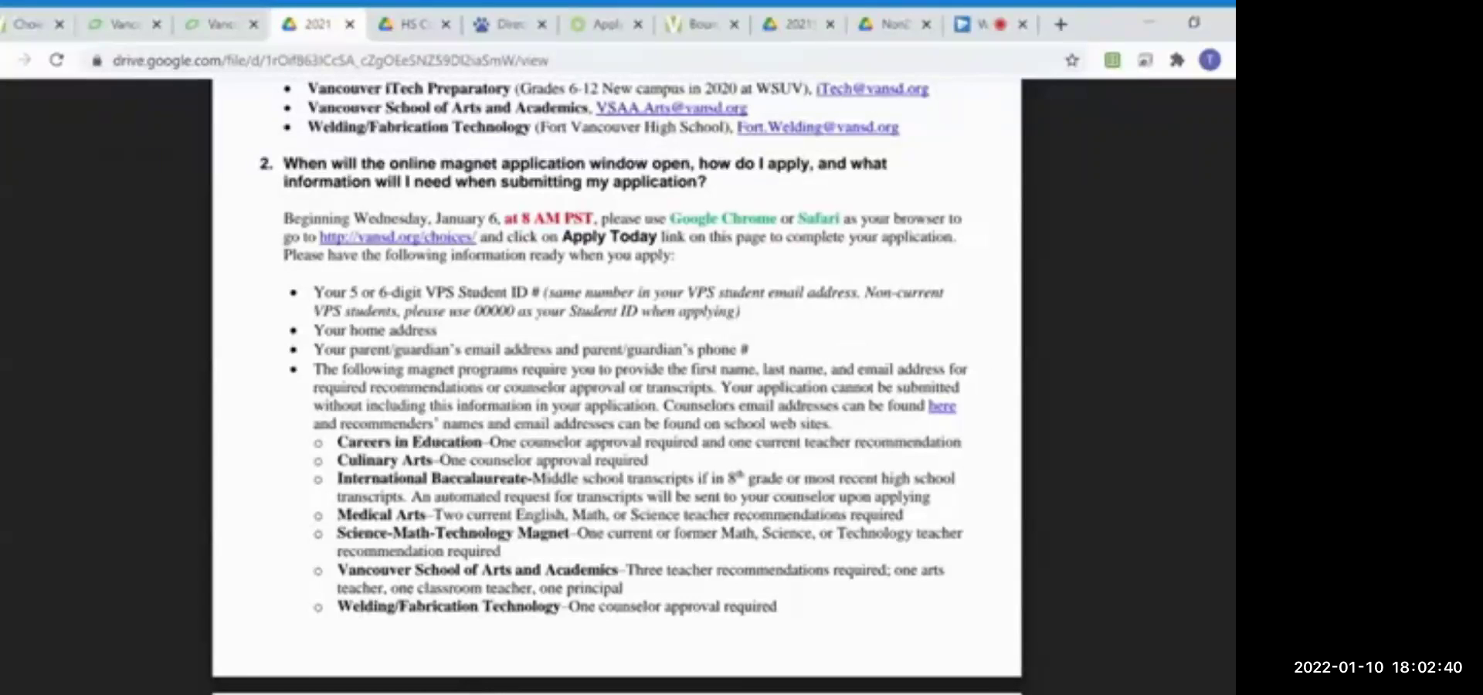
left_click(973, 24)
left_click(348, 24)
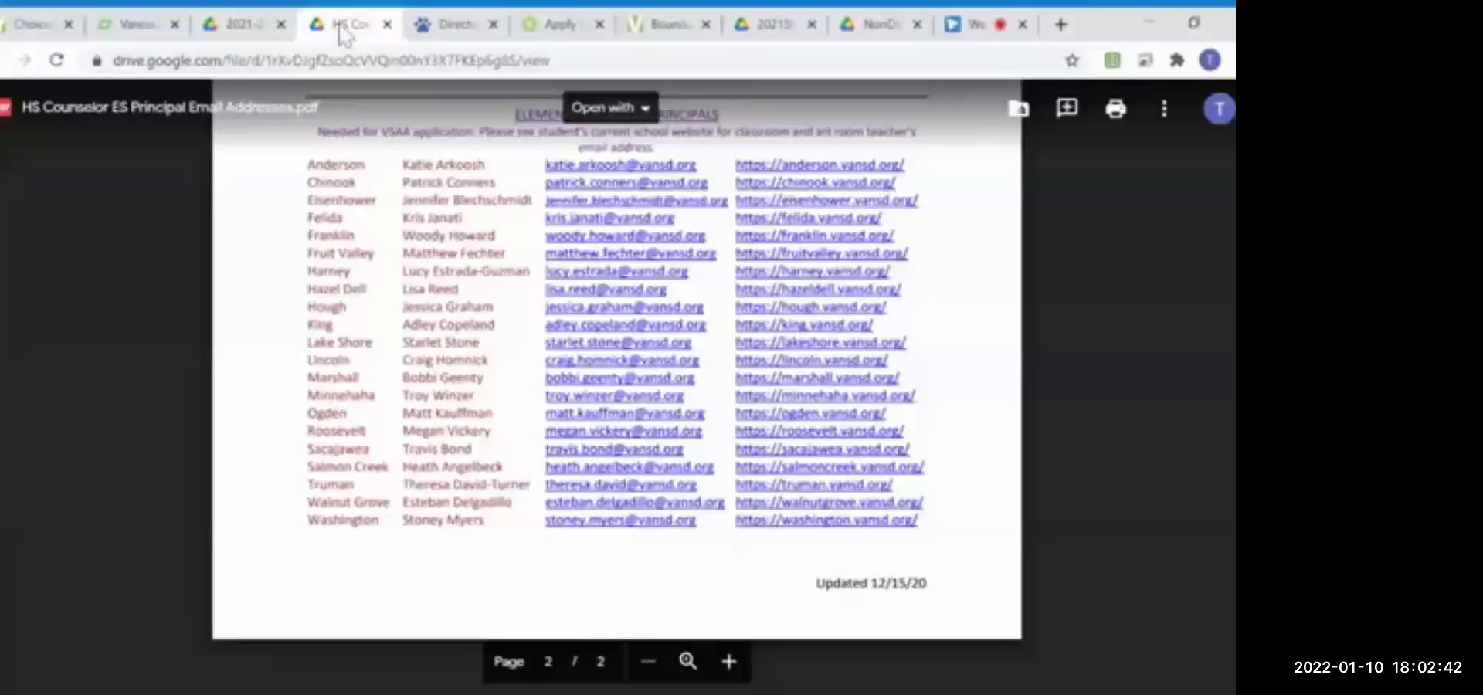
left_click(249, 31)
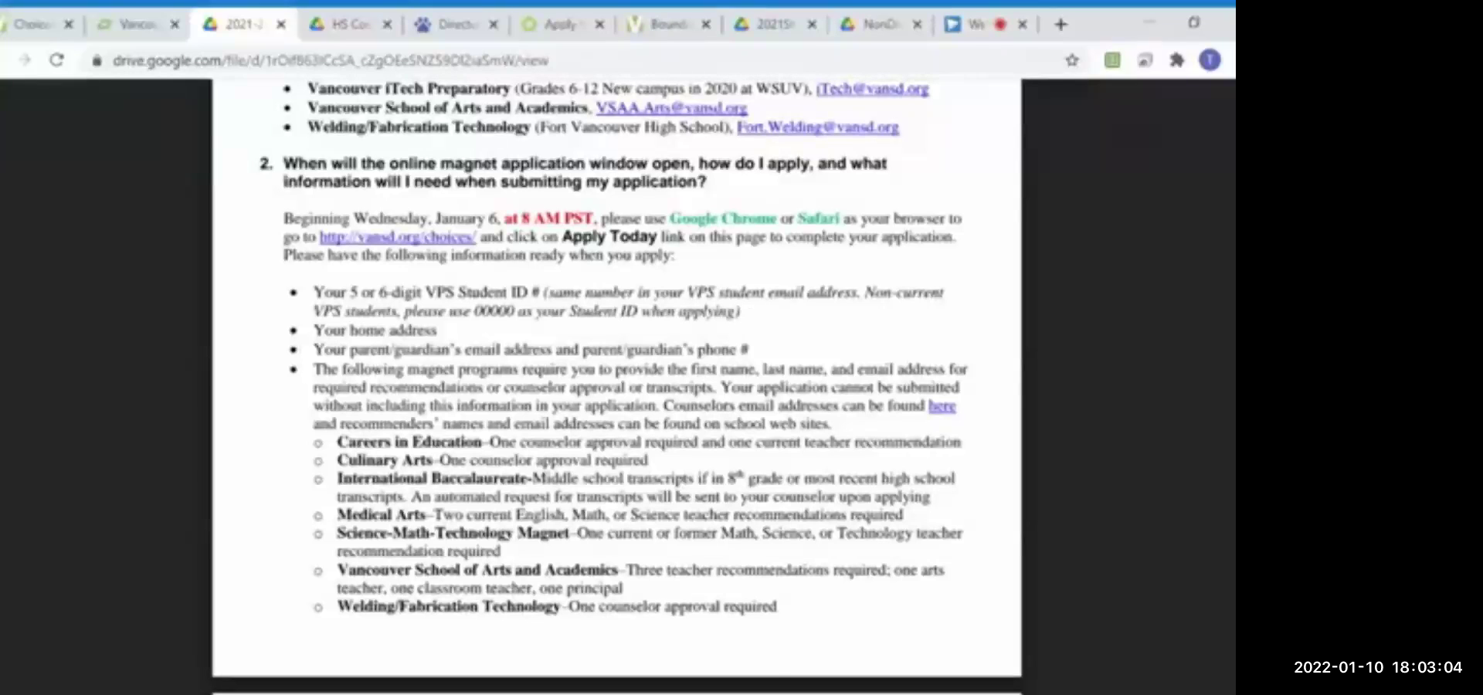
Step: Submit the filled-in Create an Account form on the SchoolMint tab
left_click(127, 24)
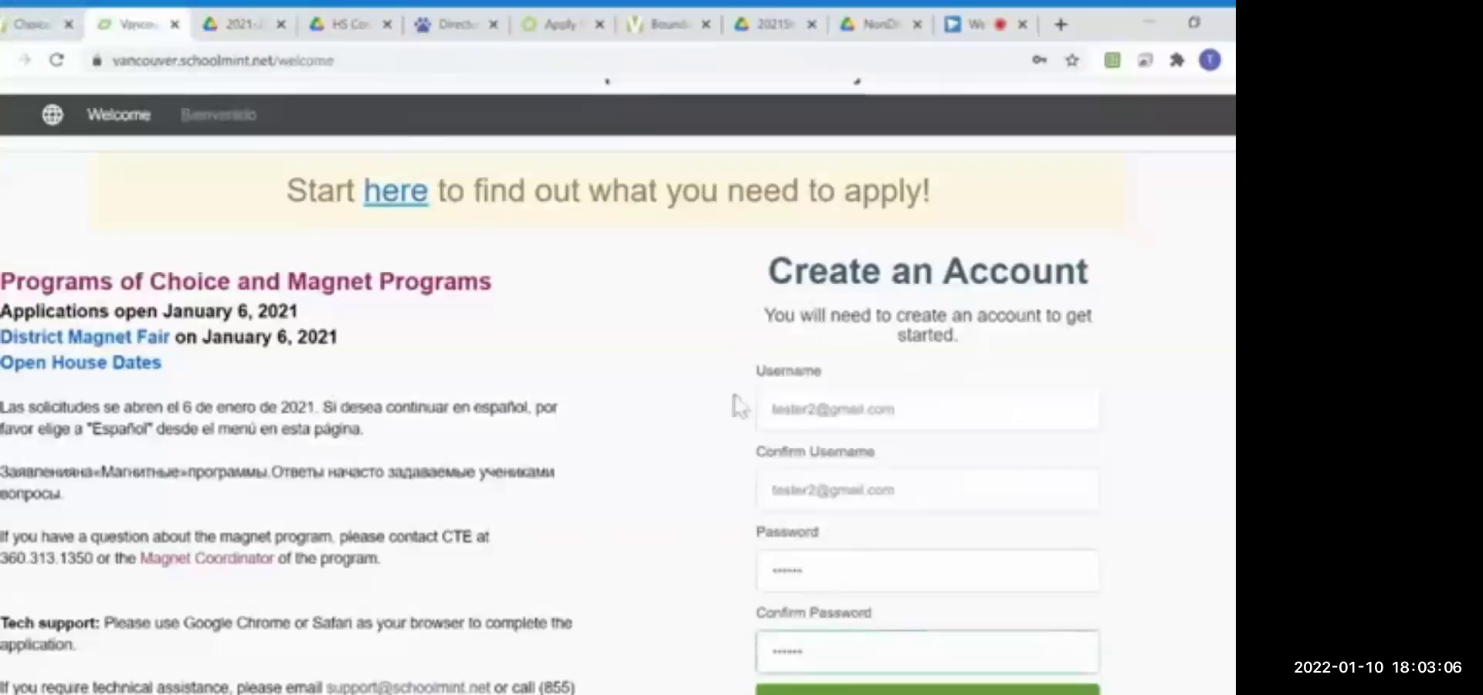
scroll(734, 413, "down", 1)
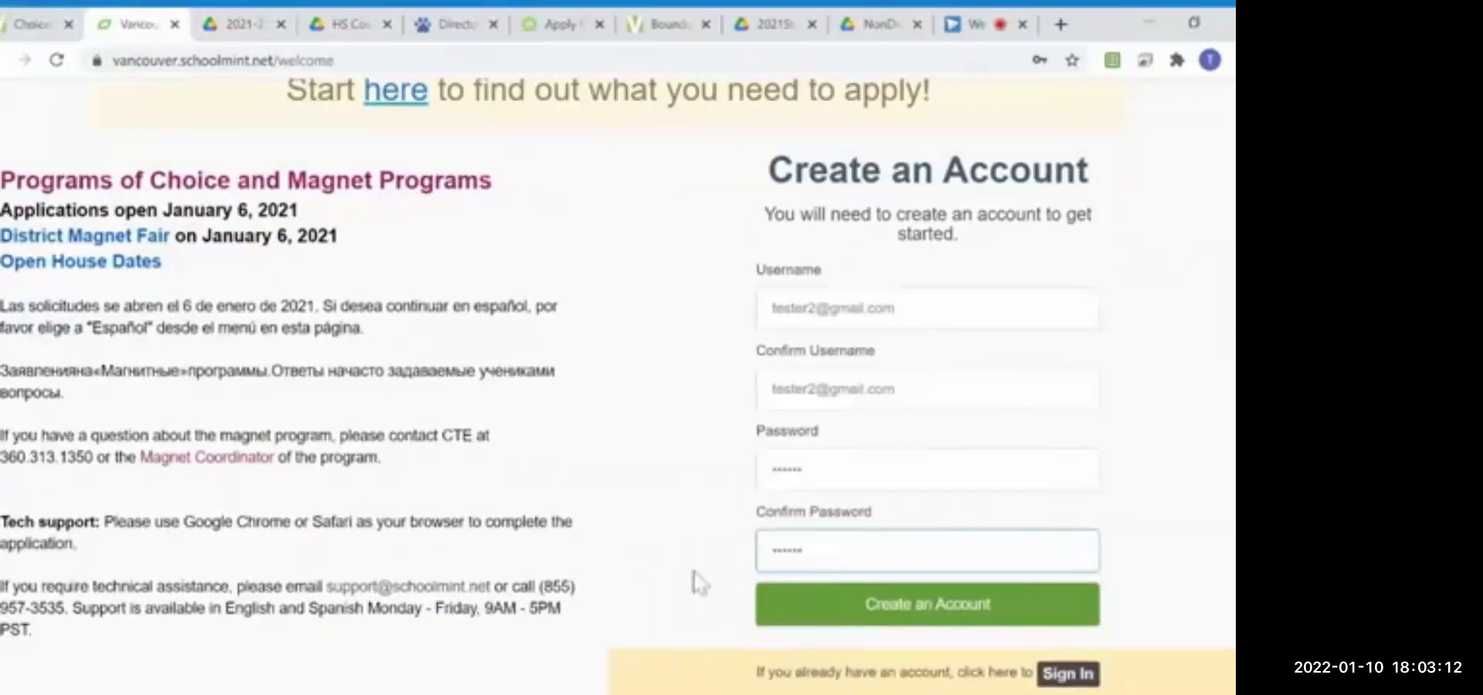
scroll(691, 572, "down", 1)
left_click(919, 506)
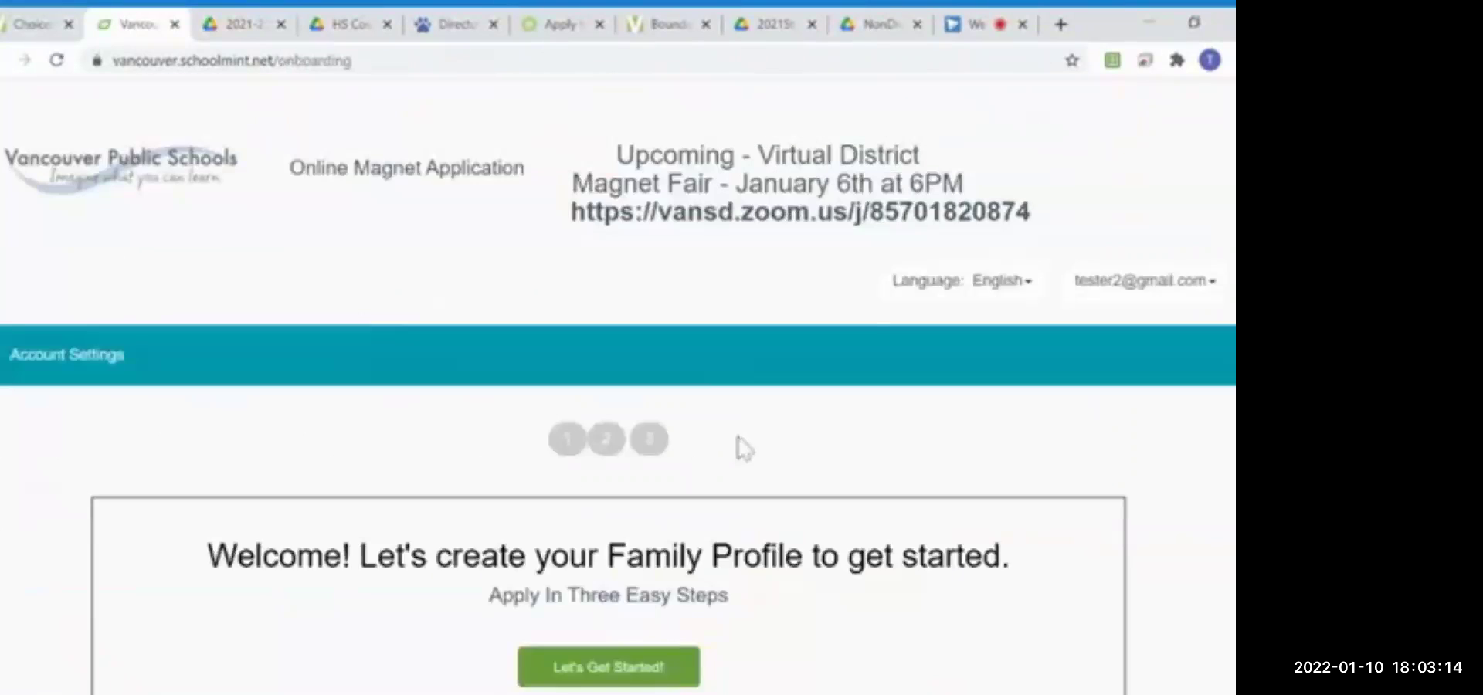
scroll(744, 448, "down", 3)
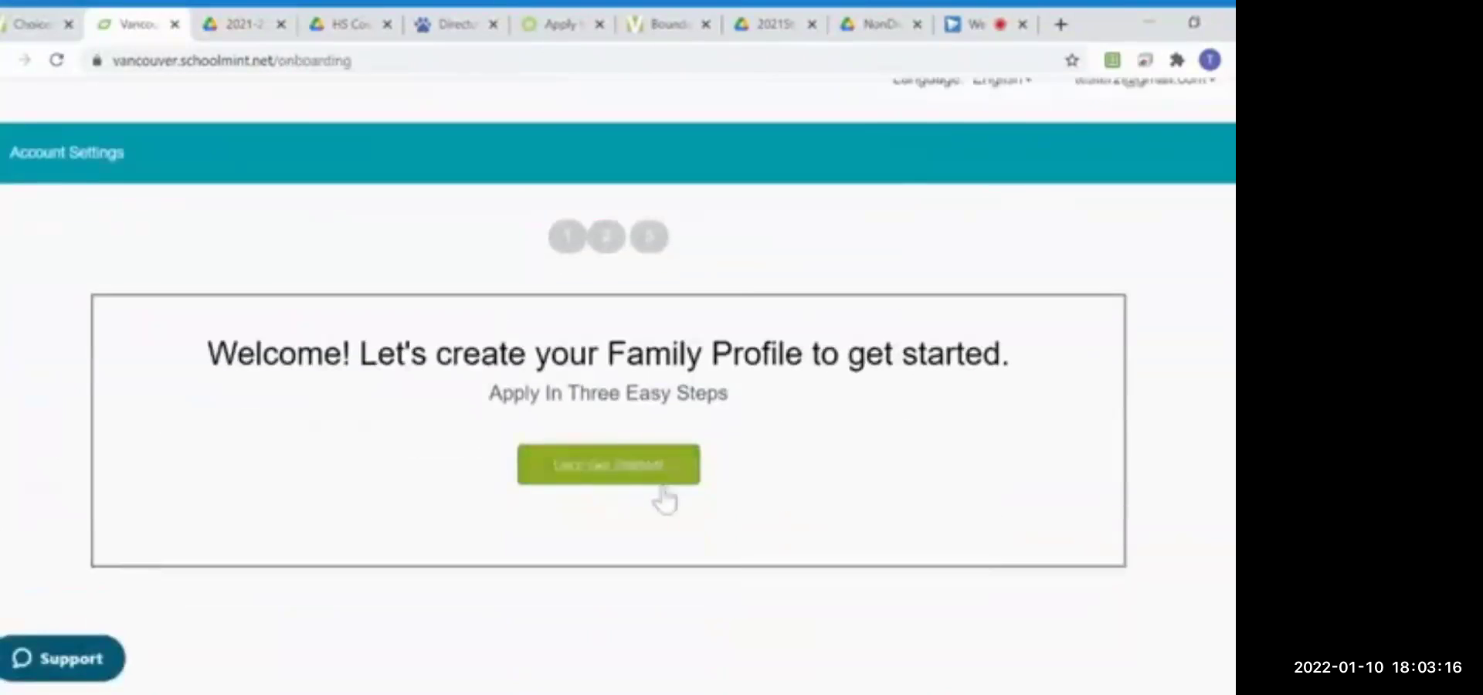
Step: Start the Family Profile, set guardian contact preference to Email Only, and advance to the student step
left_click(605, 473)
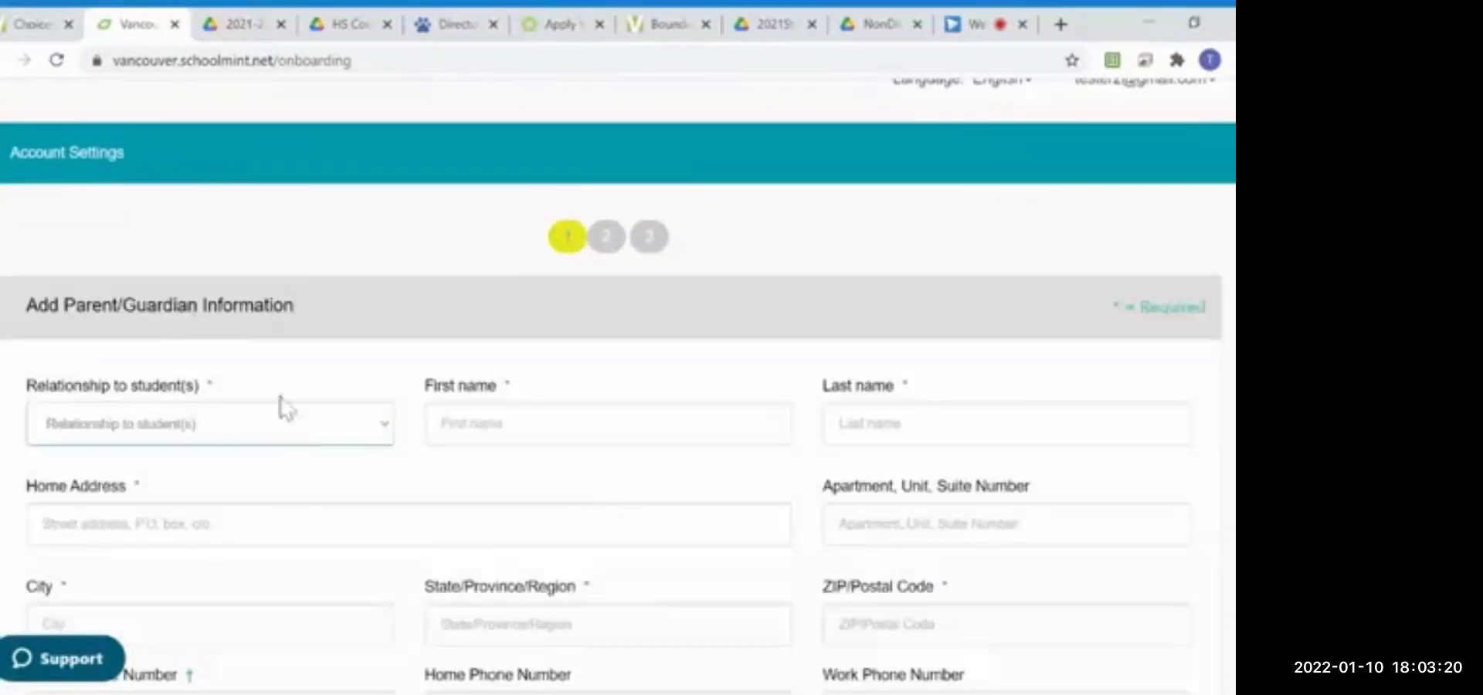
scroll(898, 580, "down", 4)
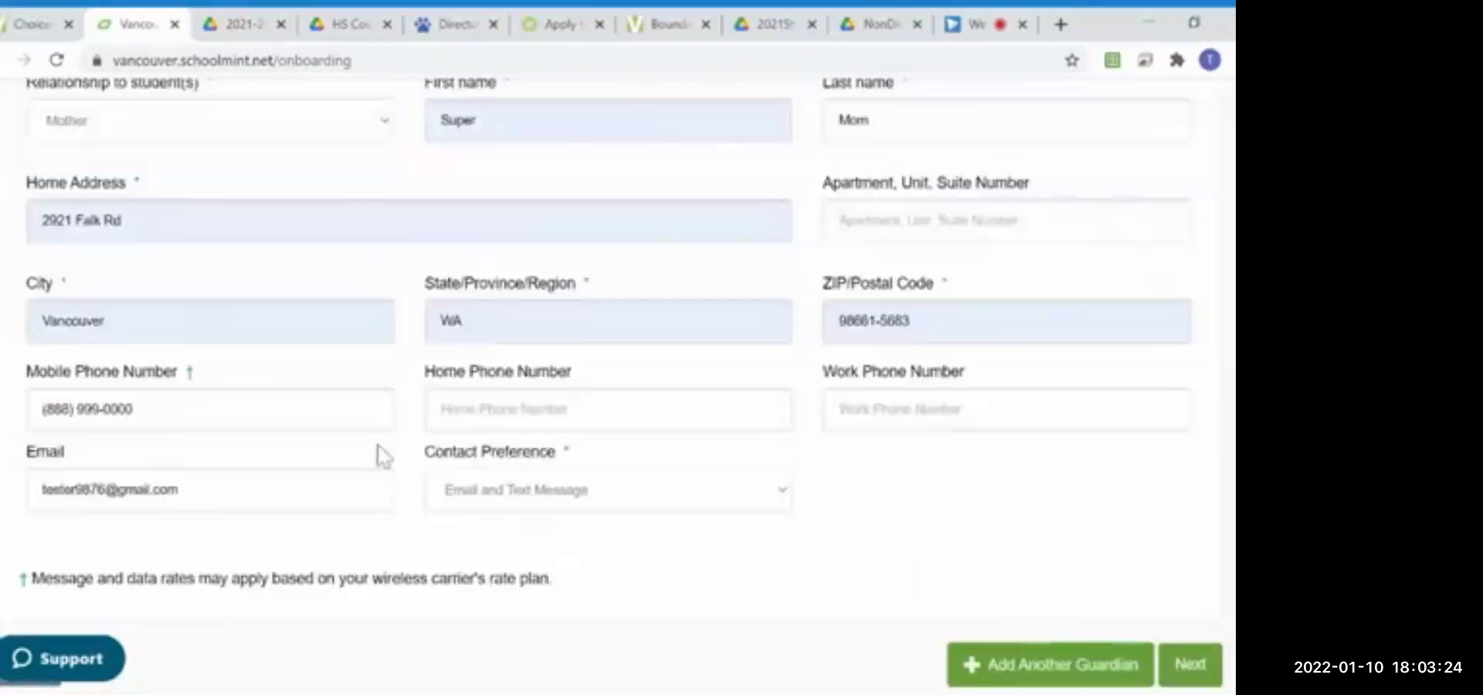
left_click(672, 506)
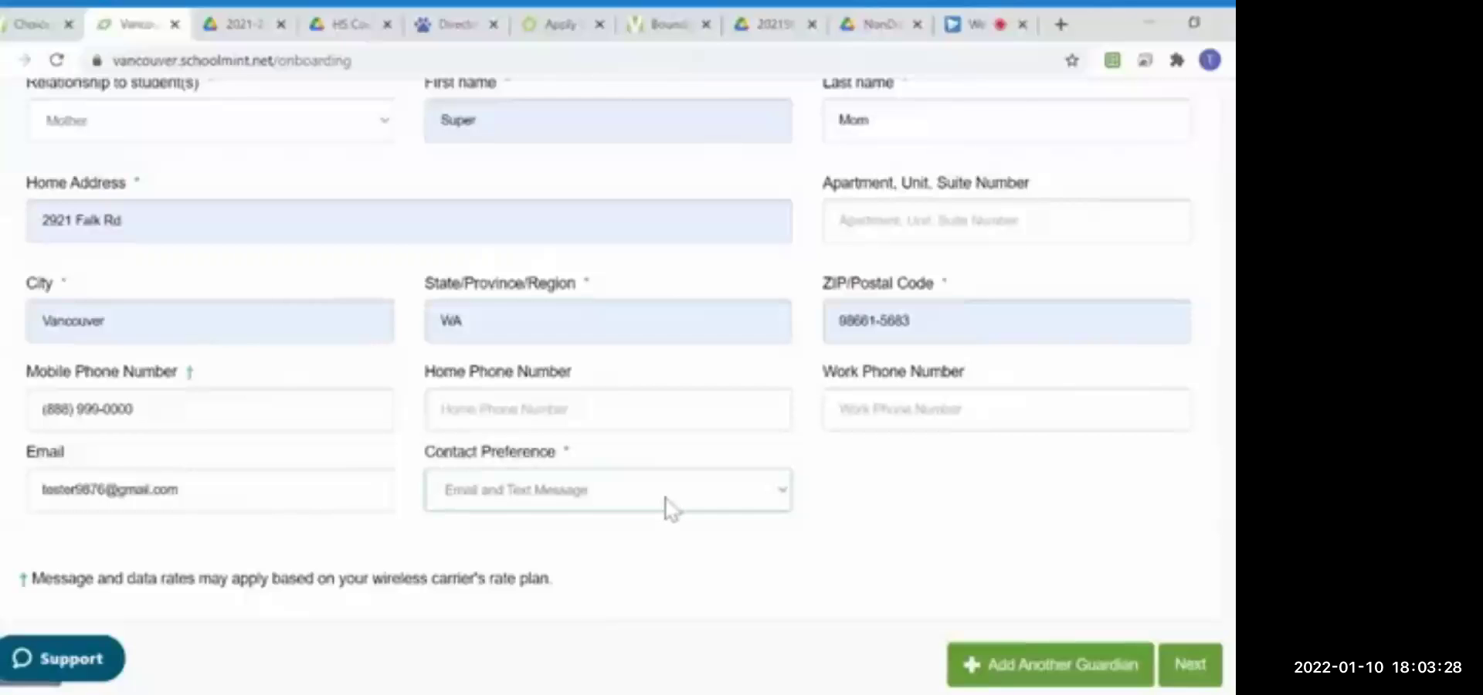
key("Down")
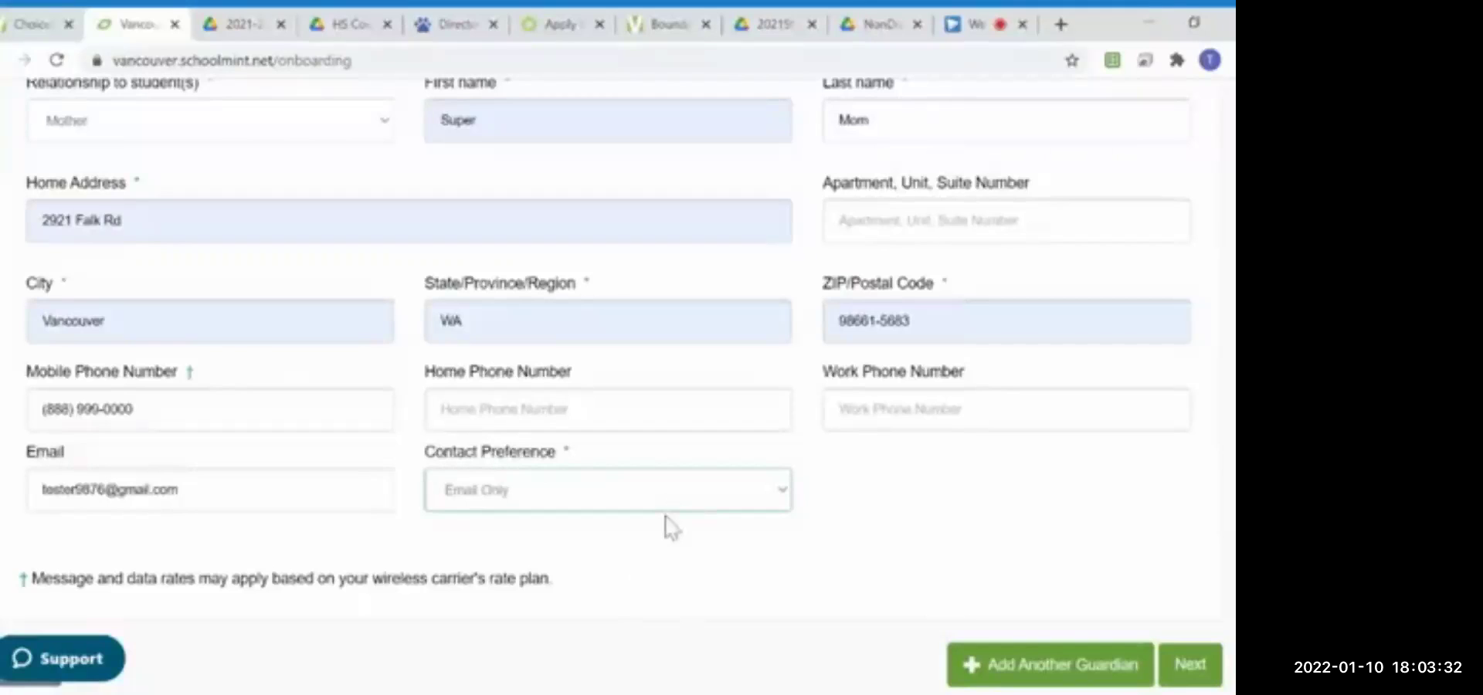
scroll(1051, 595, "down", 2)
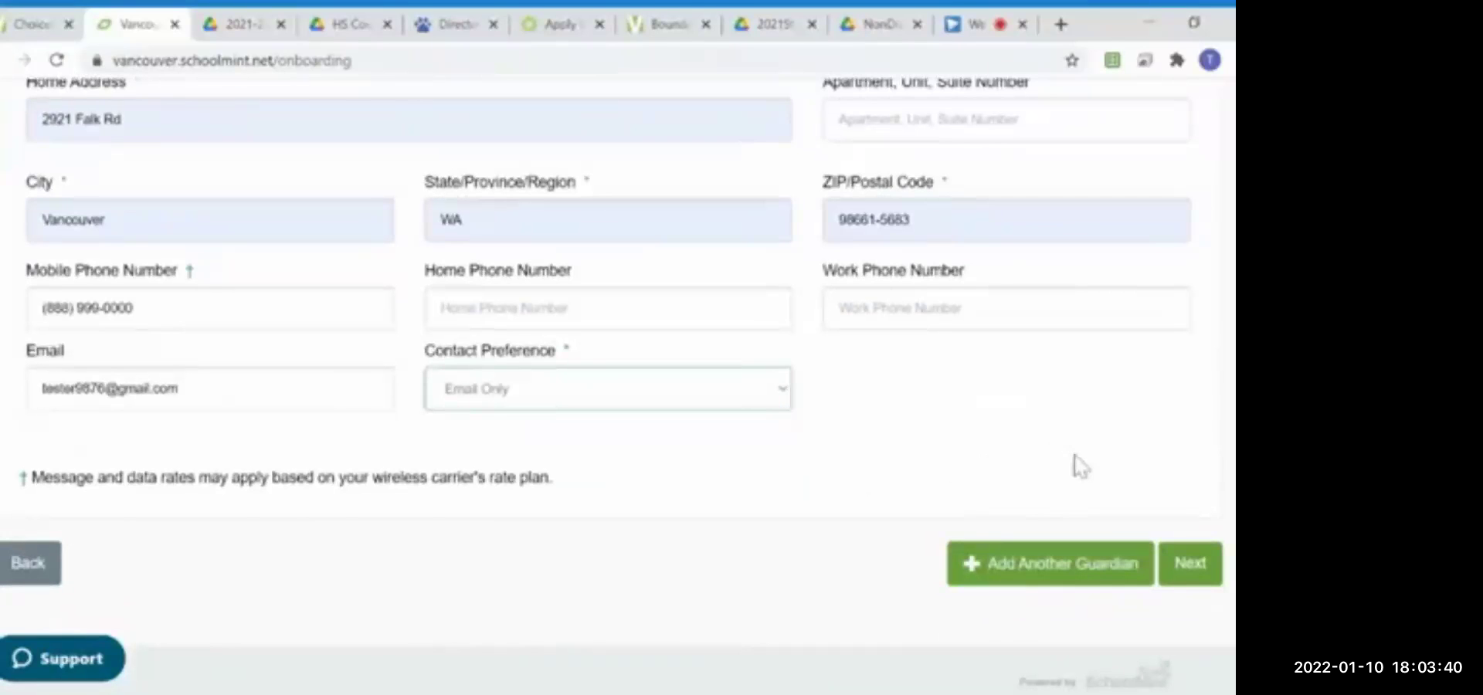
left_click(1174, 563)
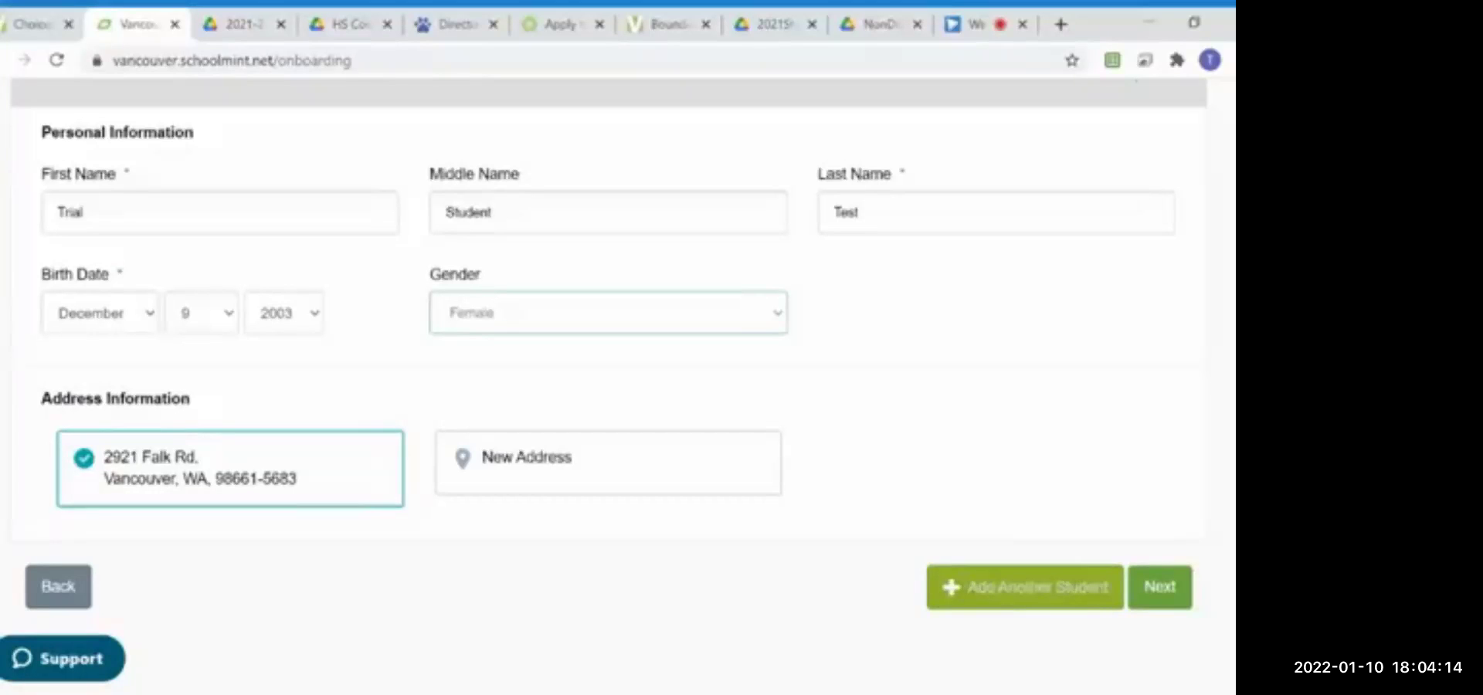
Step: Save the student, answer Yes to district enrollment, and set current school to Skyview High SMTM
left_click(1159, 589)
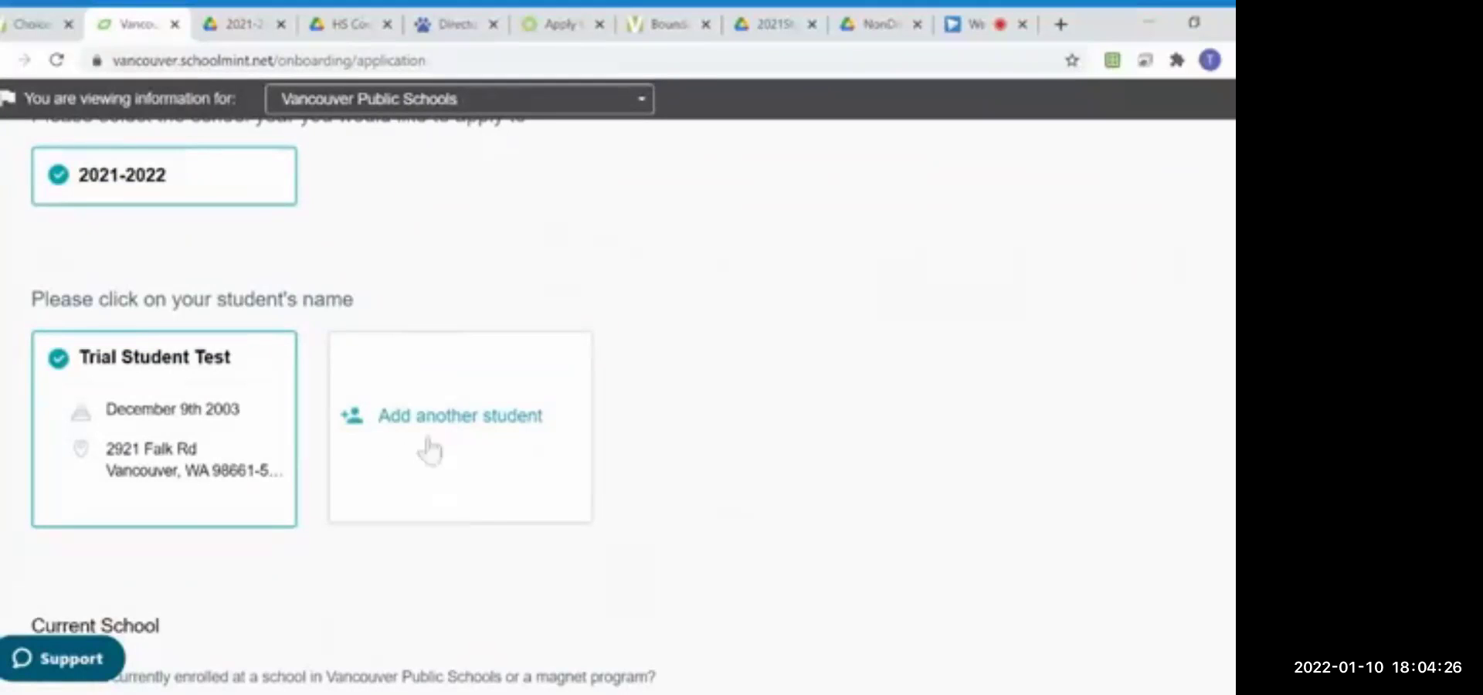
scroll(453, 477, "down", 1)
scroll(454, 475, "down", 2)
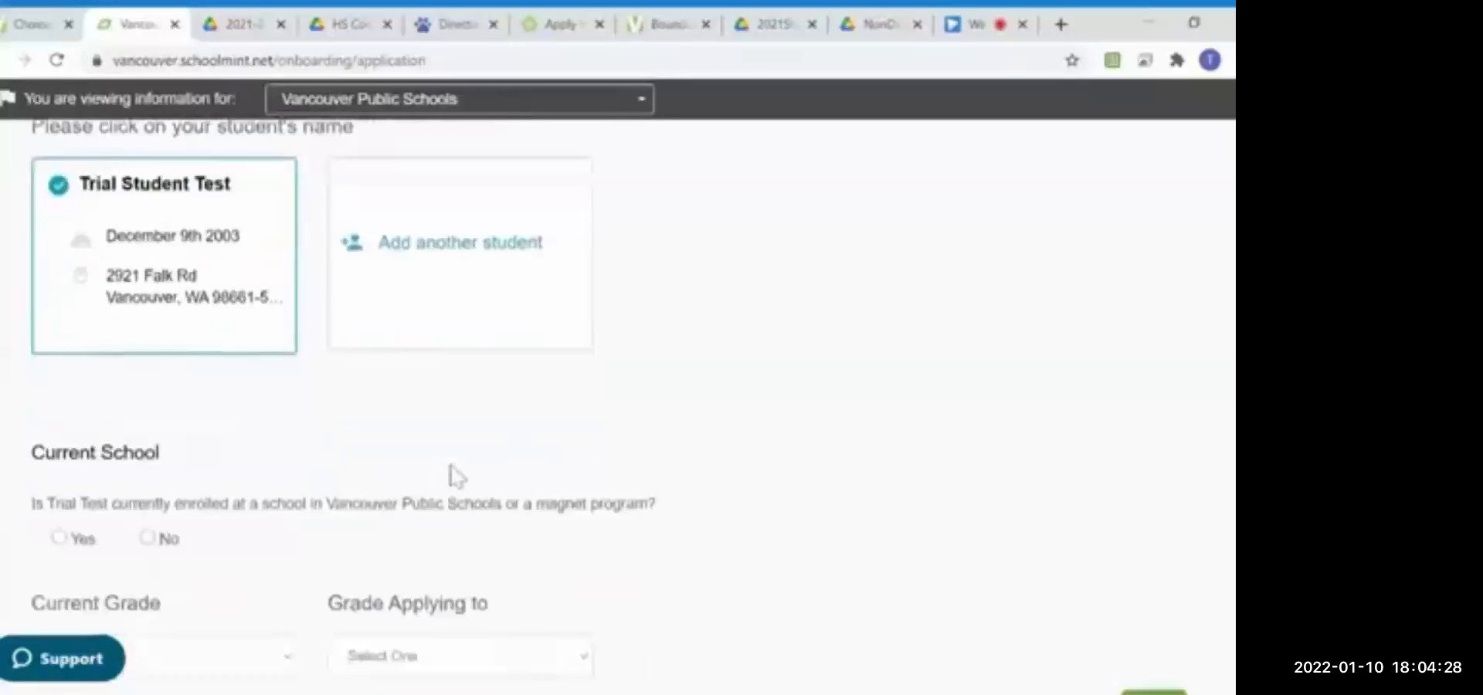
left_click(60, 409)
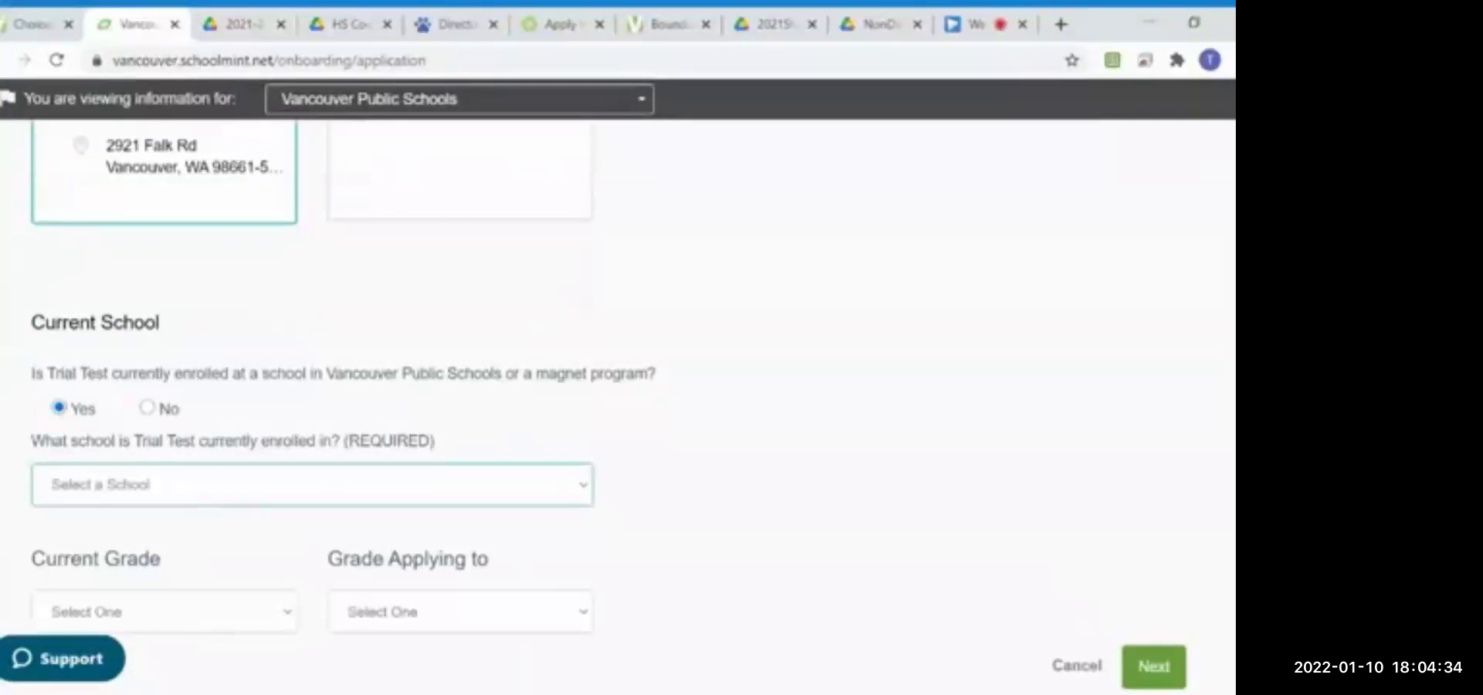
left_click(318, 405)
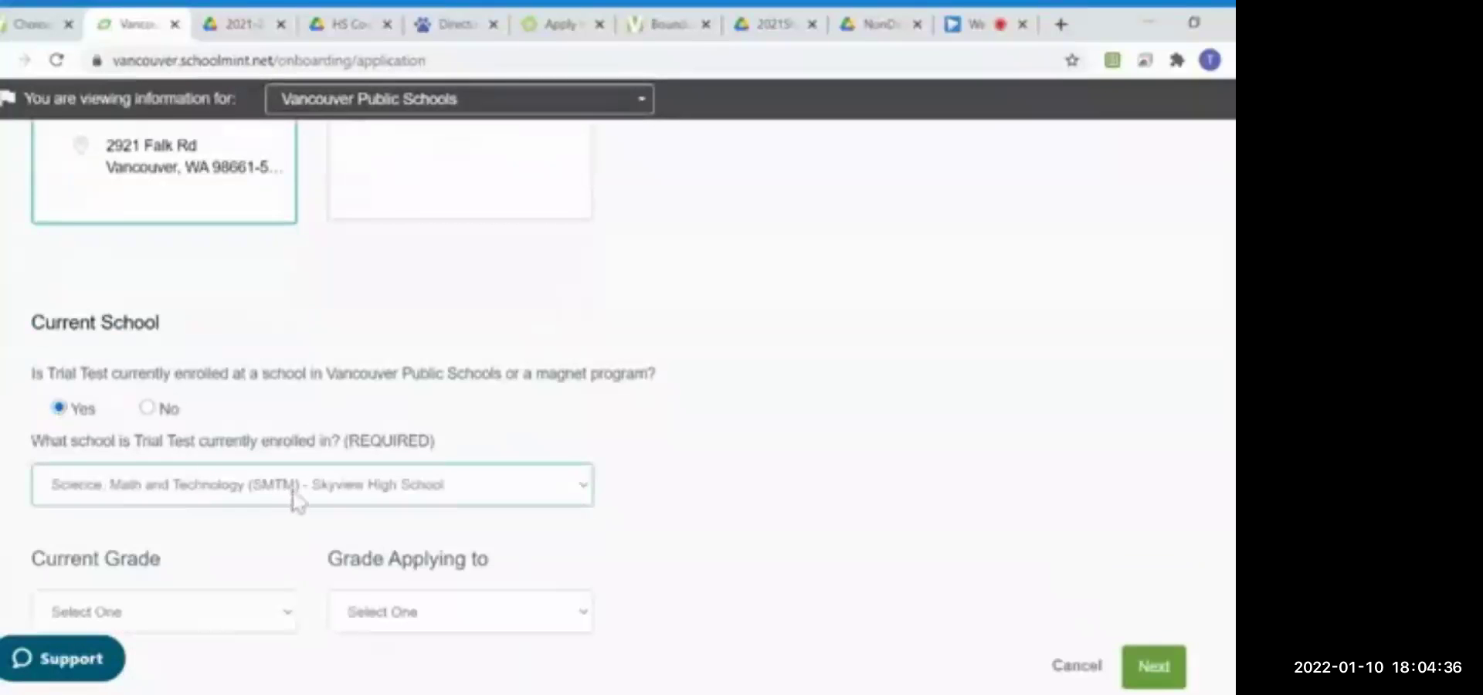
Step: Set current grade to Ninth Grade and grade applying to as Tenth Grade, then continue
scroll(301, 499, "down", 1)
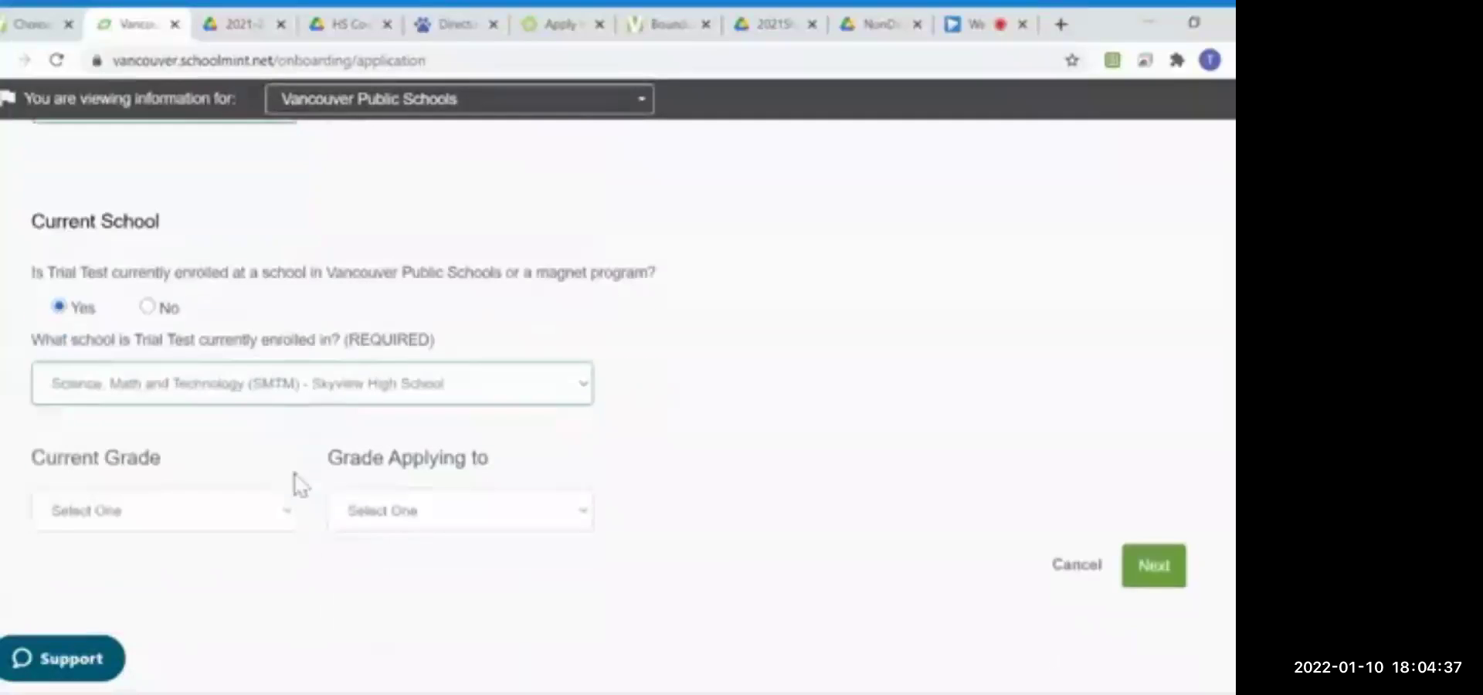
left_click(189, 511)
left_click(193, 498)
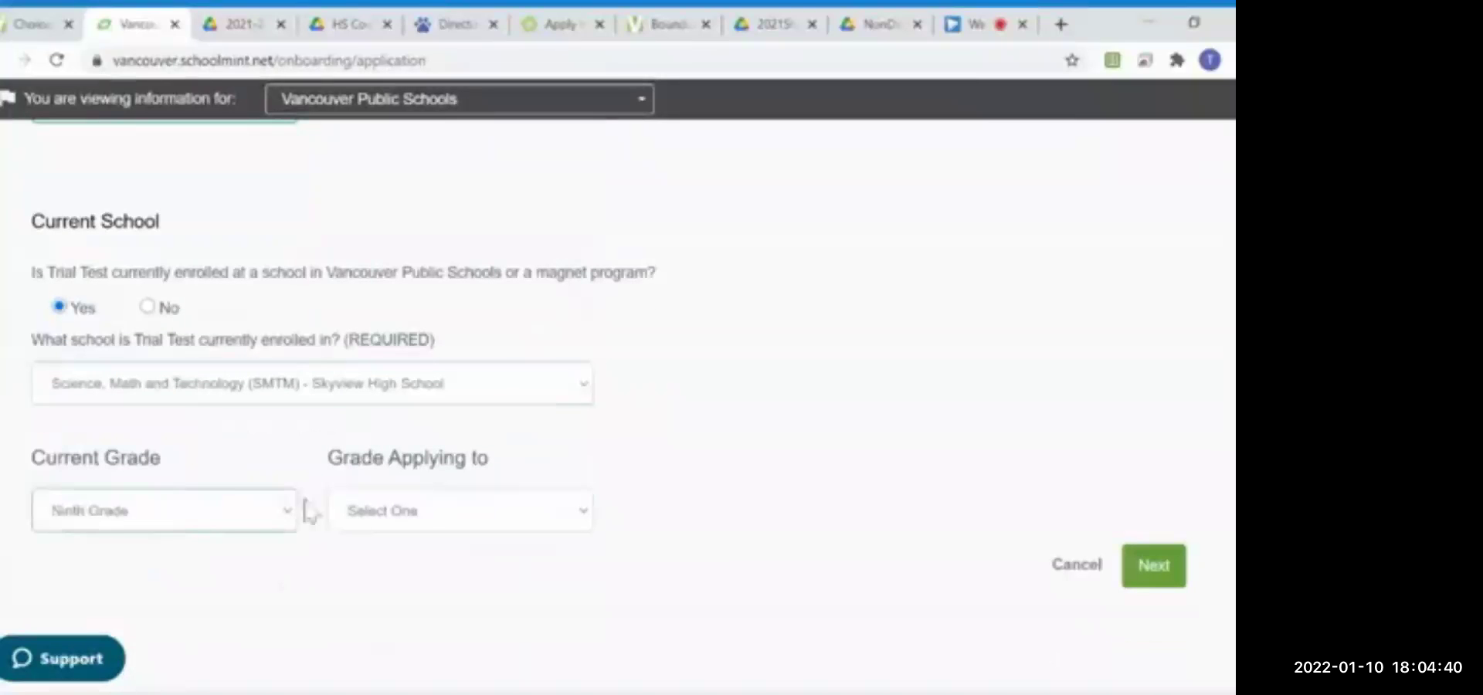
left_click(439, 529)
left_click(442, 621)
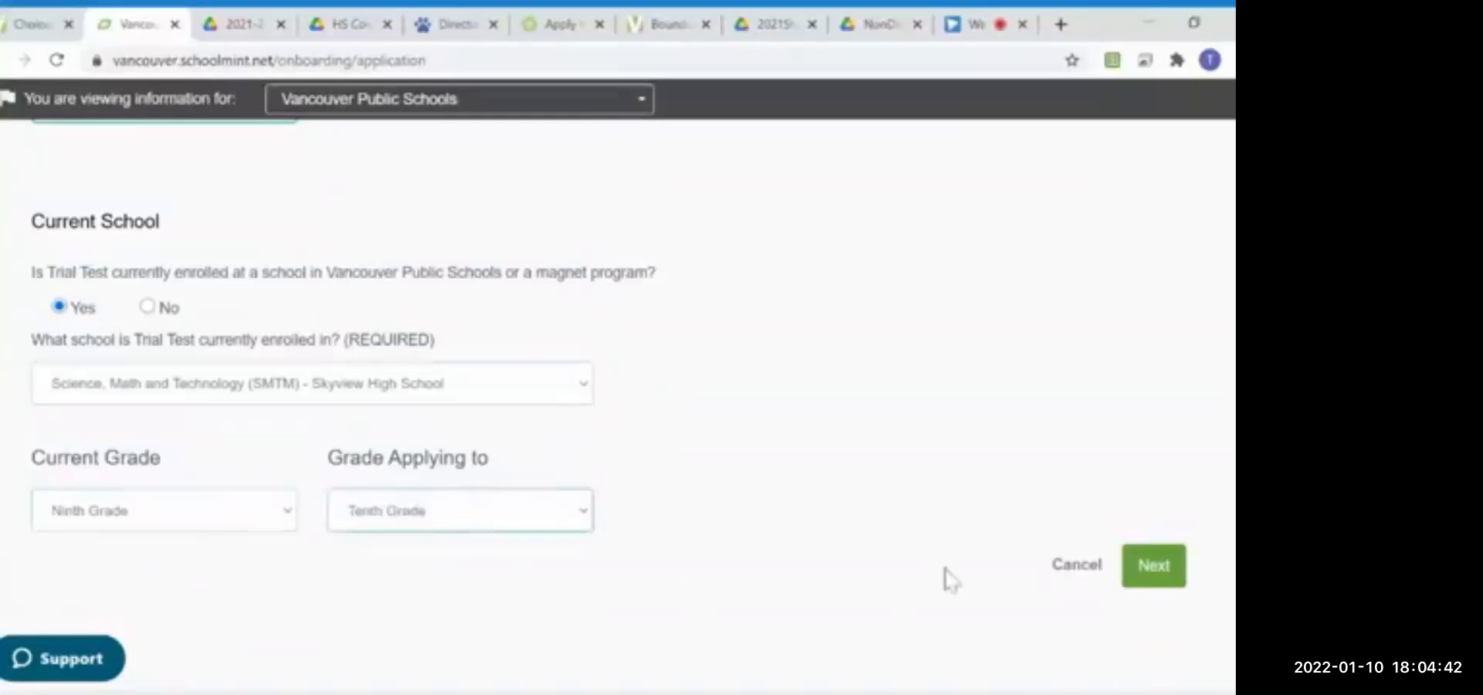
left_click(1167, 570)
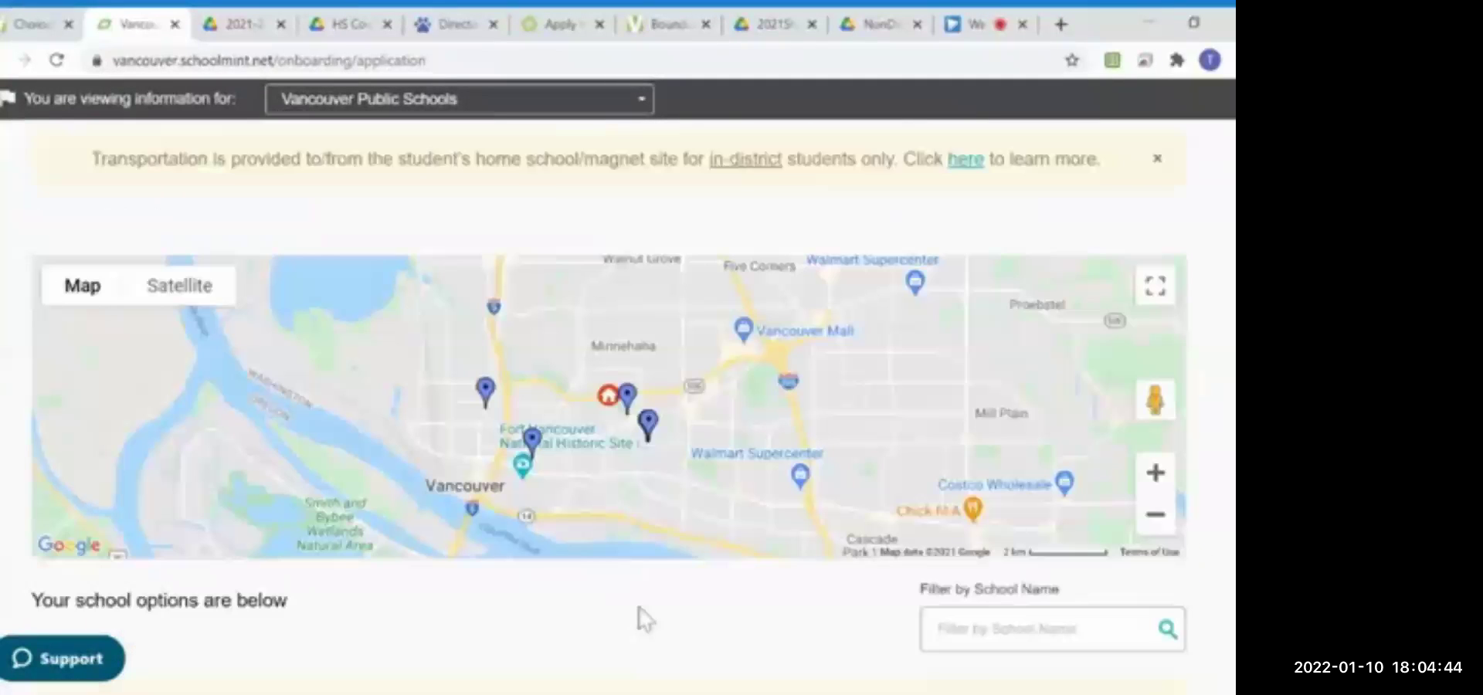
Step: Select Vancouver iTech Preparatory and Medical Arts - Fort Vancouver High School
scroll(645, 617, "down", 1)
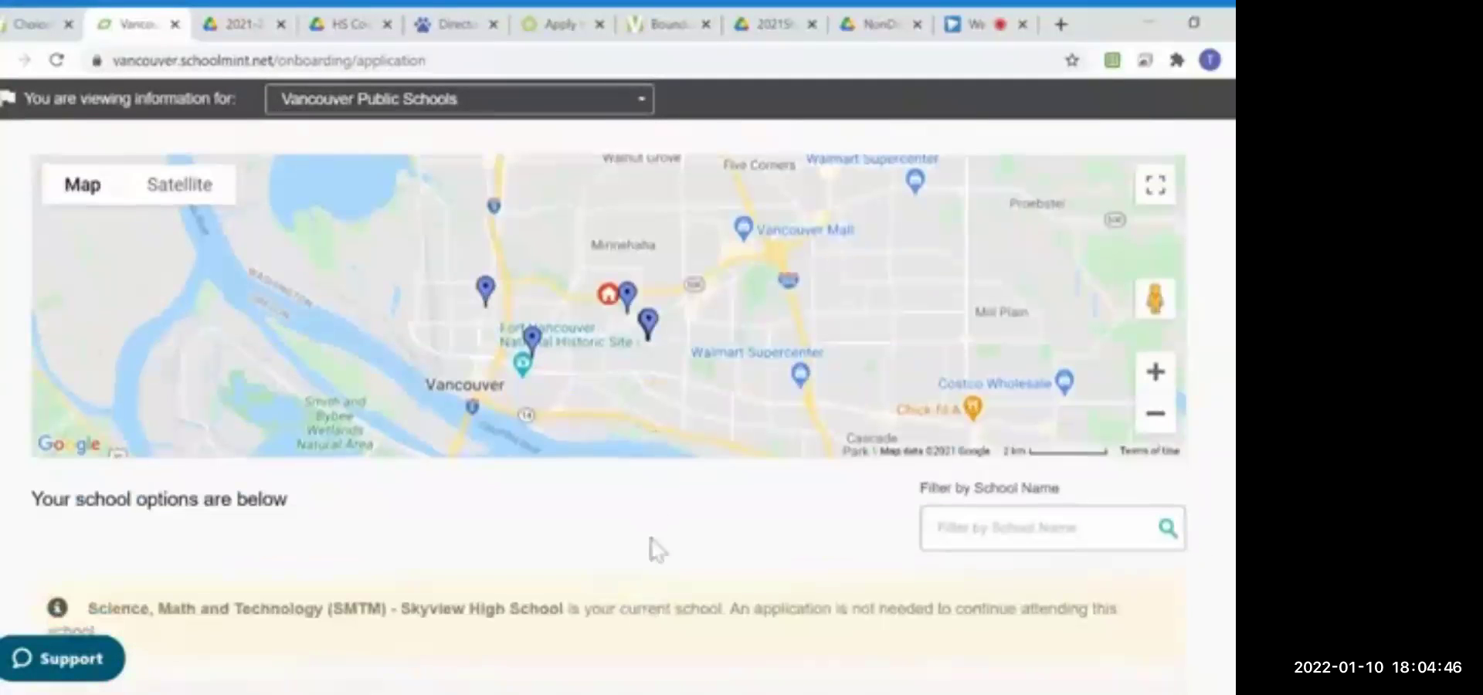
scroll(658, 541, "down", 1)
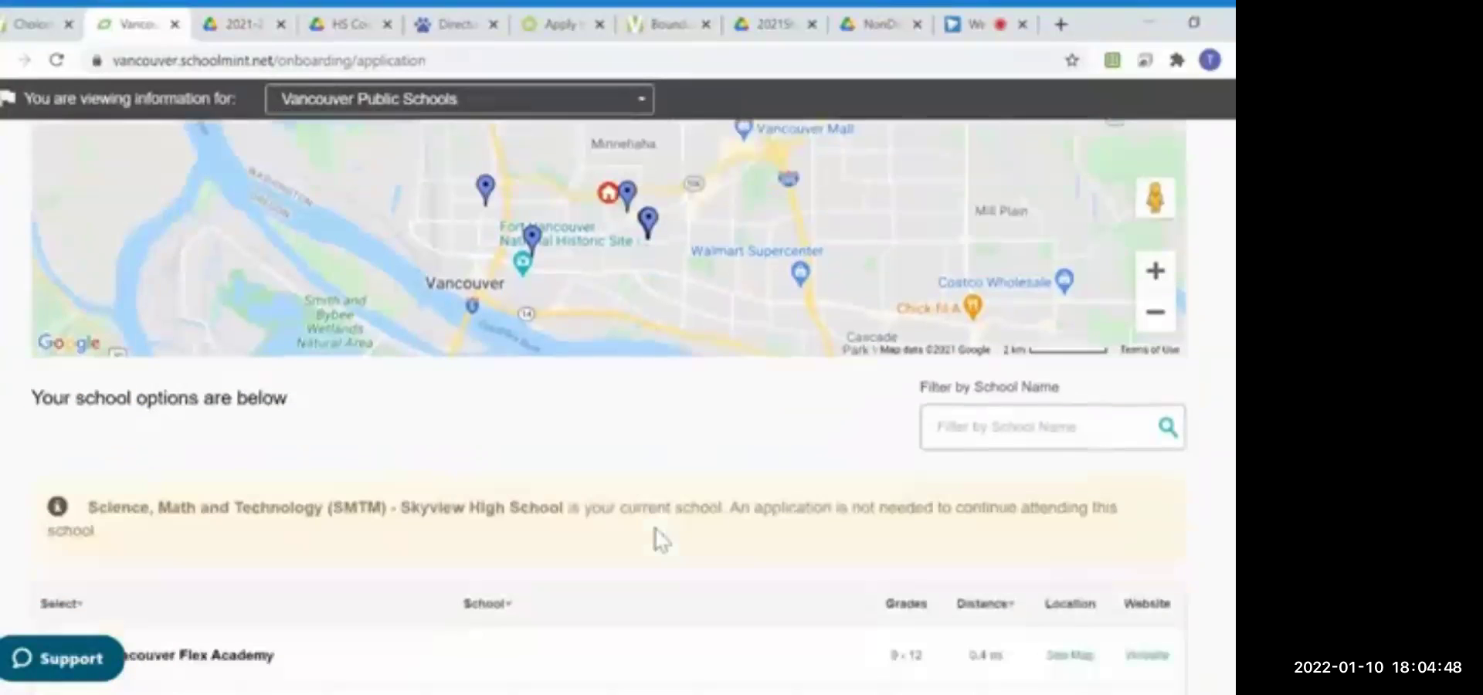
scroll(656, 530, "down", 1)
scroll(656, 542, "down", 2)
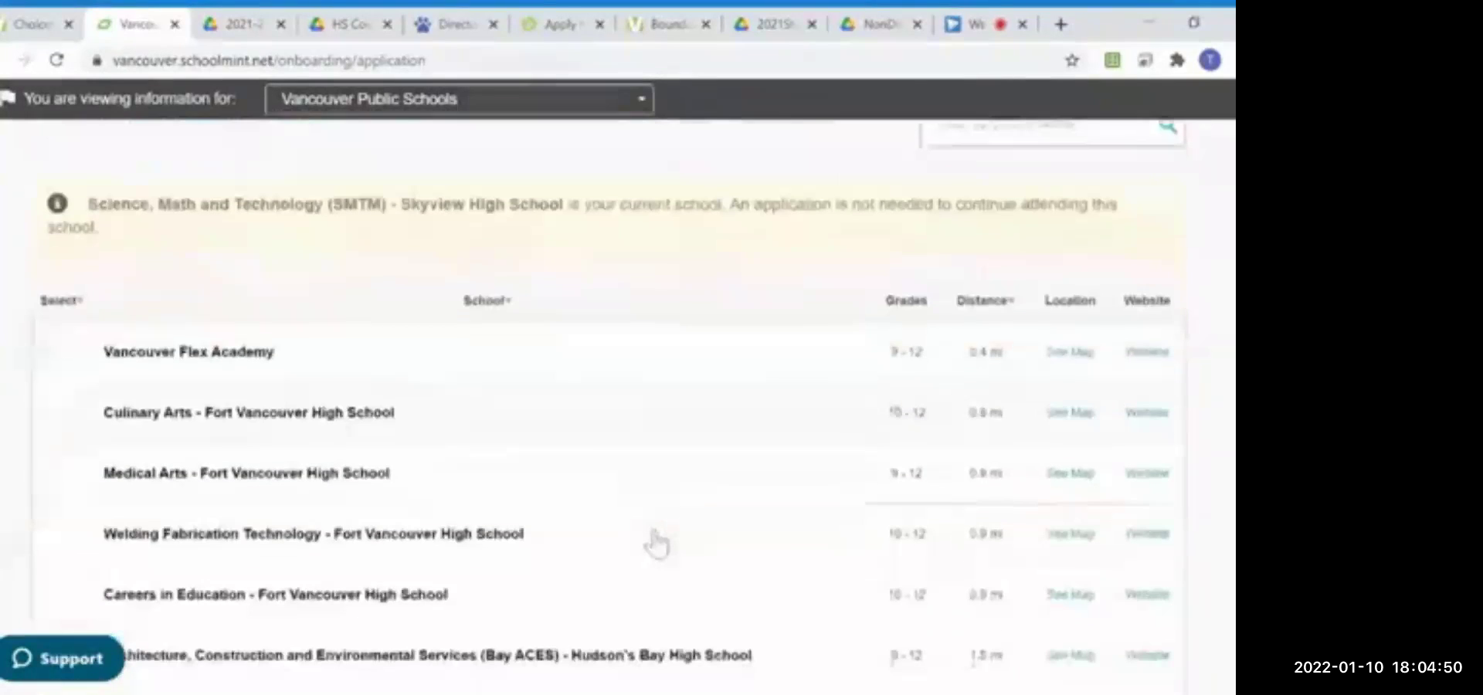
scroll(656, 543, "down", 2)
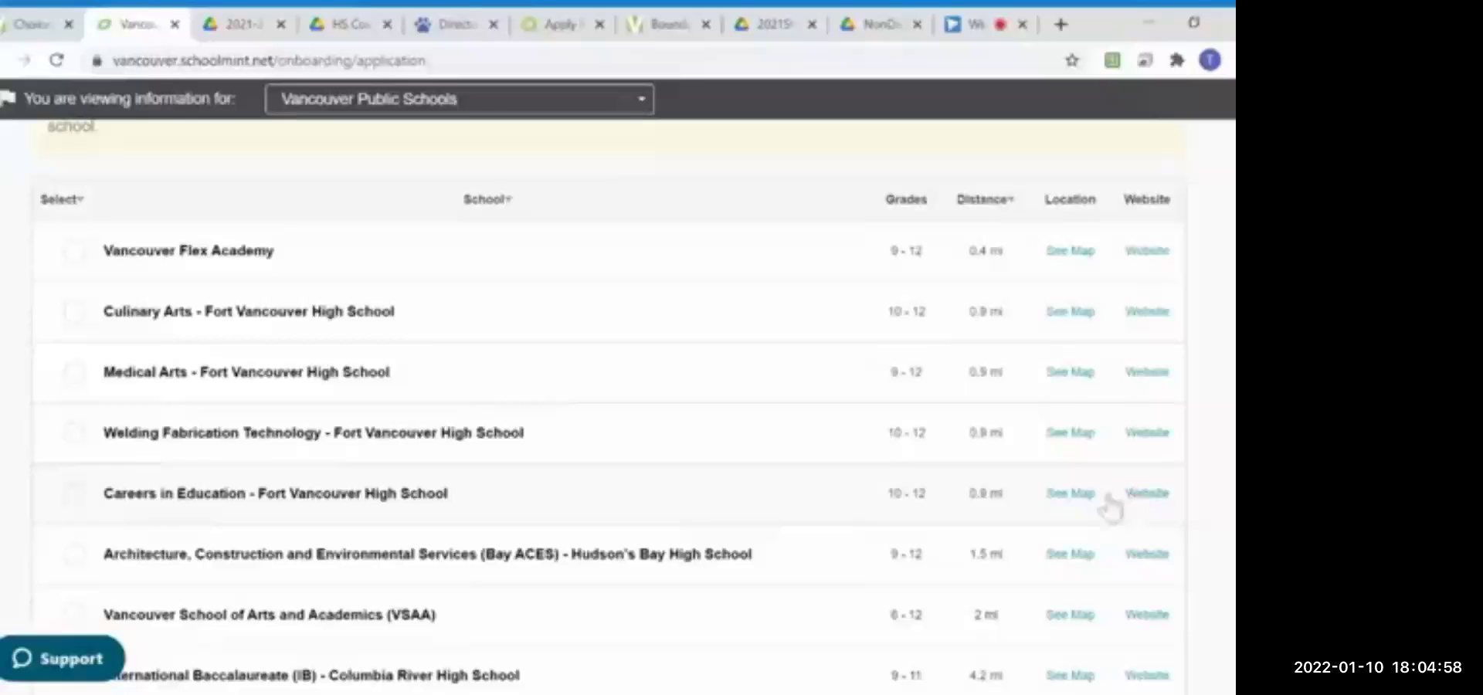
scroll(492, 508, "down", 1)
scroll(492, 507, "down", 3)
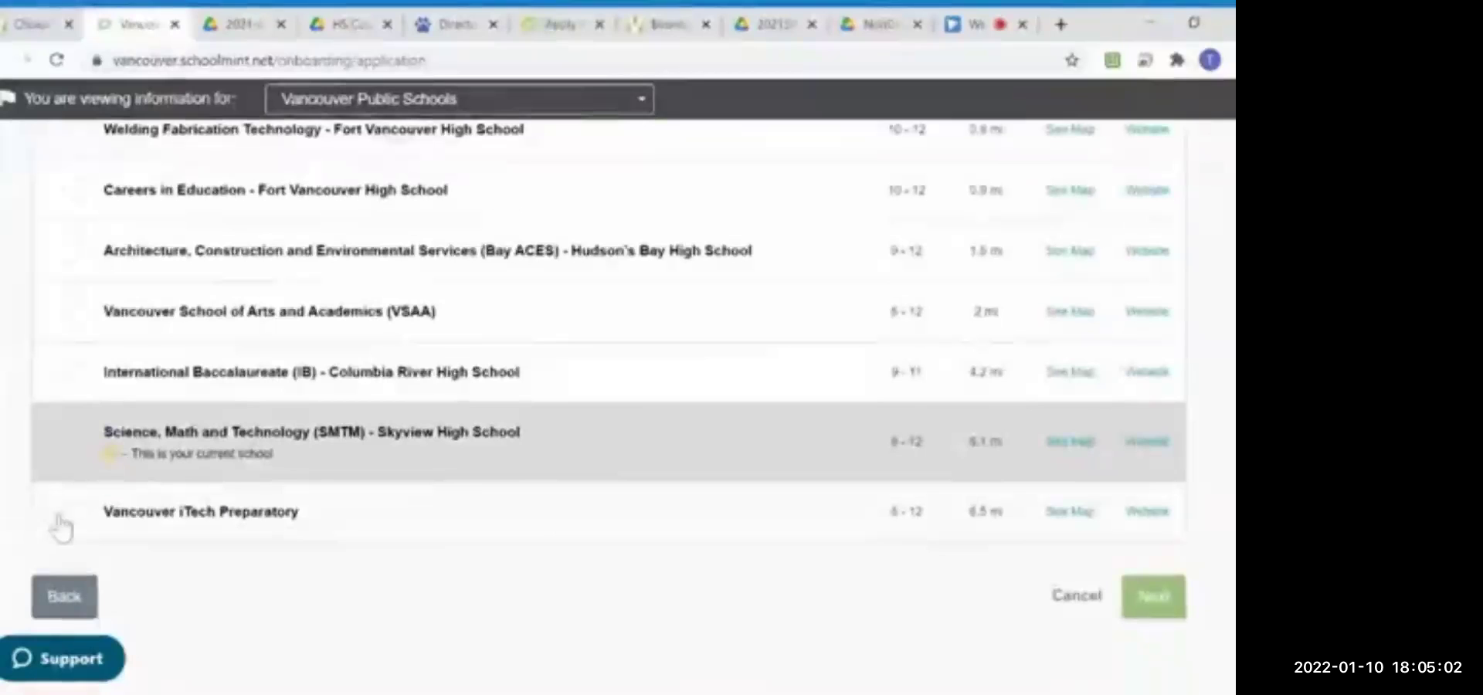
left_click(74, 513)
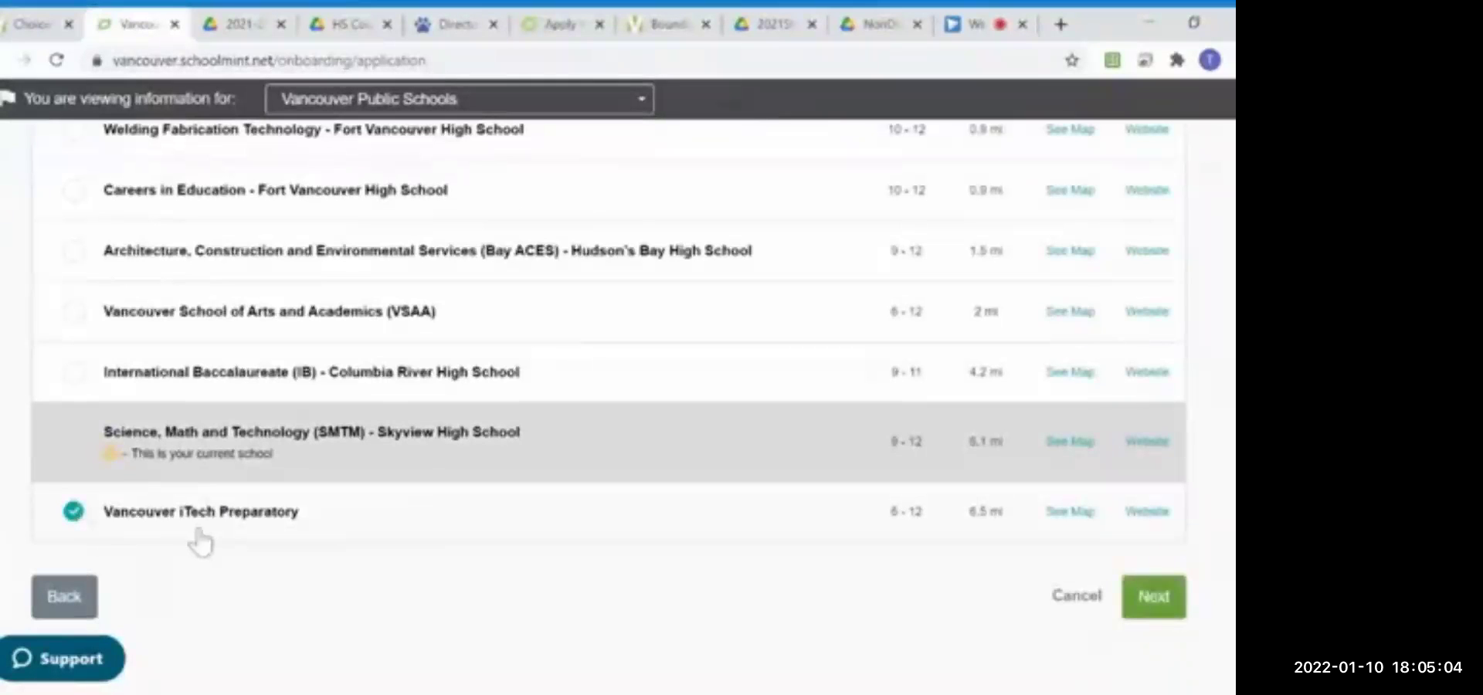
scroll(205, 544, "up", 2)
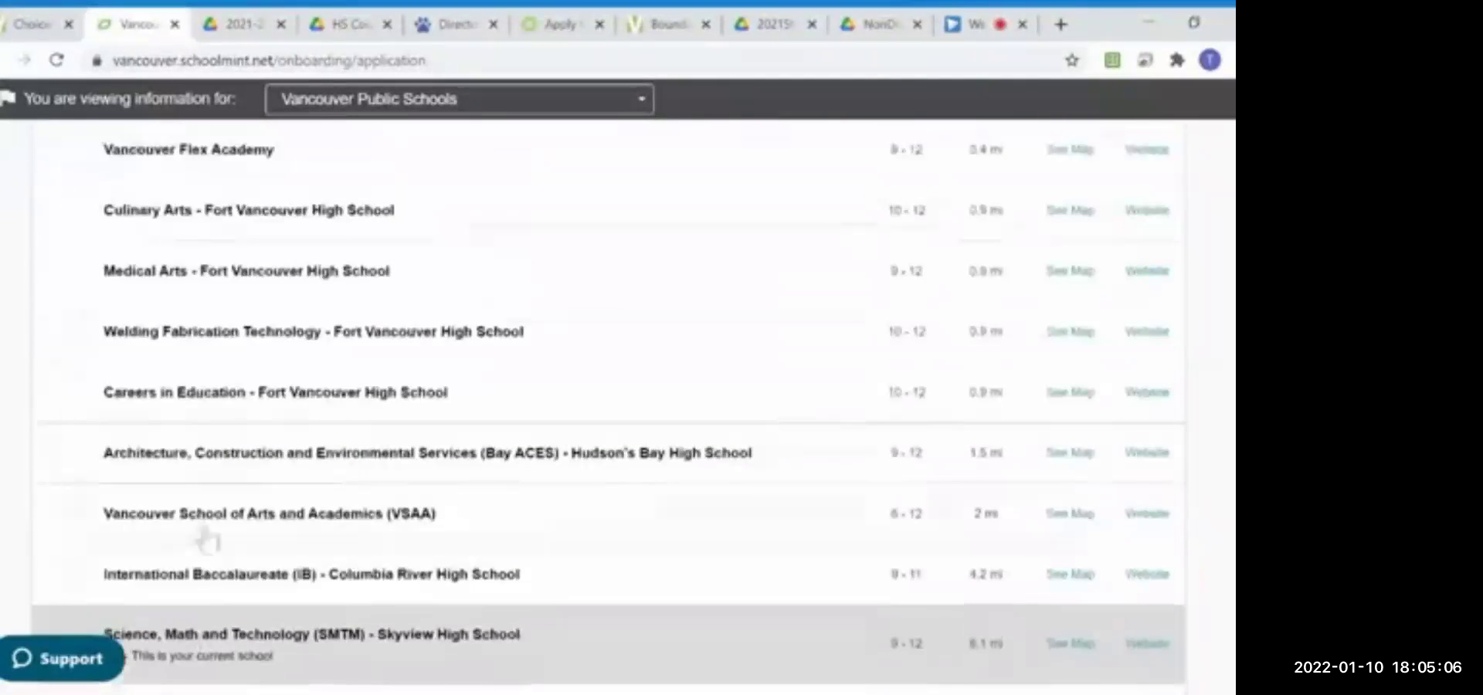
left_click(74, 269)
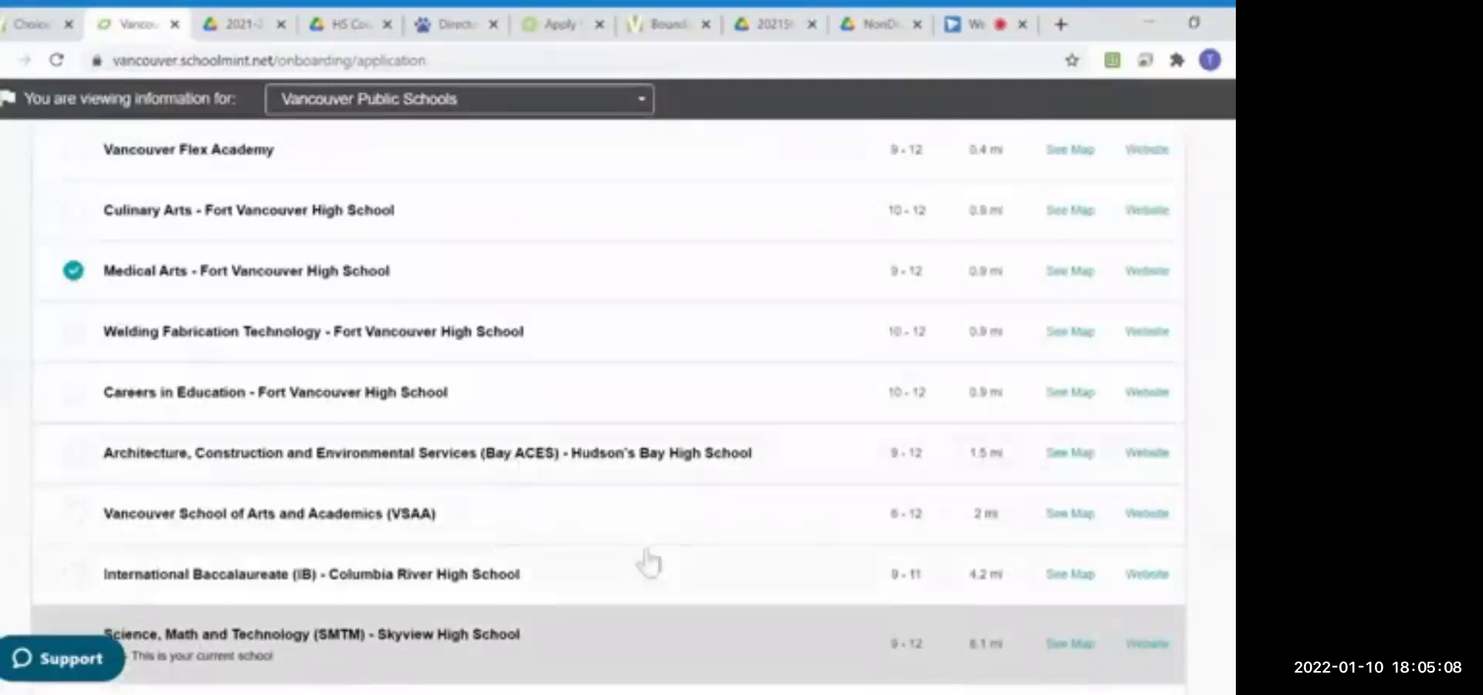
Step: Continue with the two schools and accept separate application forms for each
scroll(701, 572, "down", 2)
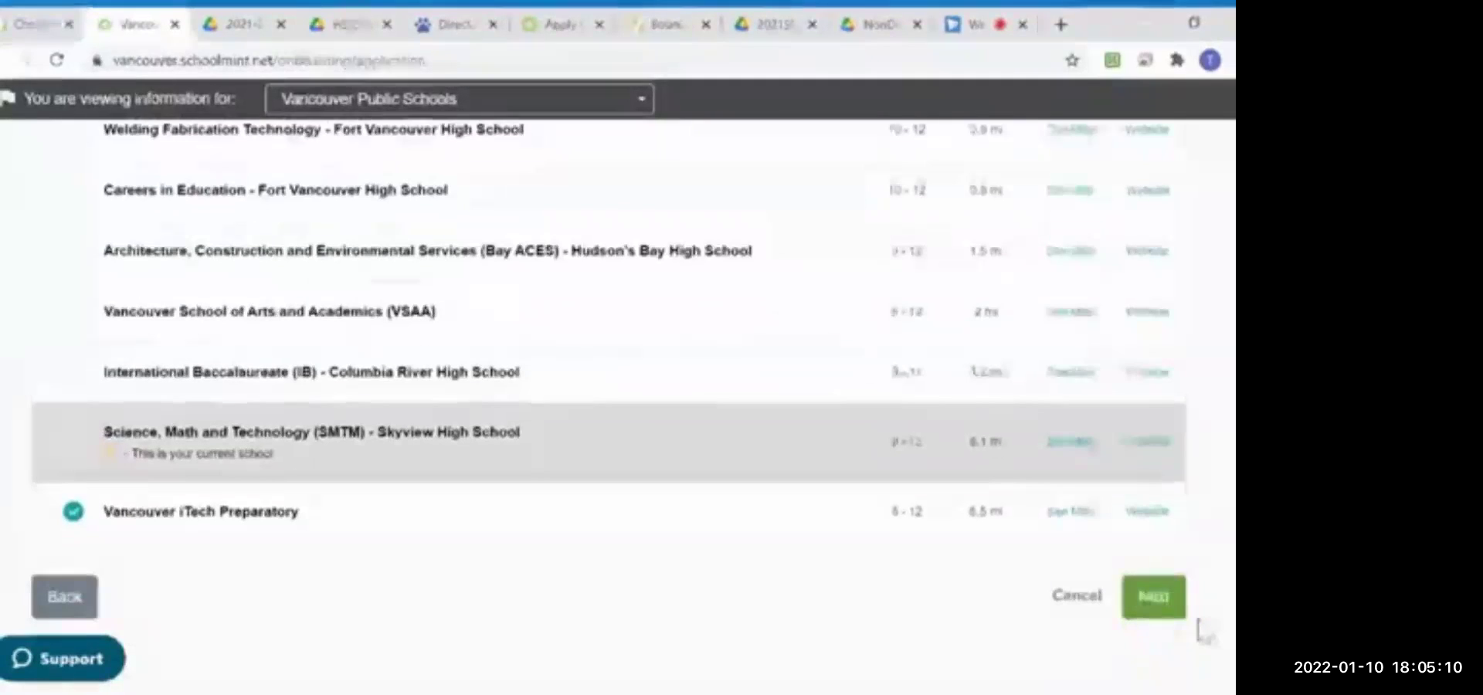
left_click(1154, 611)
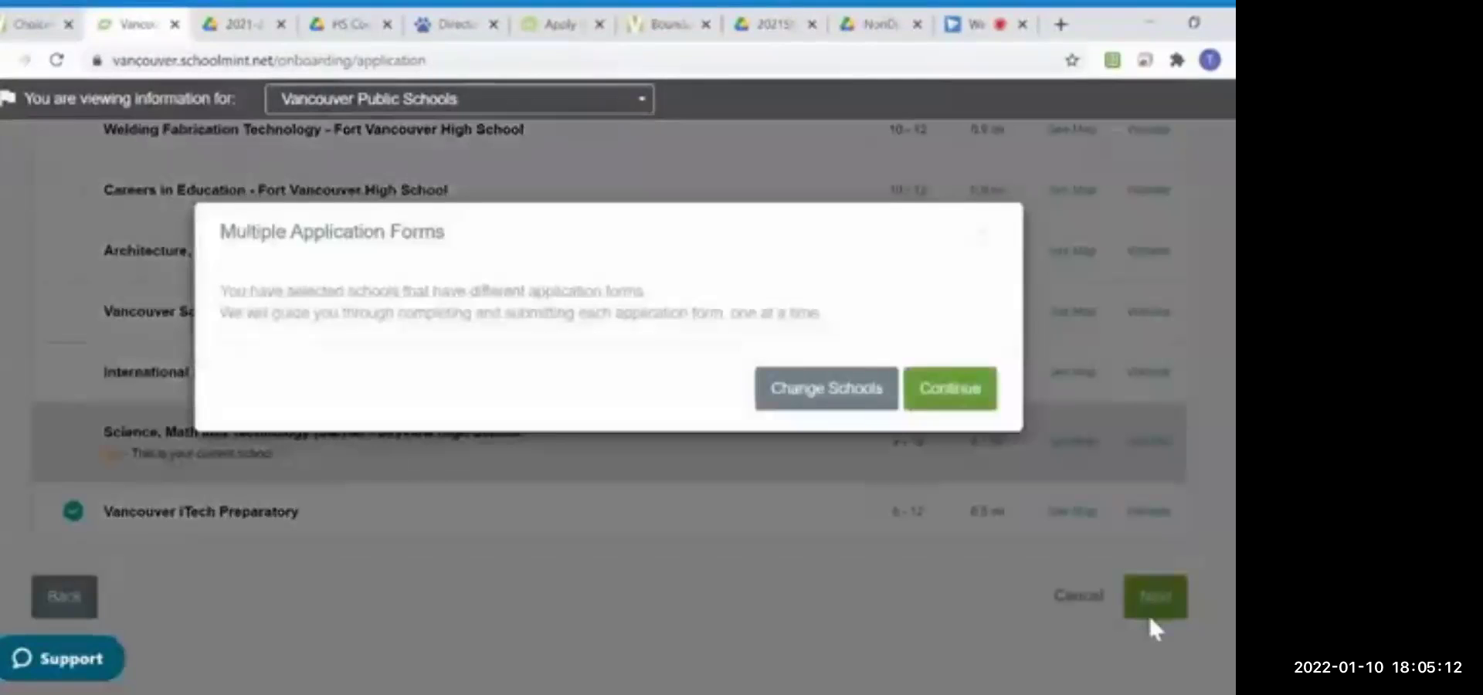
left_click(958, 402)
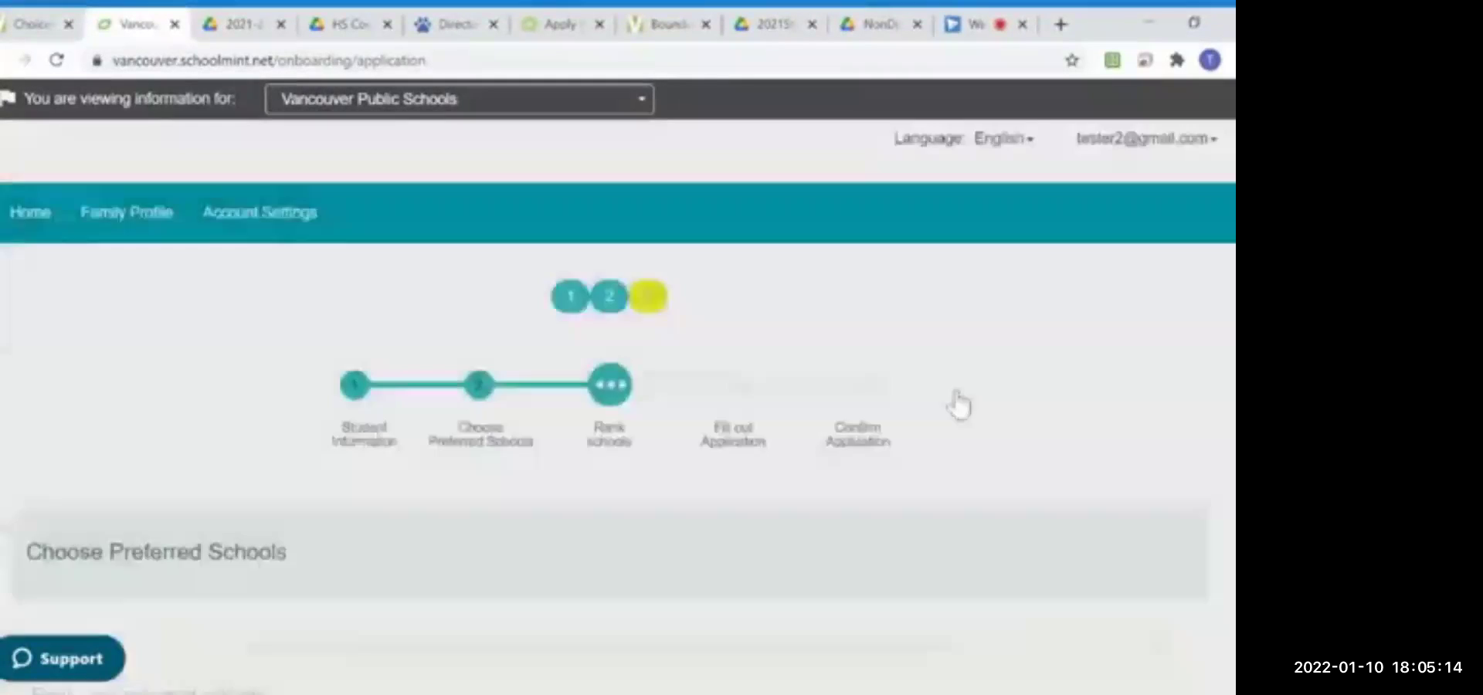
Step: Keep iTech first and Medical Arts second, then scroll the Medical Arts form to Basic Information
scroll(780, 566, "down", 5)
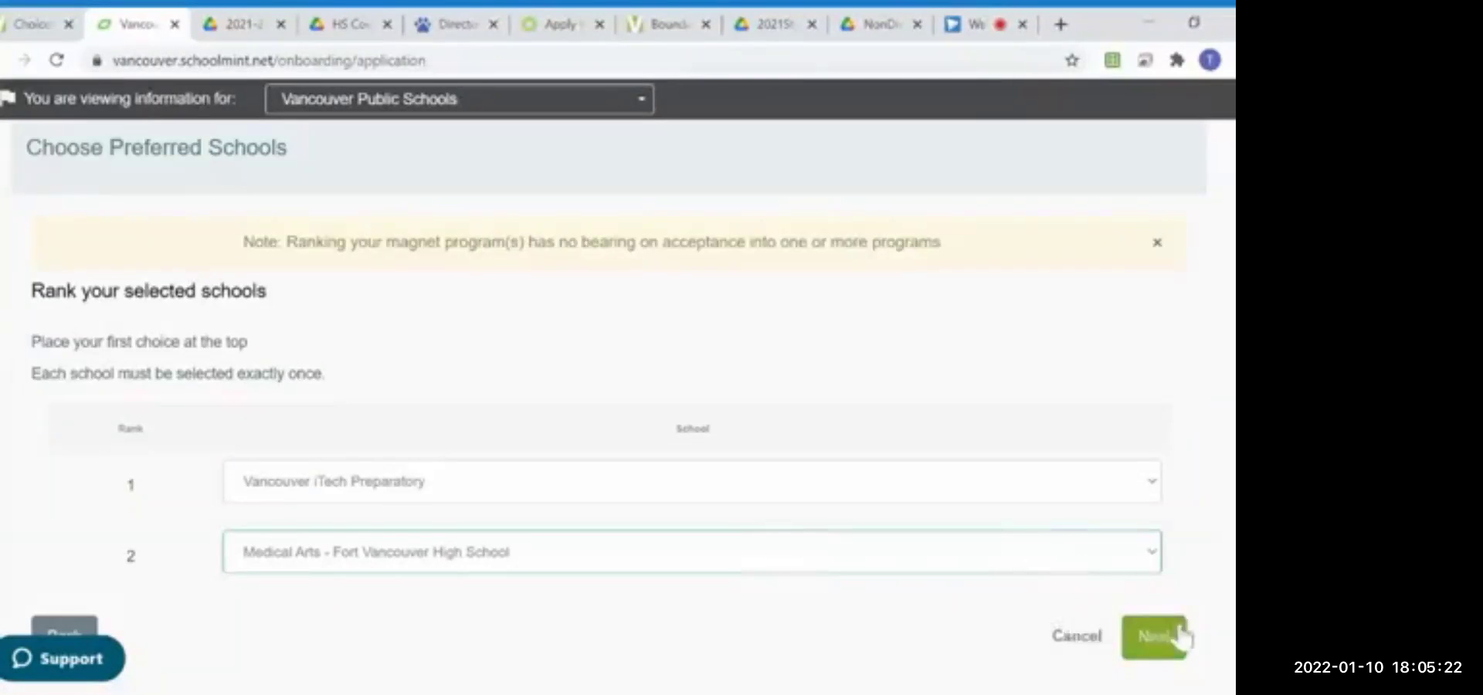
left_click(1166, 649)
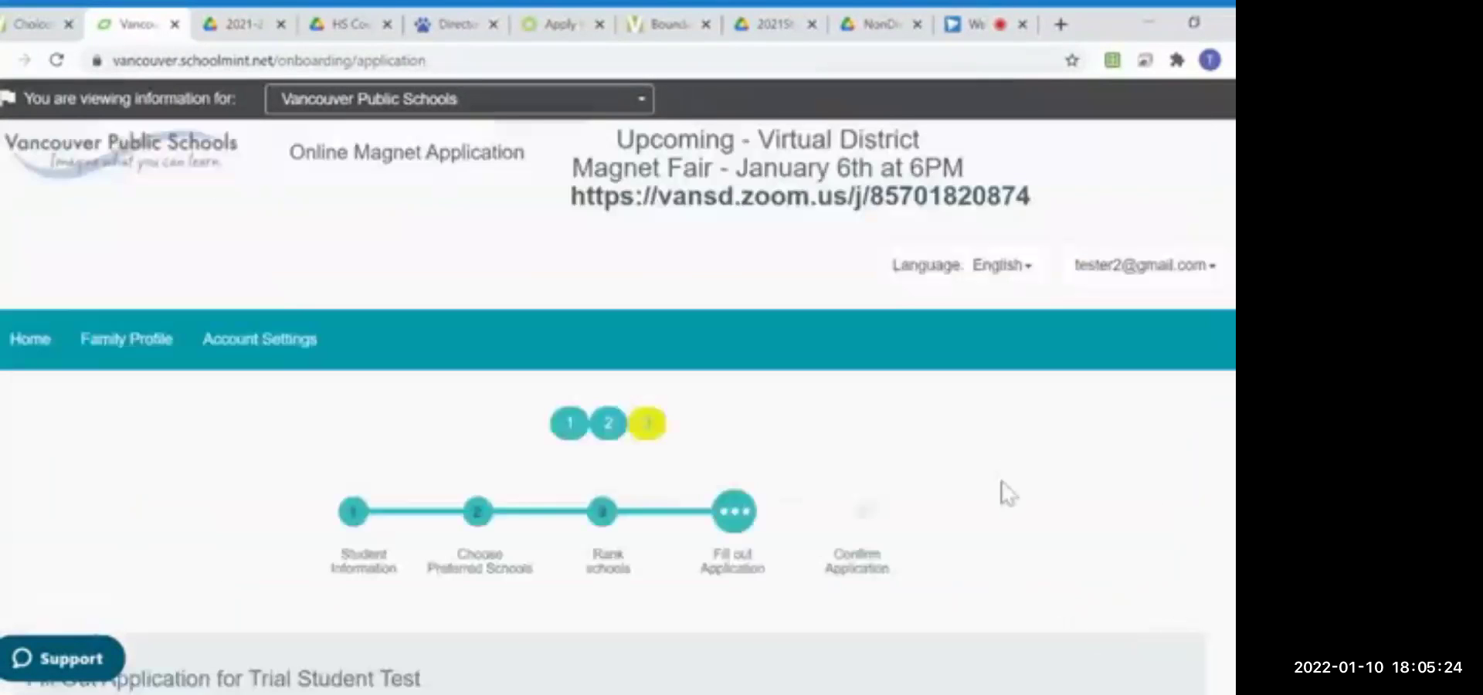
scroll(1005, 492, "down", 6)
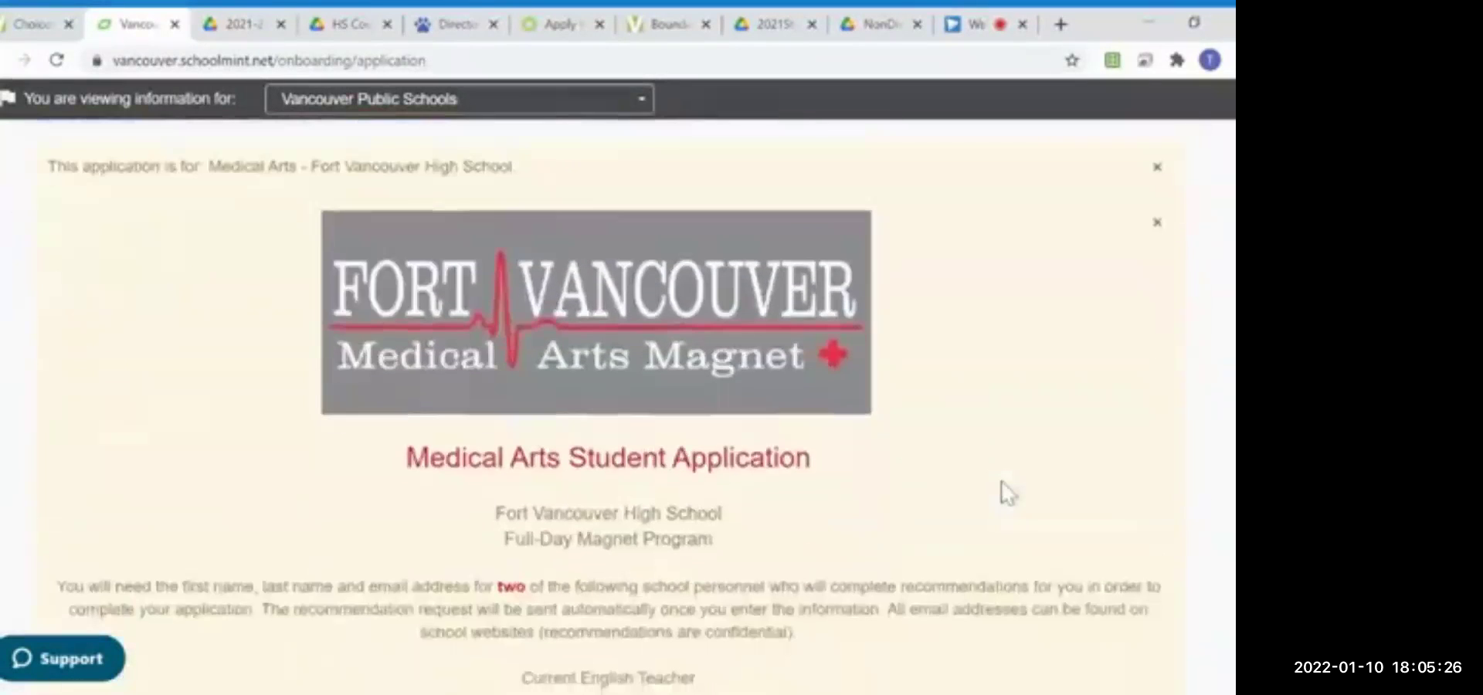
scroll(1003, 485, "down", 8)
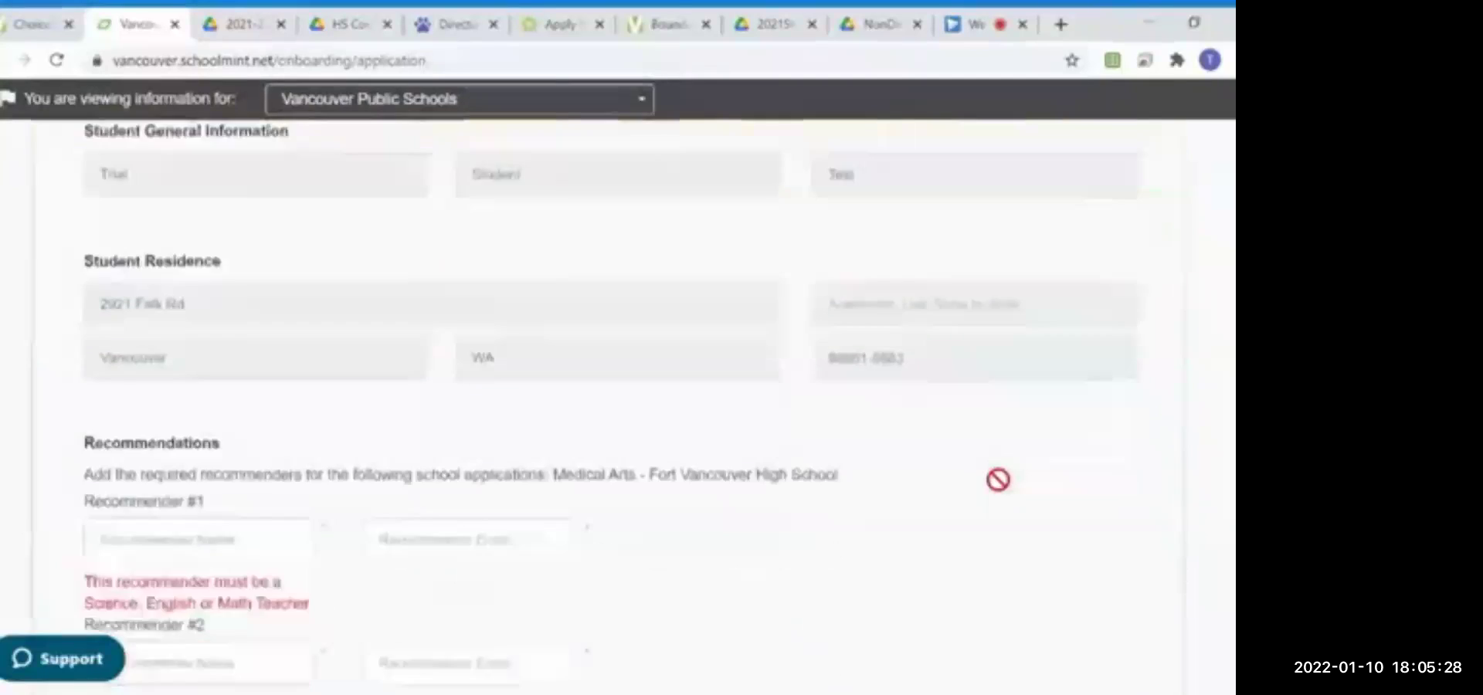
scroll(999, 479, "down", 1)
Step: Add 'Science' and 'English' recommenders, each with their teacher's e-mail address
left_click(162, 431)
type("Science")
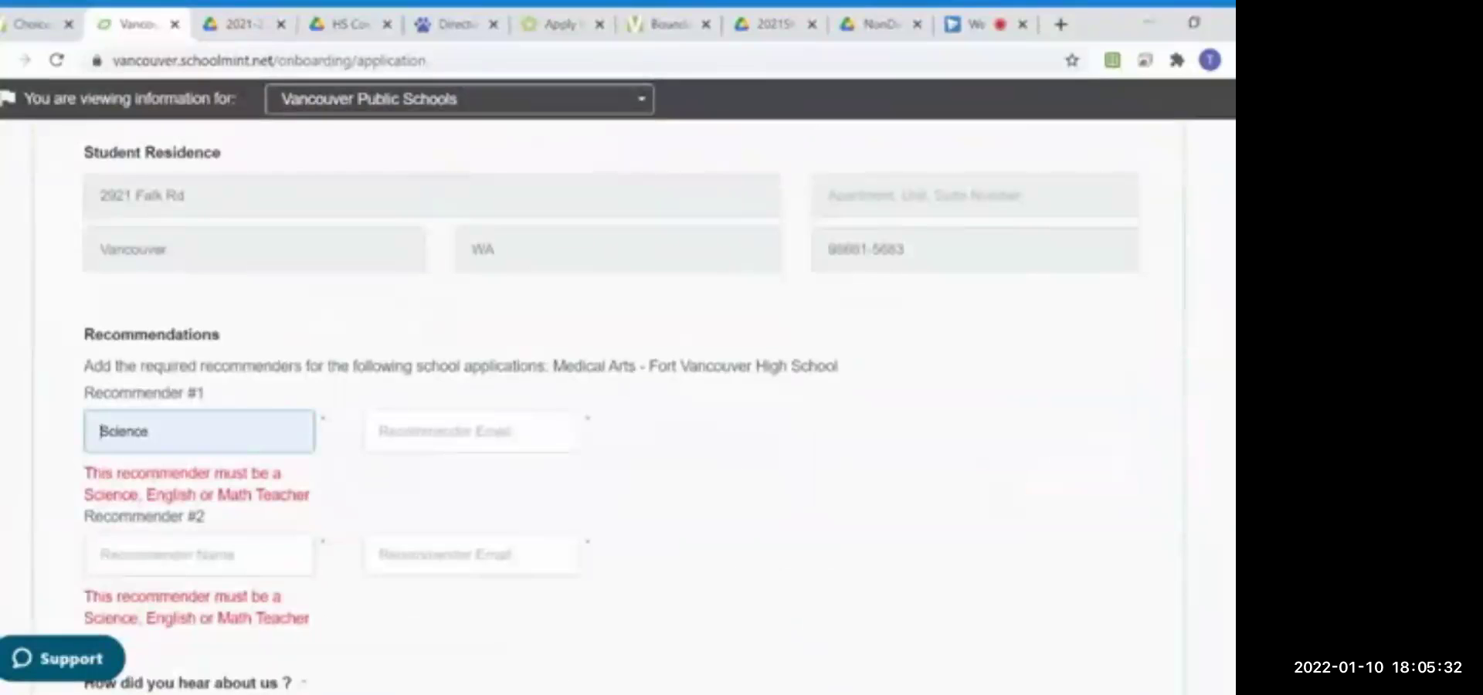
key("Tab")
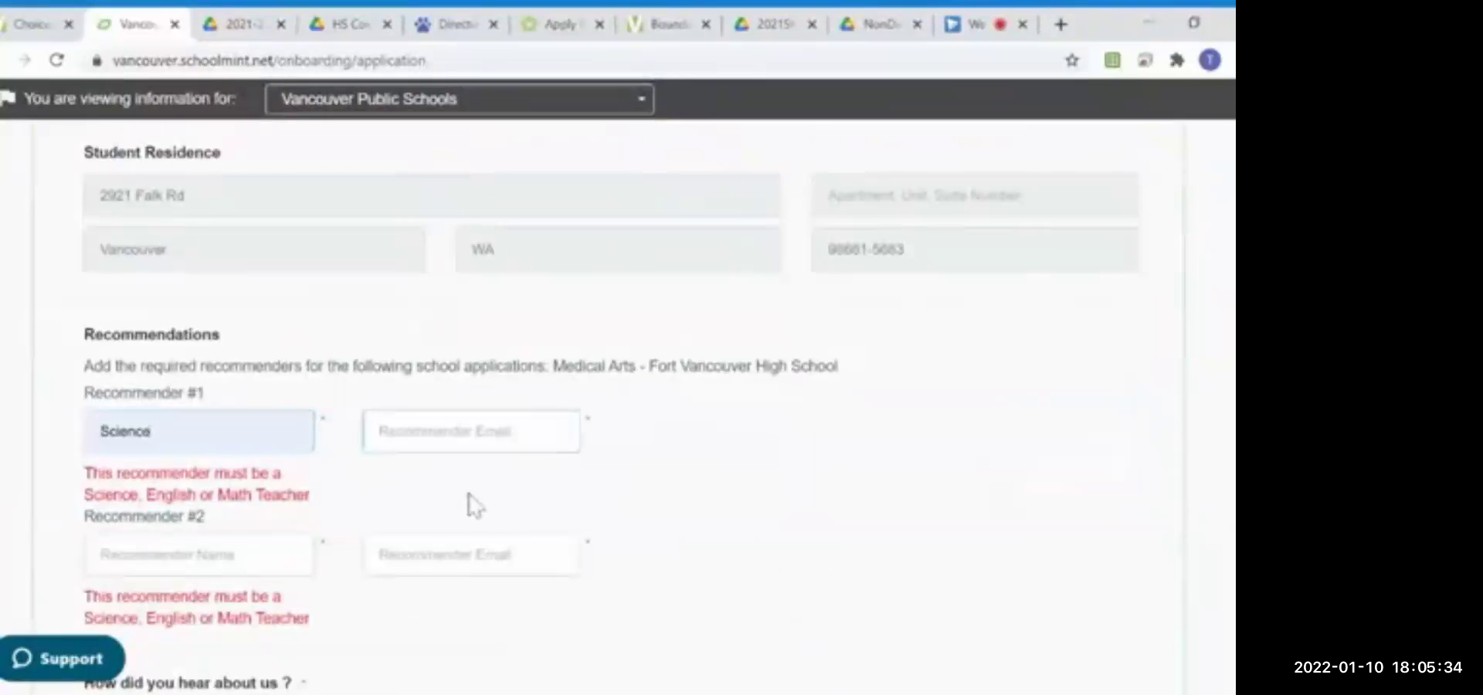
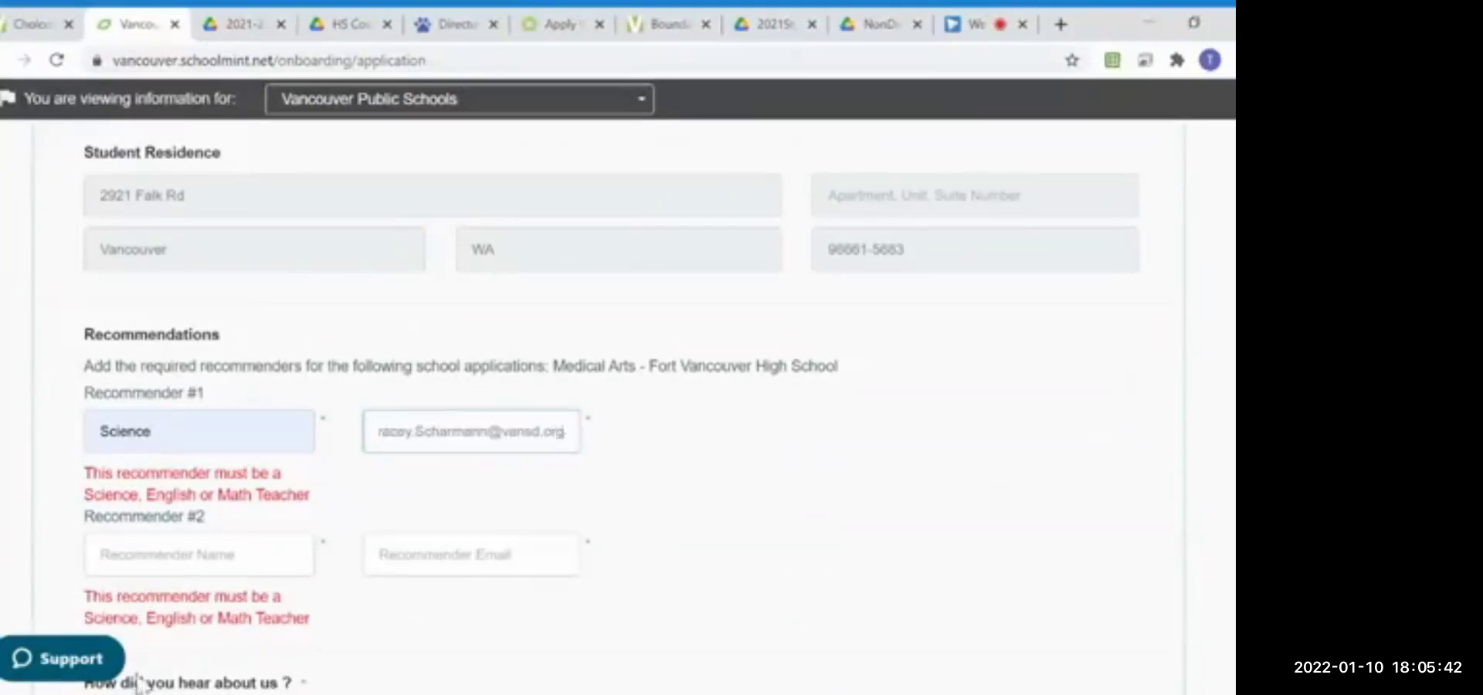
left_click(198, 554)
type("E")
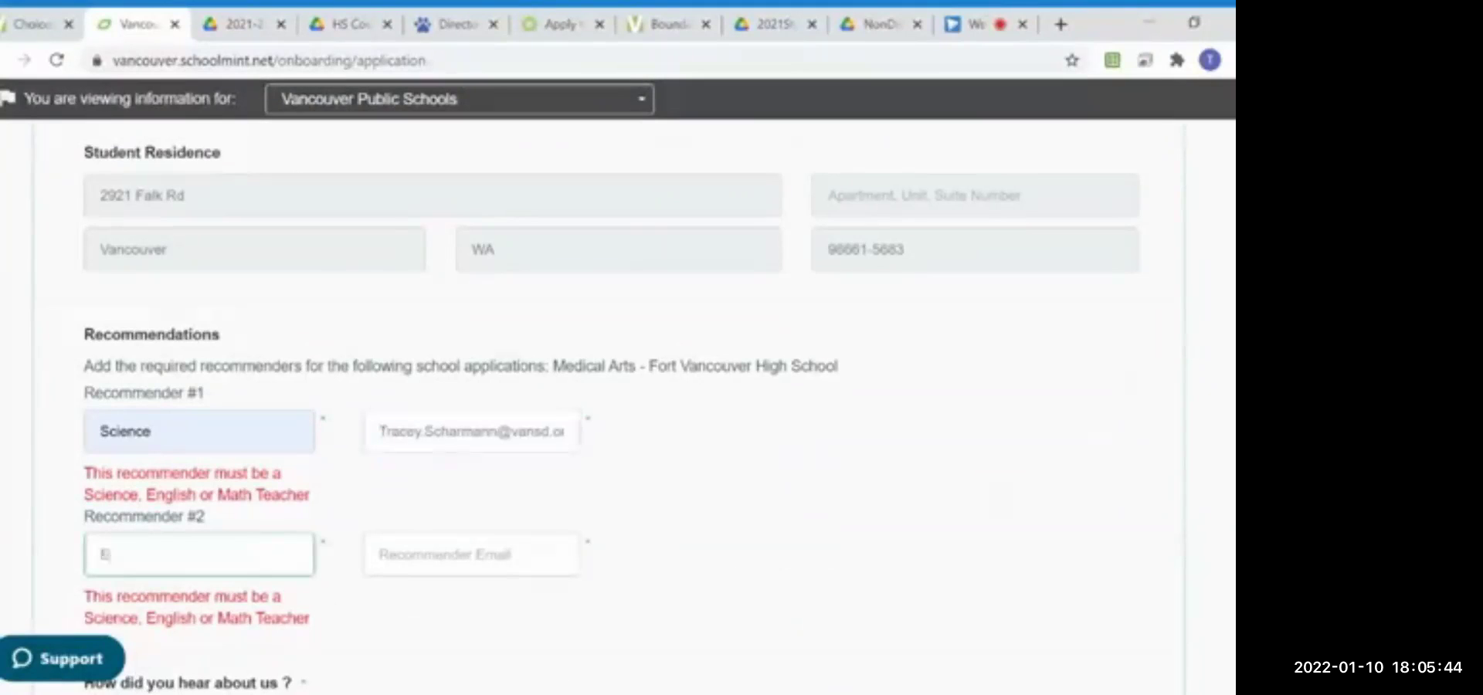
type("nglish")
left_click(471, 554)
type("Engl")
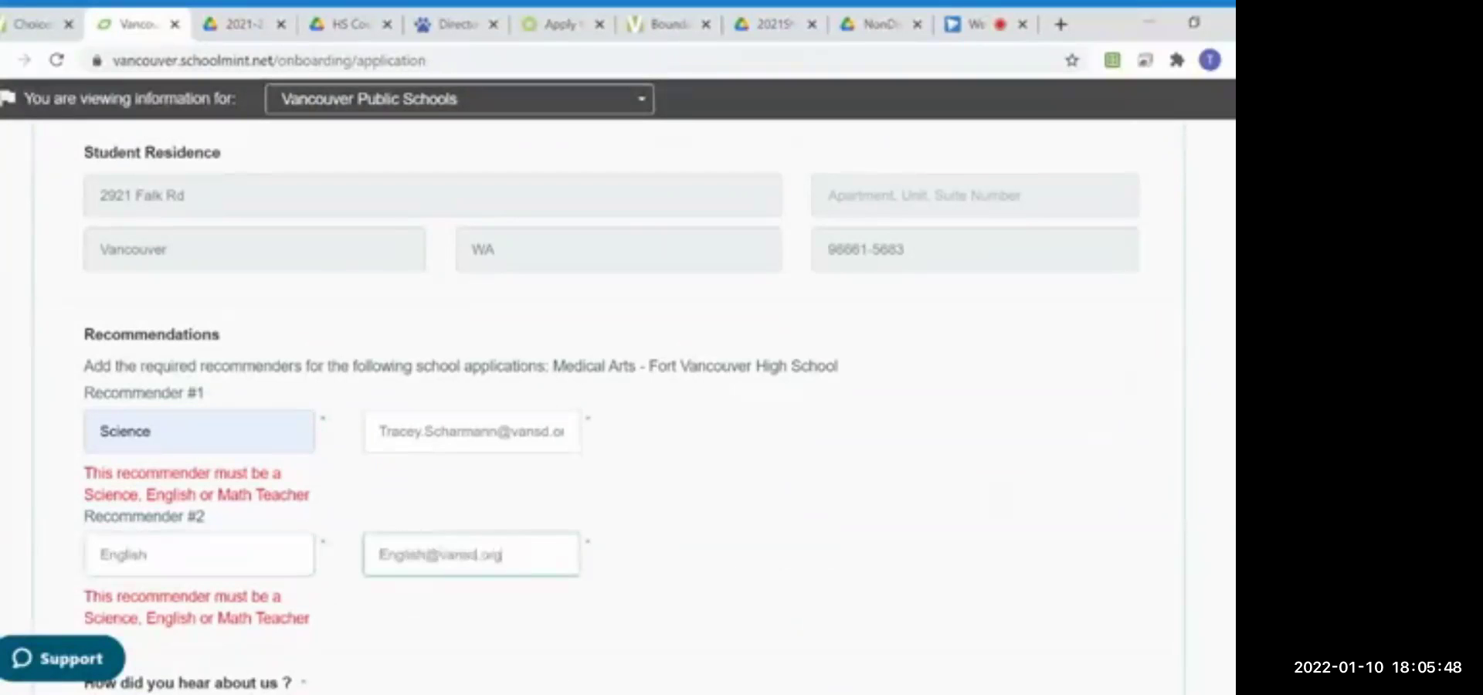
Step: Choose VPS Web Site as the referral source and begin entering the student ID
scroll(231, 587, "down", 3)
left_click(230, 543)
left_click(232, 480)
scroll(271, 523, "down", 3)
left_click(262, 463)
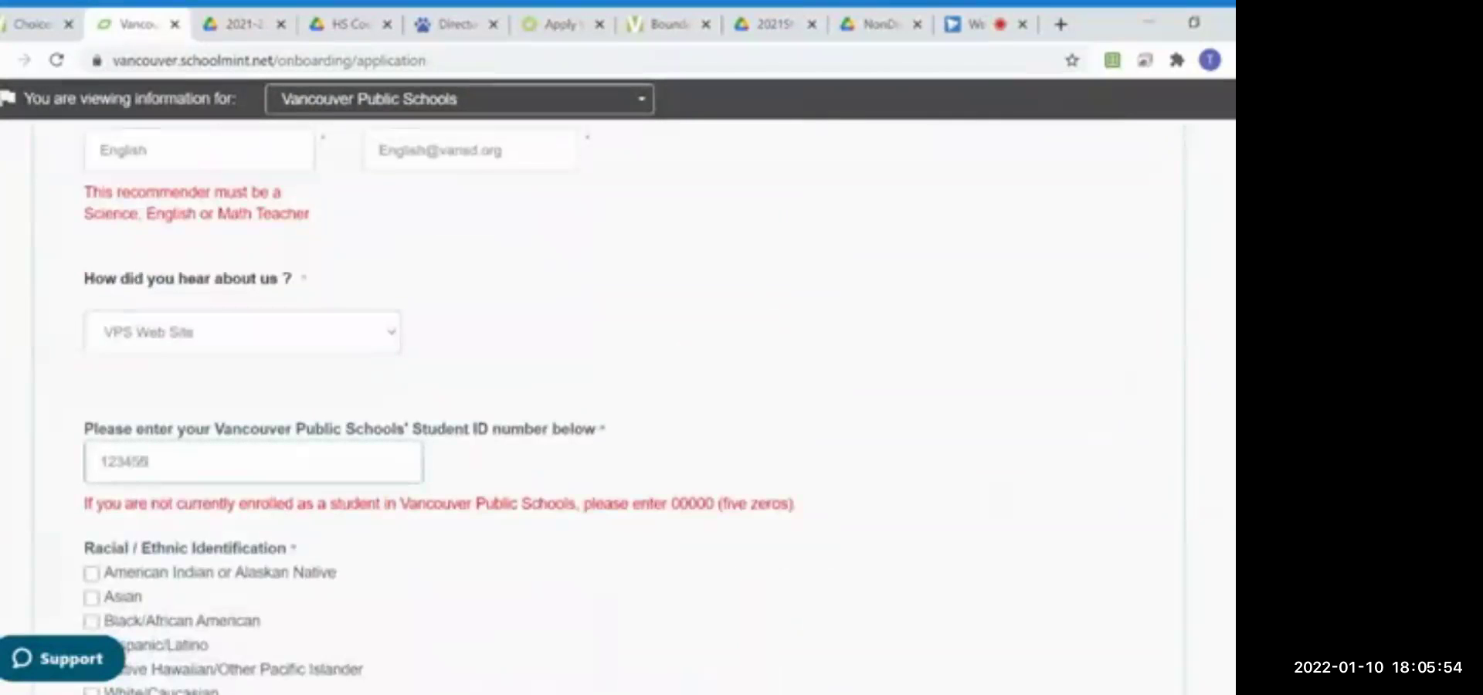
Step: Tick Other for ethnicity and draw the student and parent signatures
scroll(292, 503, "down", 4)
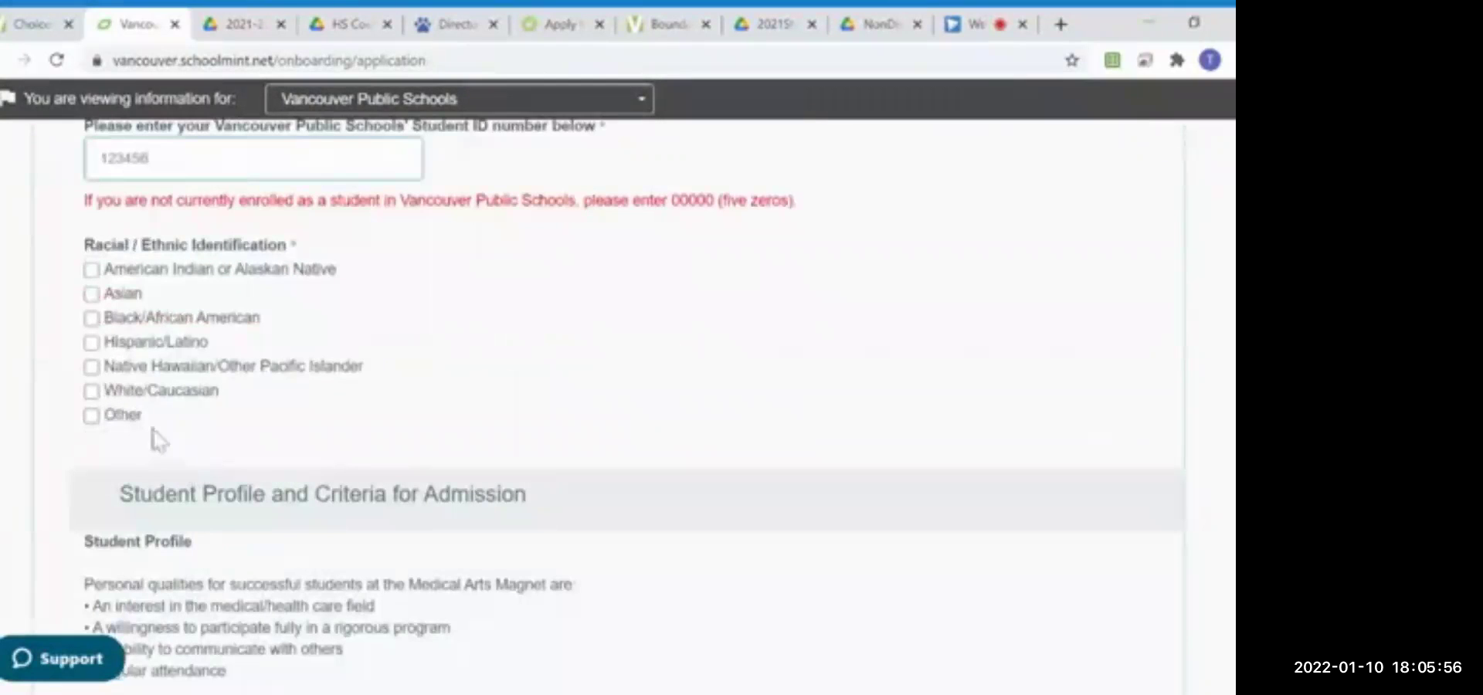
left_click(124, 417)
scroll(309, 441, "down", 7)
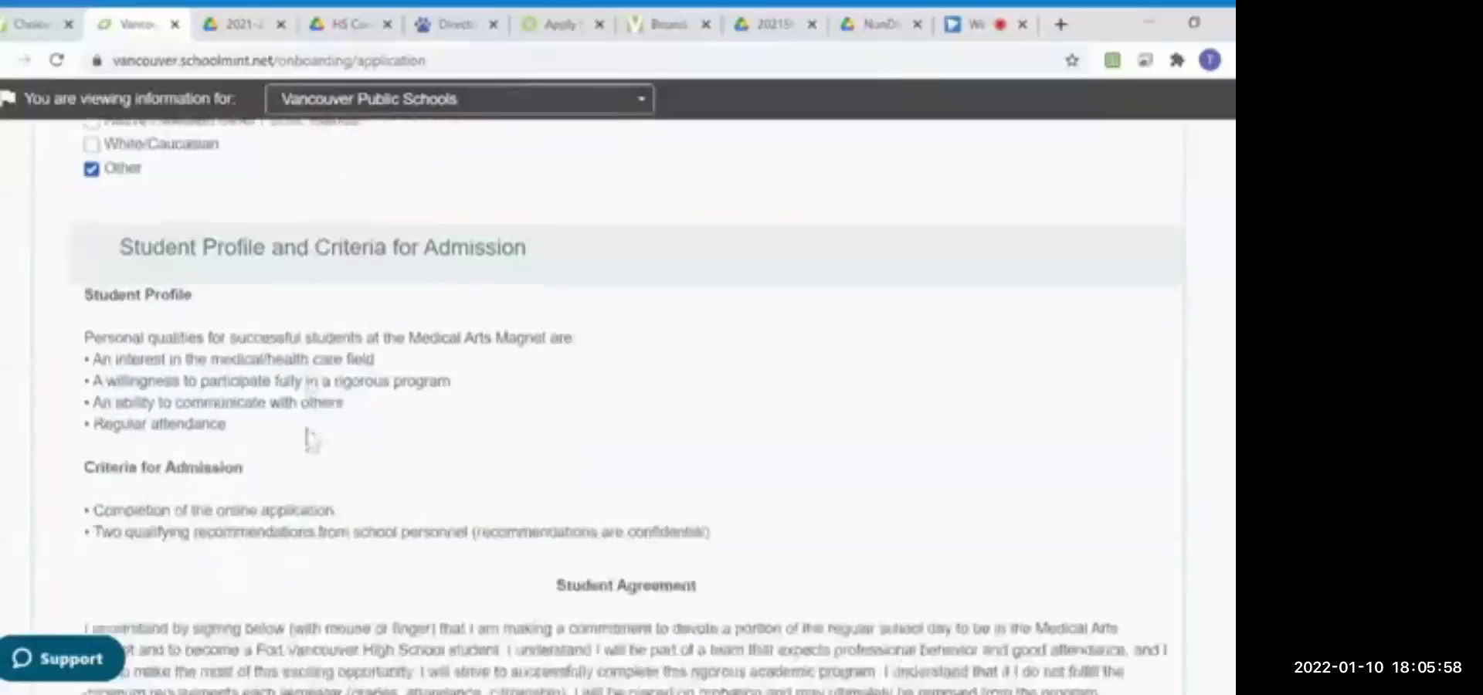
mouse_move(165, 402)
left_mouse_down()
mouse_move(246, 392)
mouse_move(201, 435)
left_mouse_up()
scroll(278, 455, "down", 2)
scroll(278, 454, "down", 2)
mouse_move(172, 516)
left_mouse_down()
mouse_move(275, 510)
mouse_move(210, 537)
left_mouse_up()
Step: Answer Yes to mid-year transfer, VPS boundary, and Non-Discrimination questions, then check the boundary map
scroll(215, 547, "down", 5)
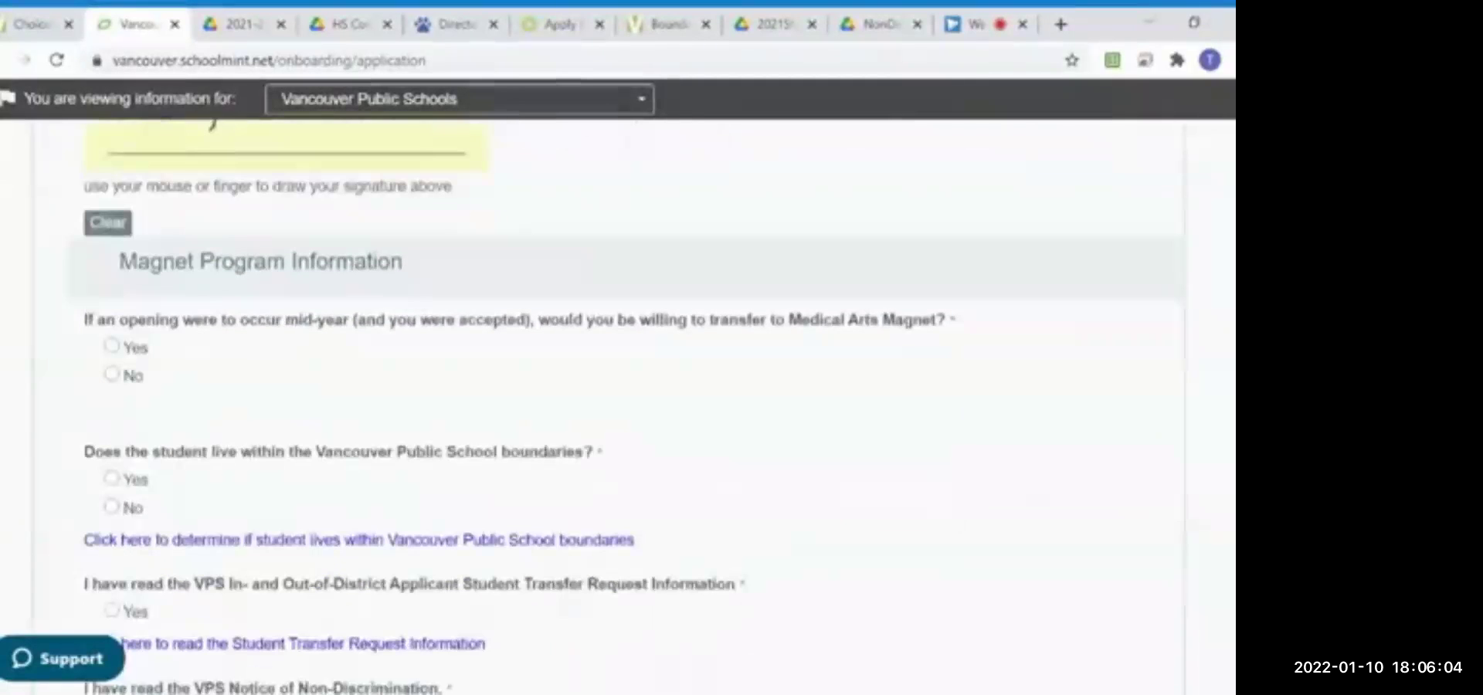
left_click(112, 347)
scroll(240, 522, "down", 1)
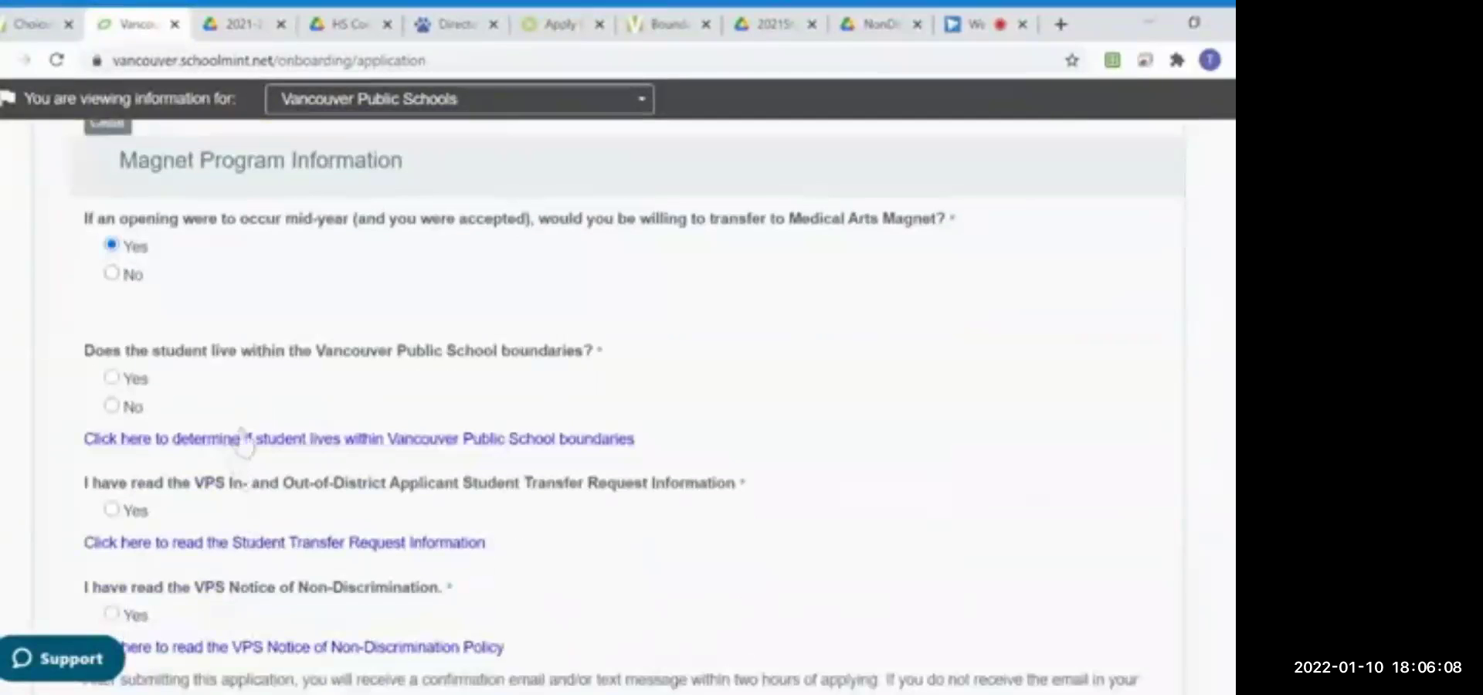
left_click(112, 377)
scroll(116, 386, "down", 1)
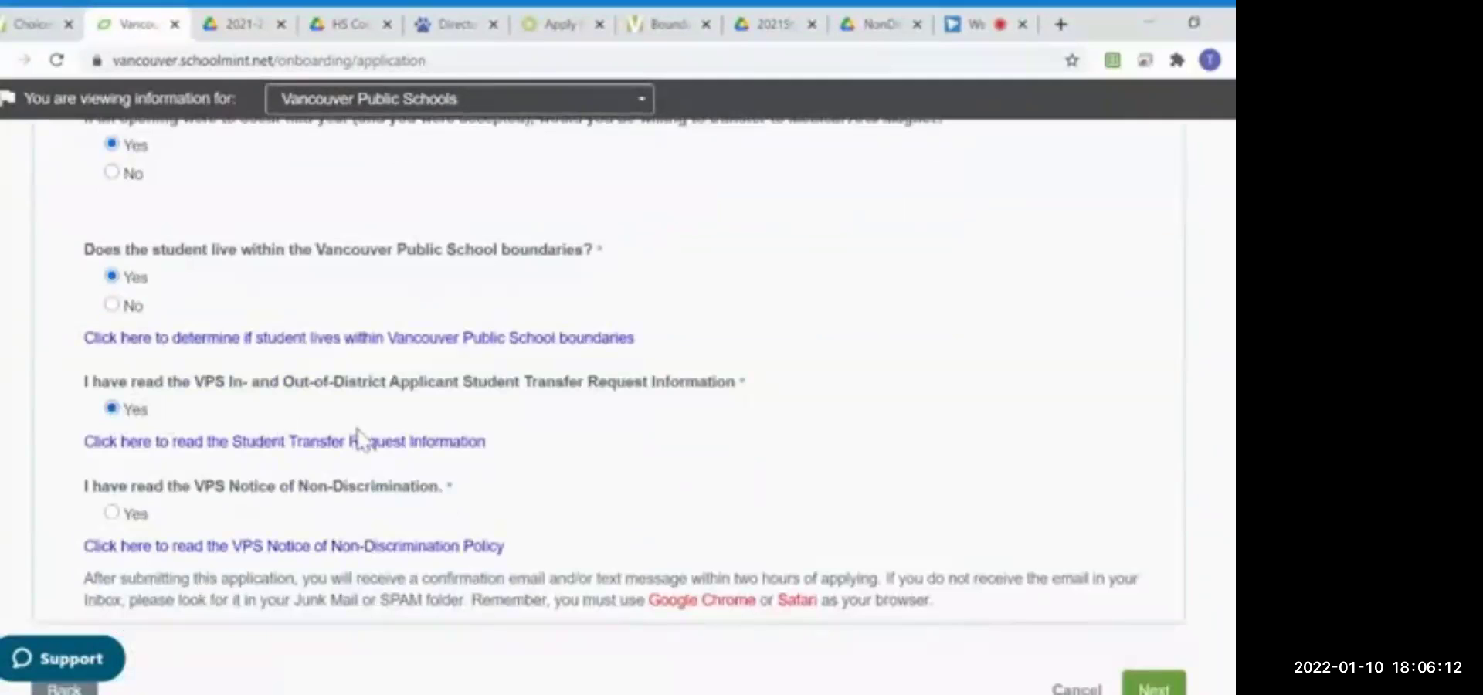
left_click(112, 513)
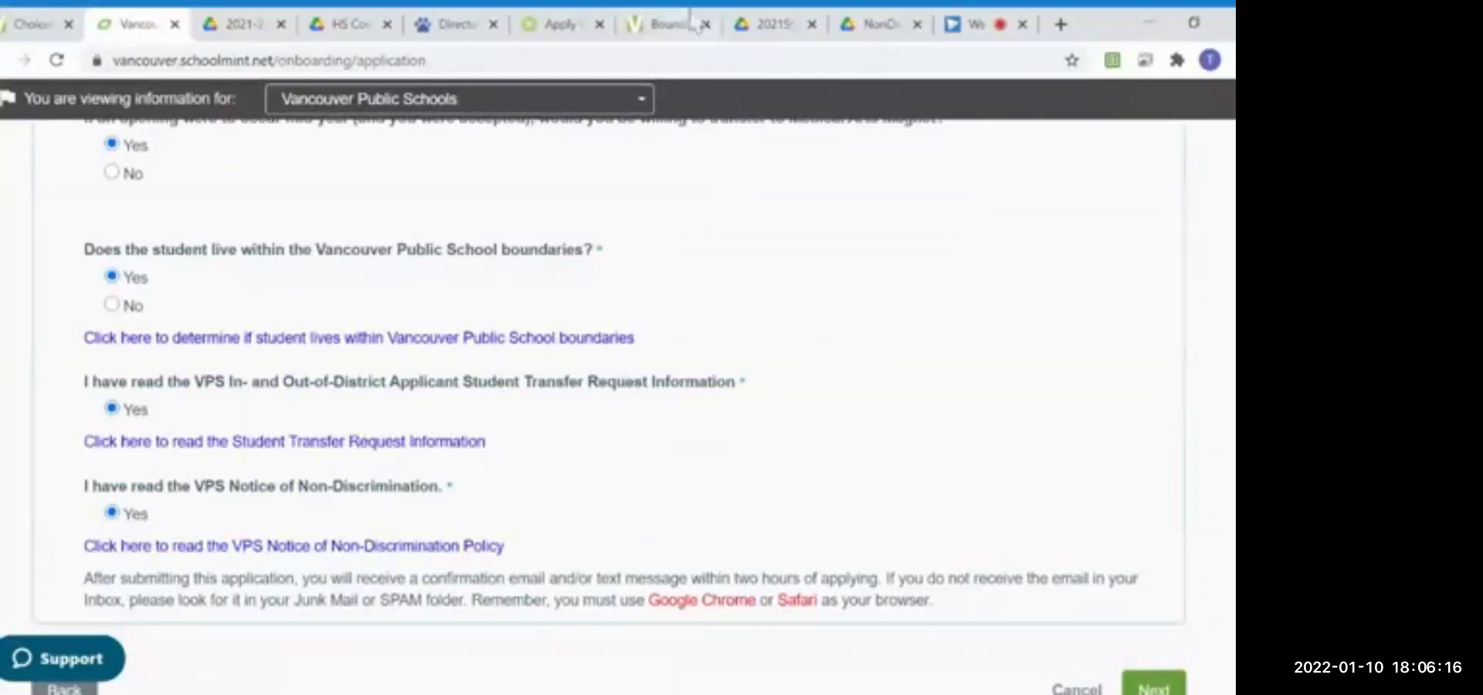
left_click(669, 25)
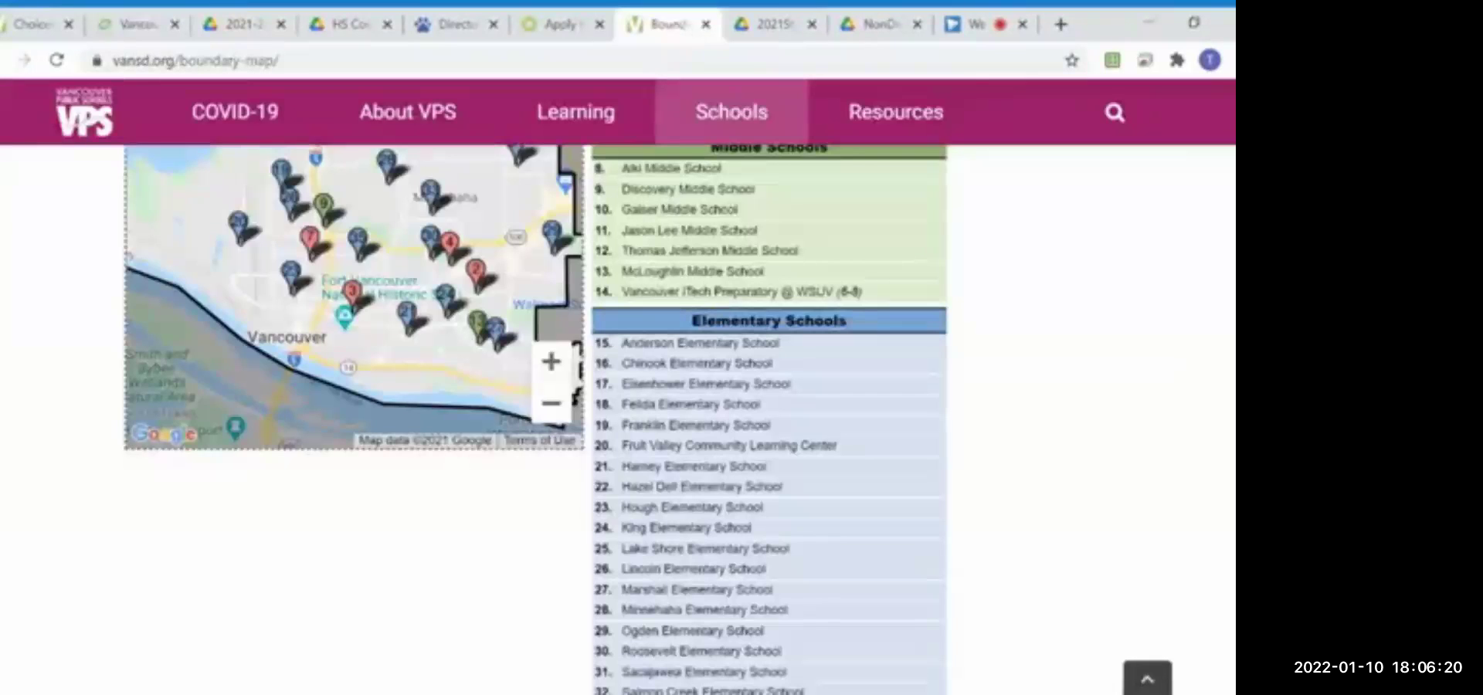
Step: Read the 2021 student transfer request PDF and the Nondiscrimination notice, then return to the application
left_click(777, 27)
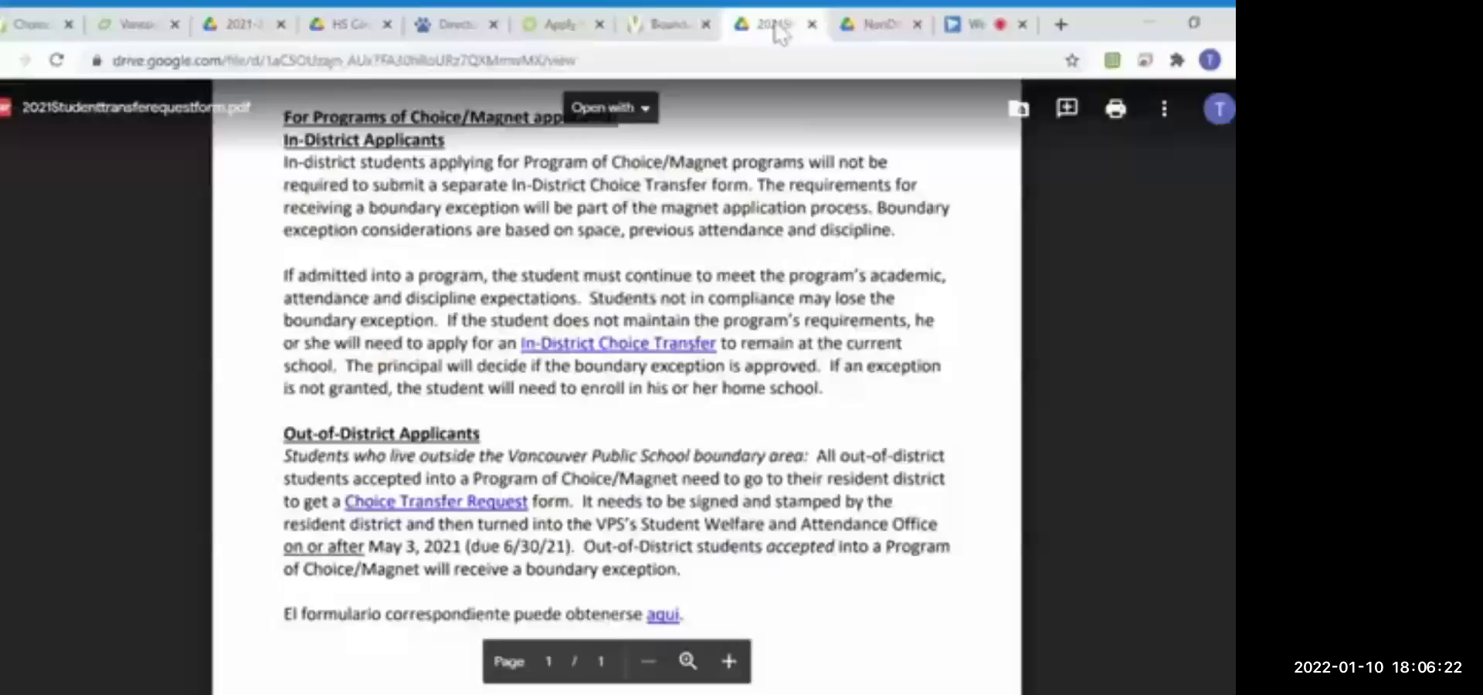
scroll(617, 371, "up", 4)
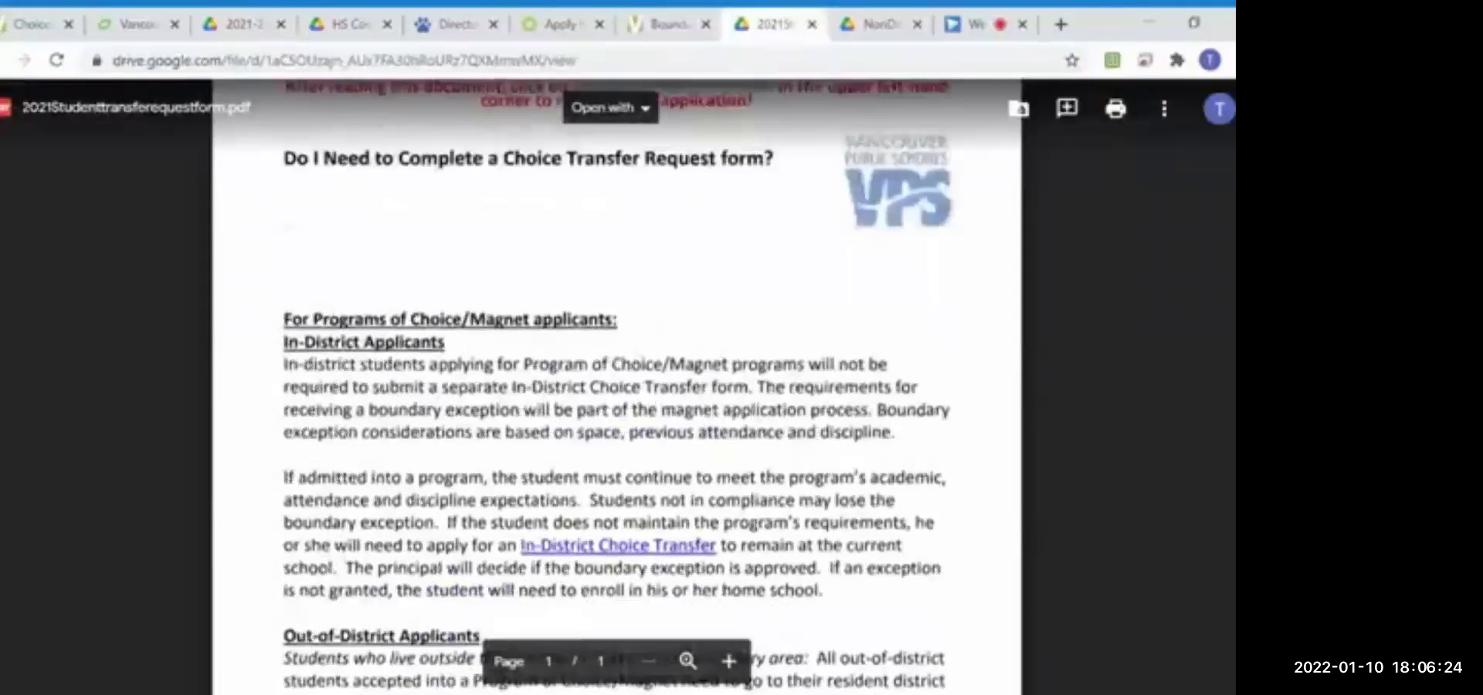
scroll(617, 386, "down", 3)
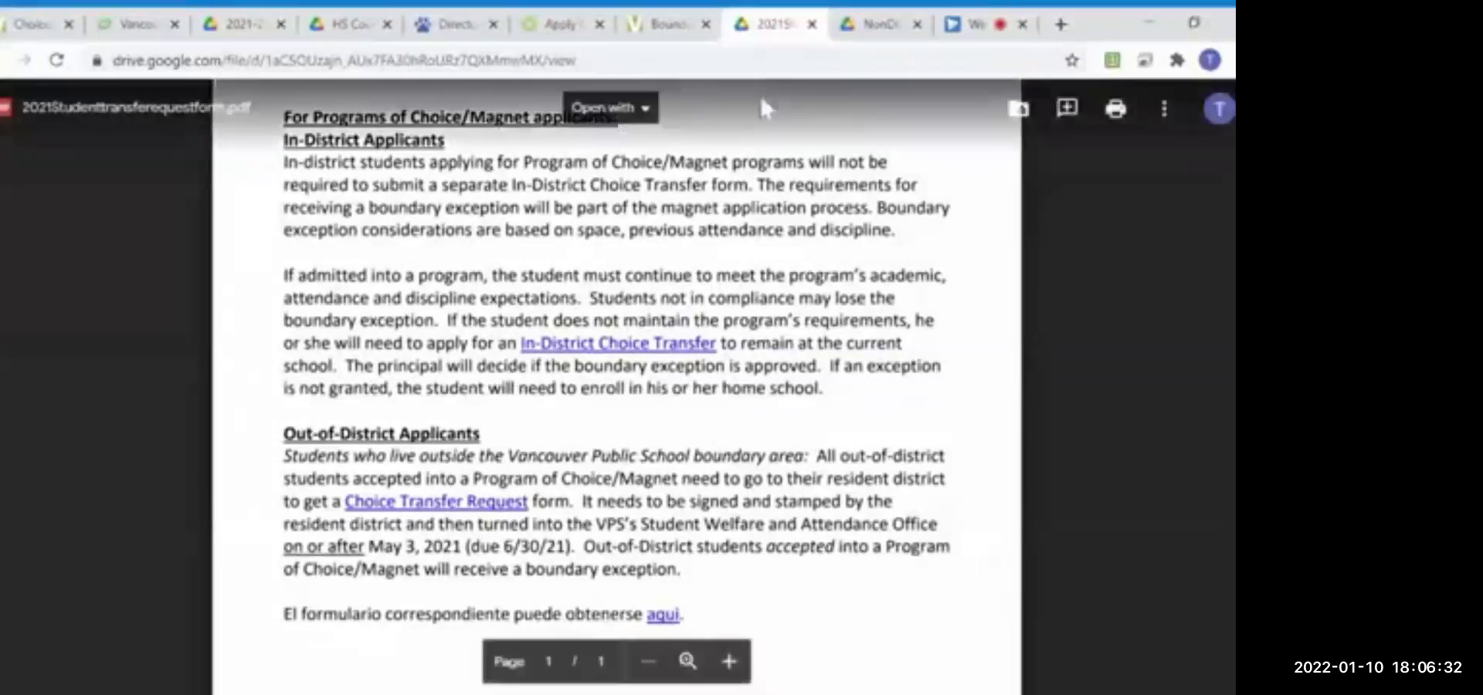
left_click(881, 31)
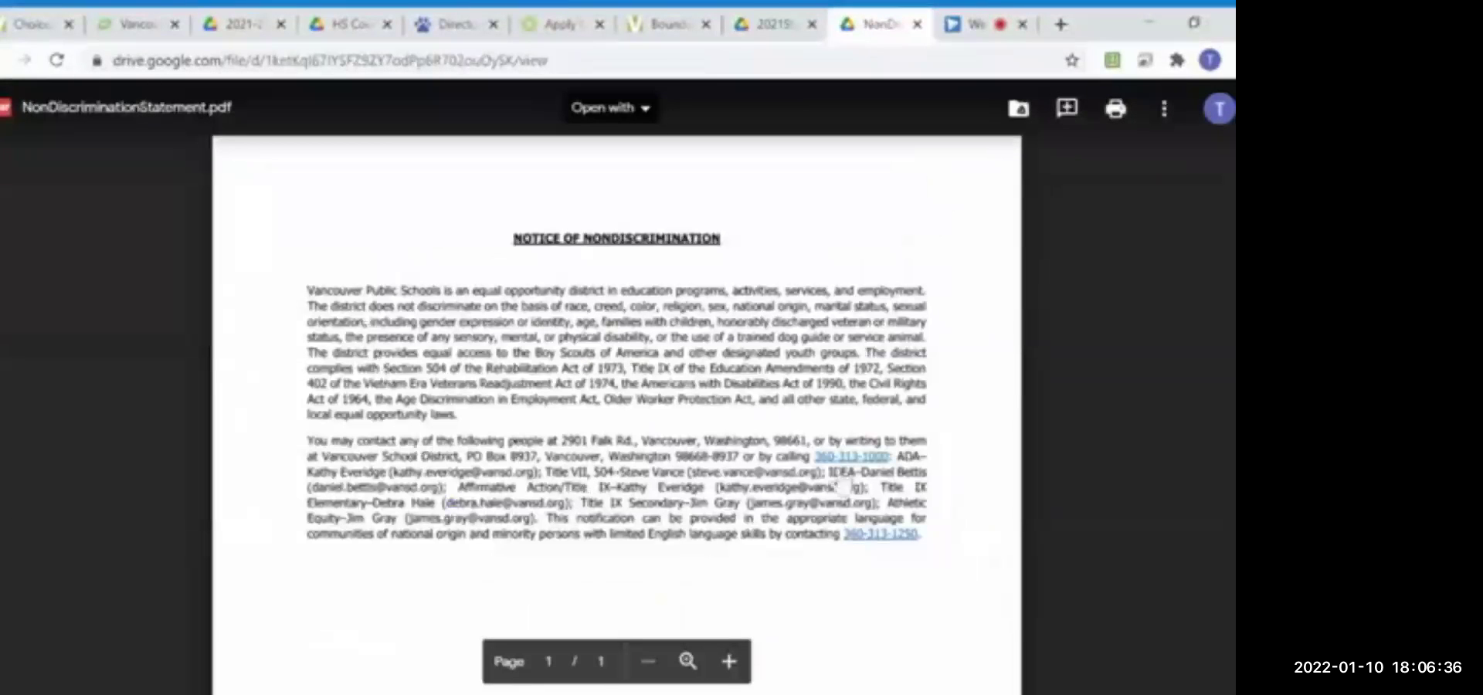
left_click(146, 31)
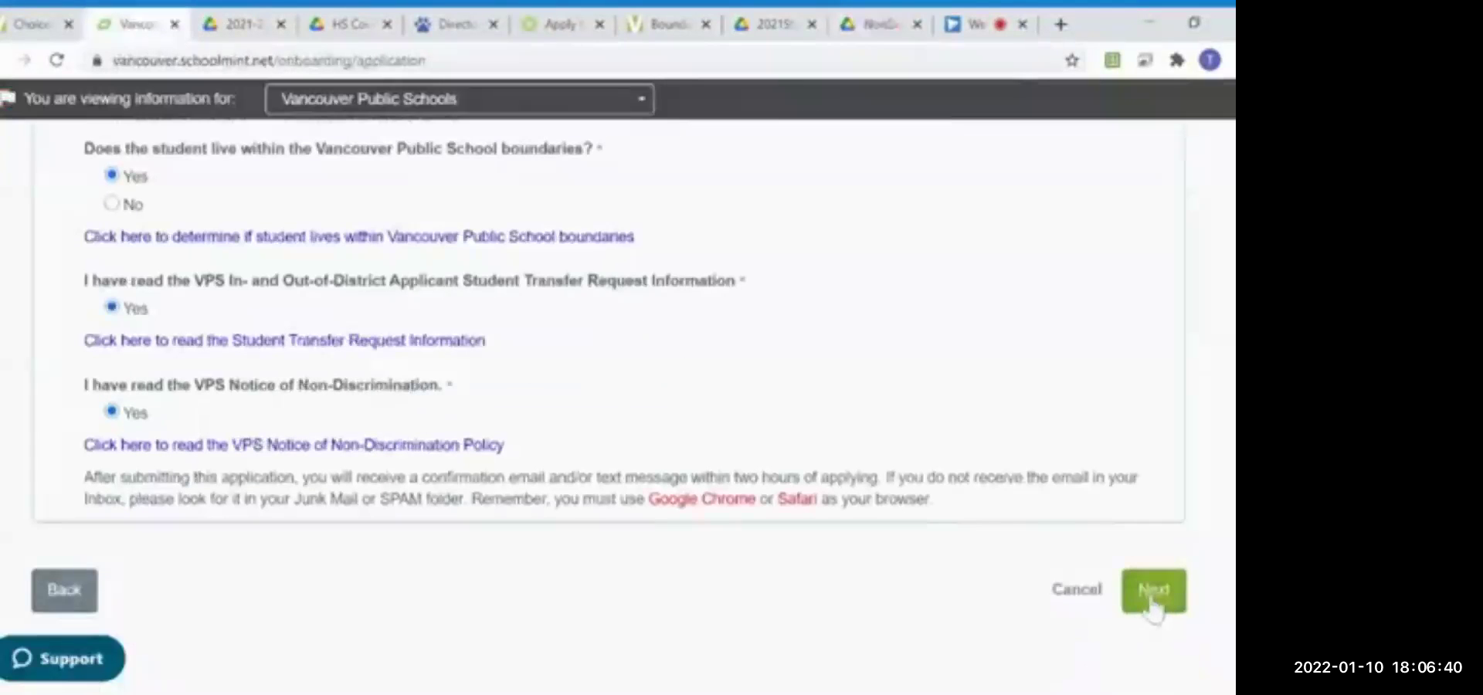
Step: Submit the tenth-grade 2021-2022 Medical Arts application and confirm it in the Submit An Application dialog
left_click(1155, 593)
scroll(1152, 595, "down", 10)
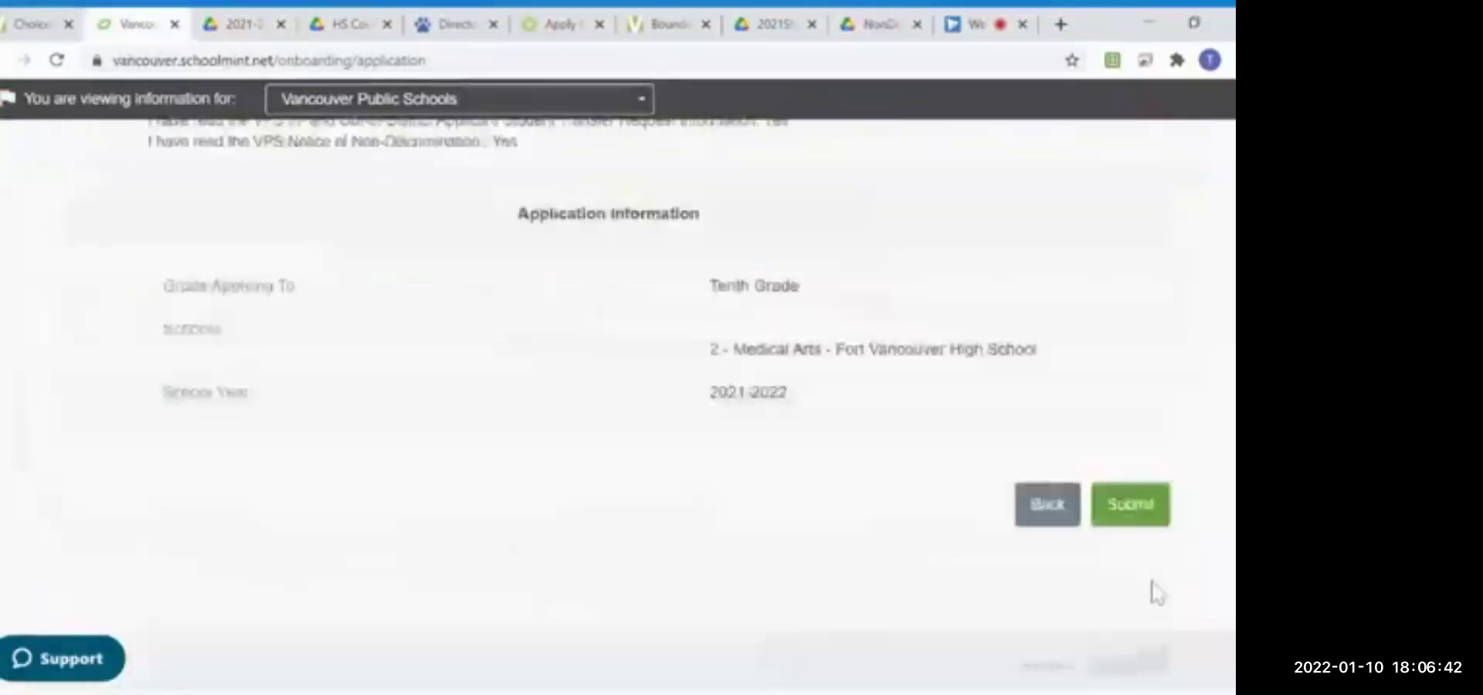
left_click(1127, 503)
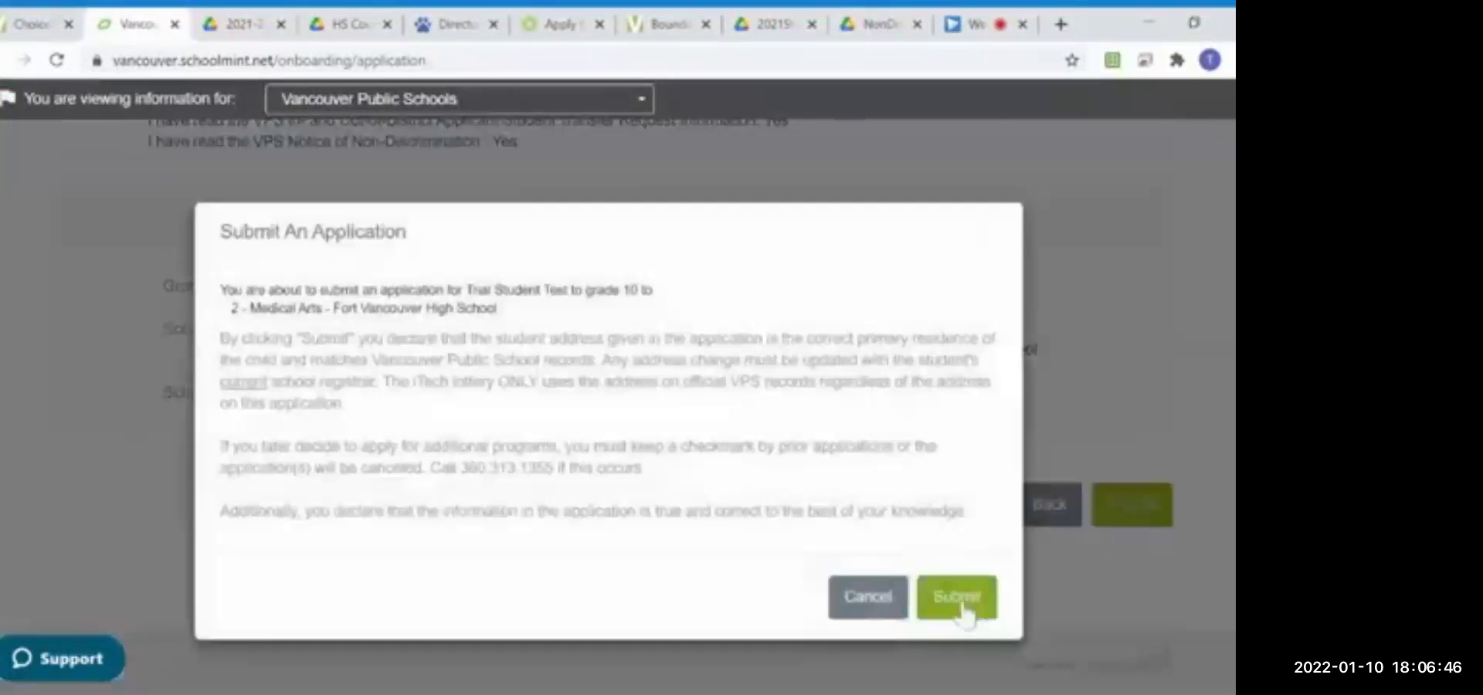
left_click(958, 596)
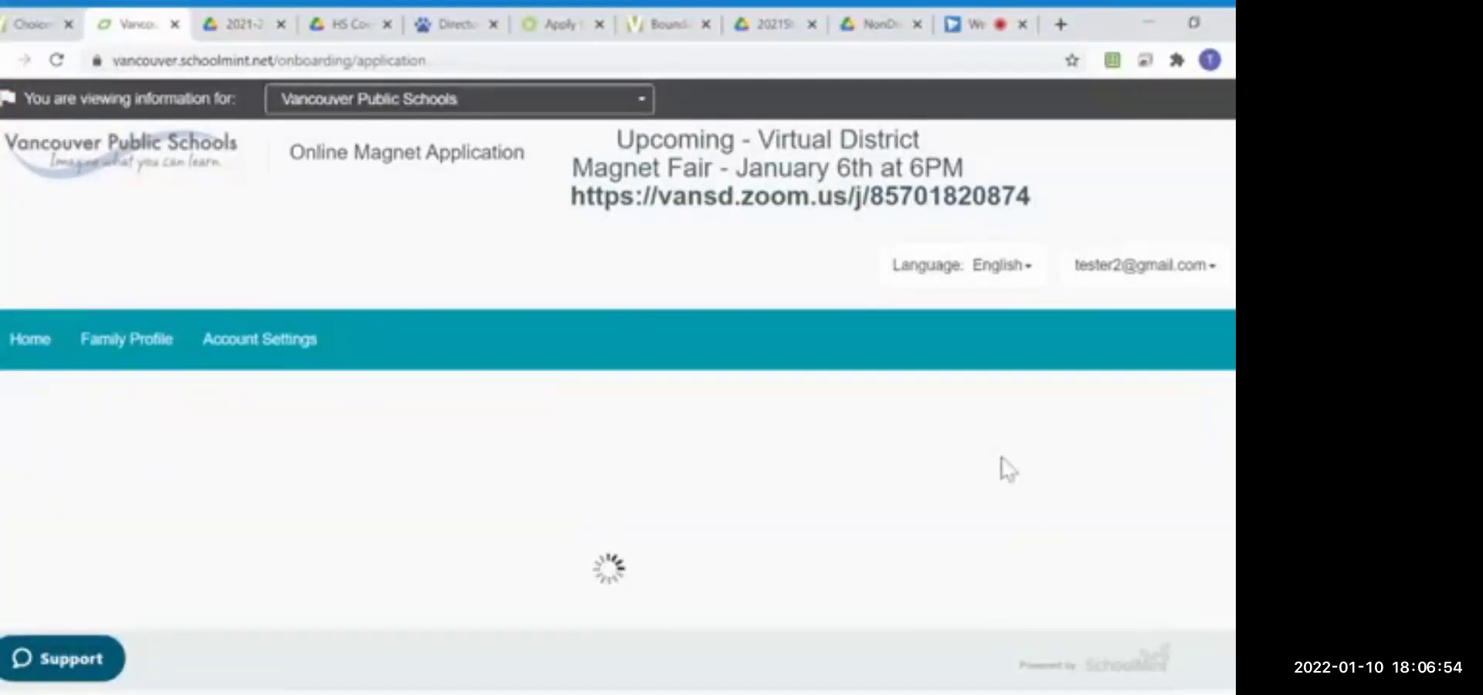
scroll(1001, 473, "down", 10)
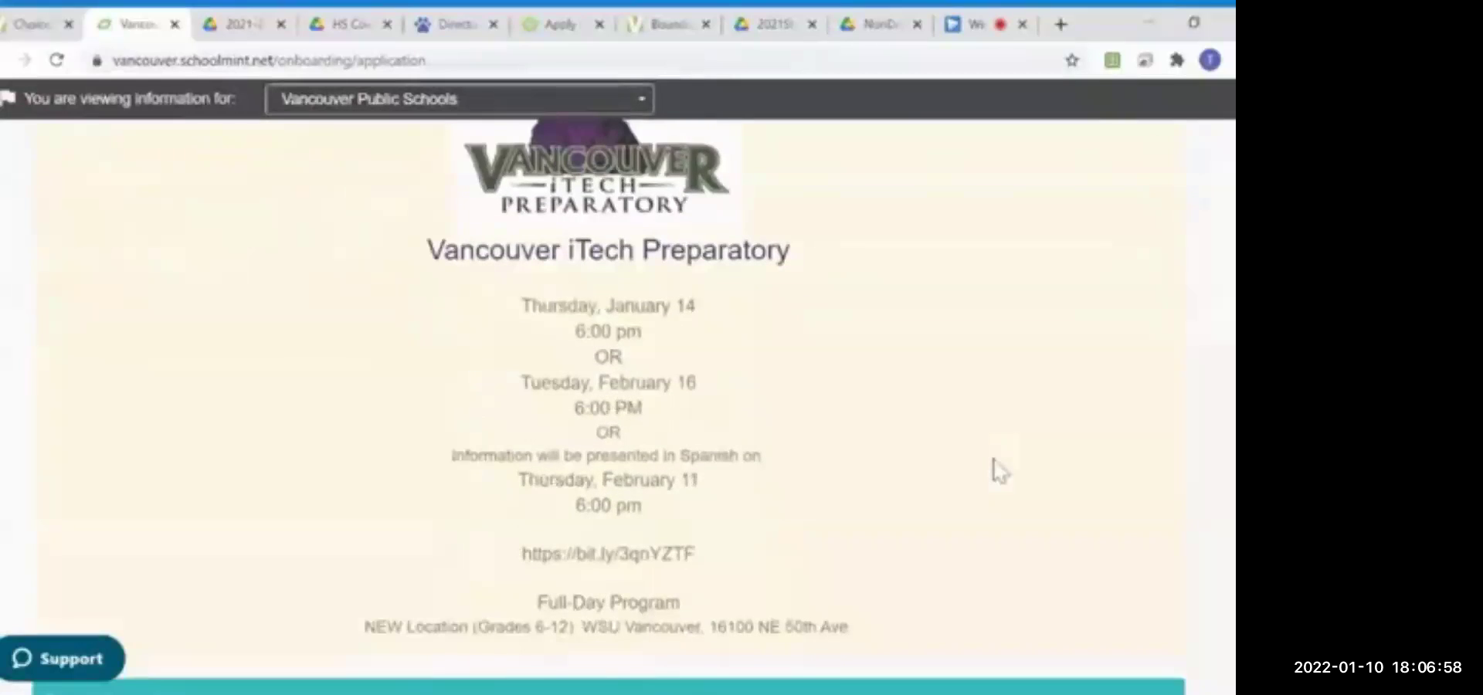
Step: Pick The Columbian Newspaper as referral source, enter the student ID, and tick Other for ethnicity
scroll(1000, 471, "down", 3)
scroll(996, 469, "down", 7)
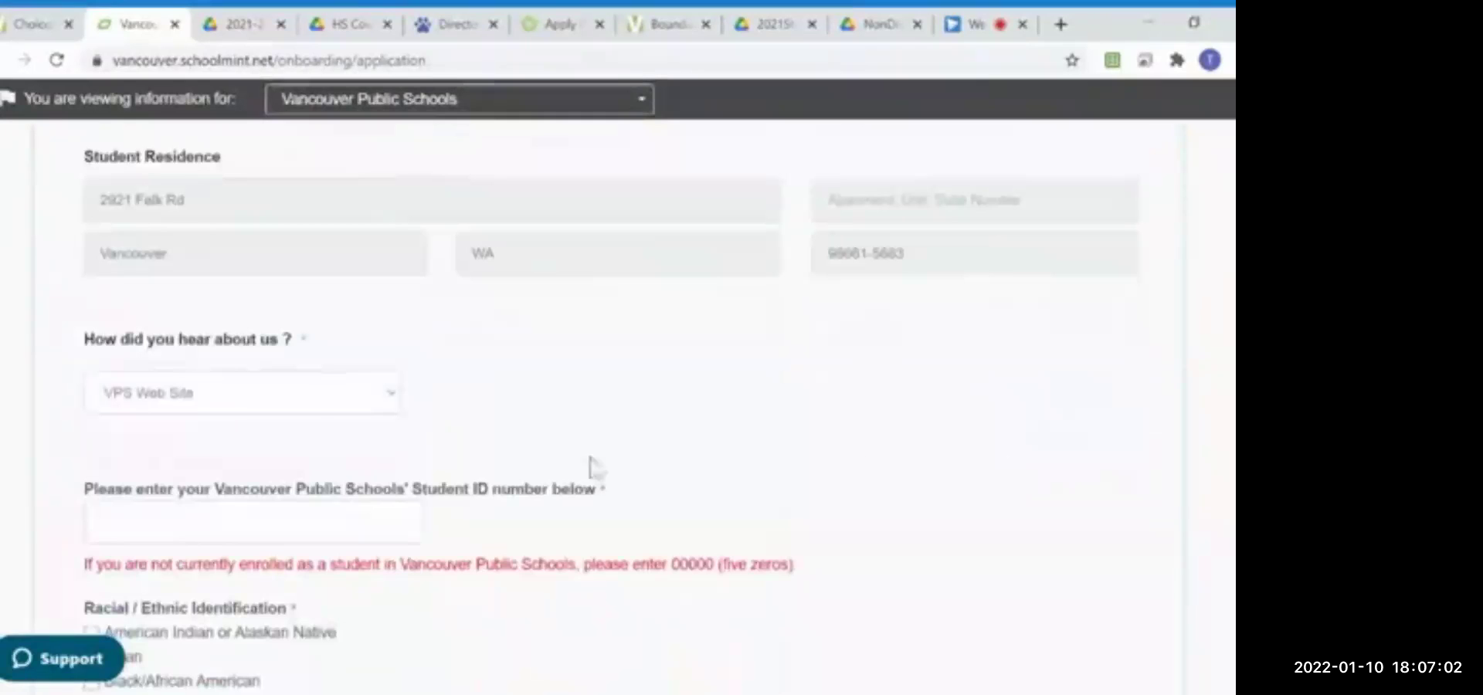
left_click(381, 344)
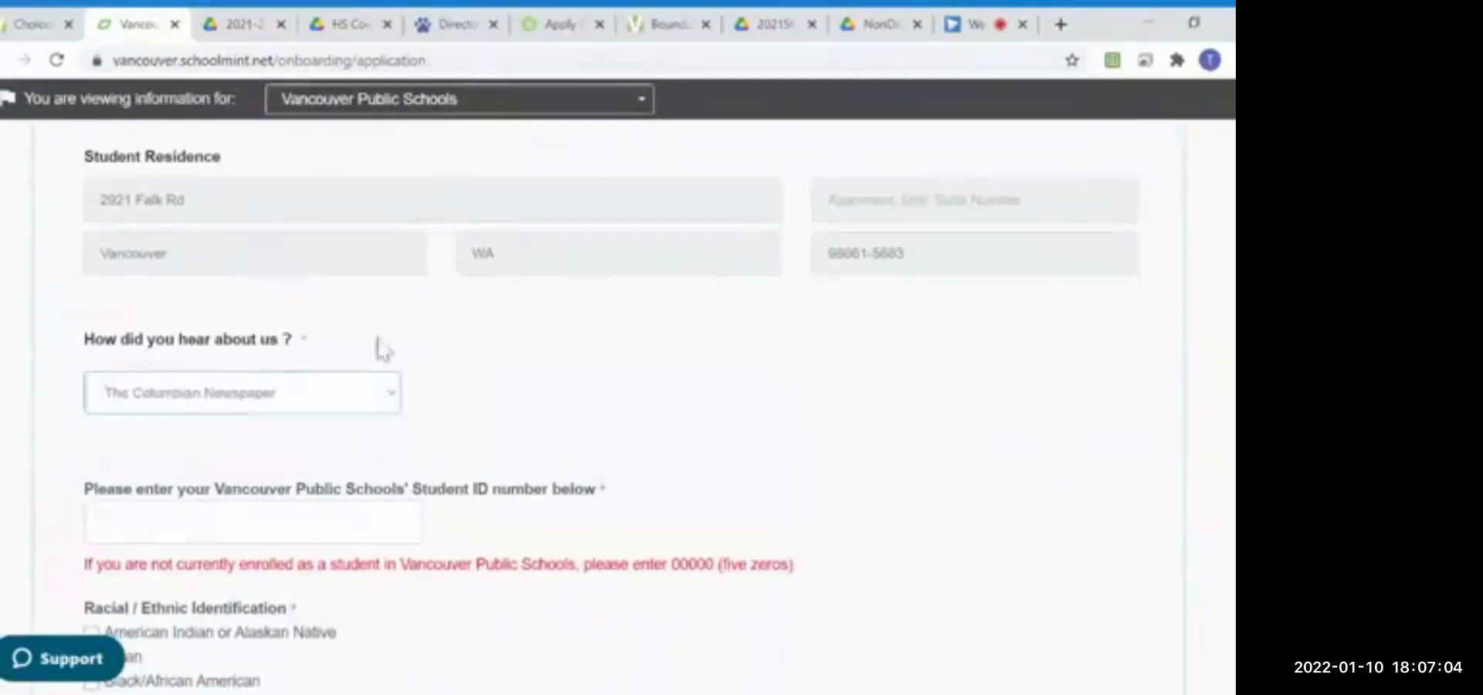
scroll(530, 441, "down", 3)
left_click(101, 319)
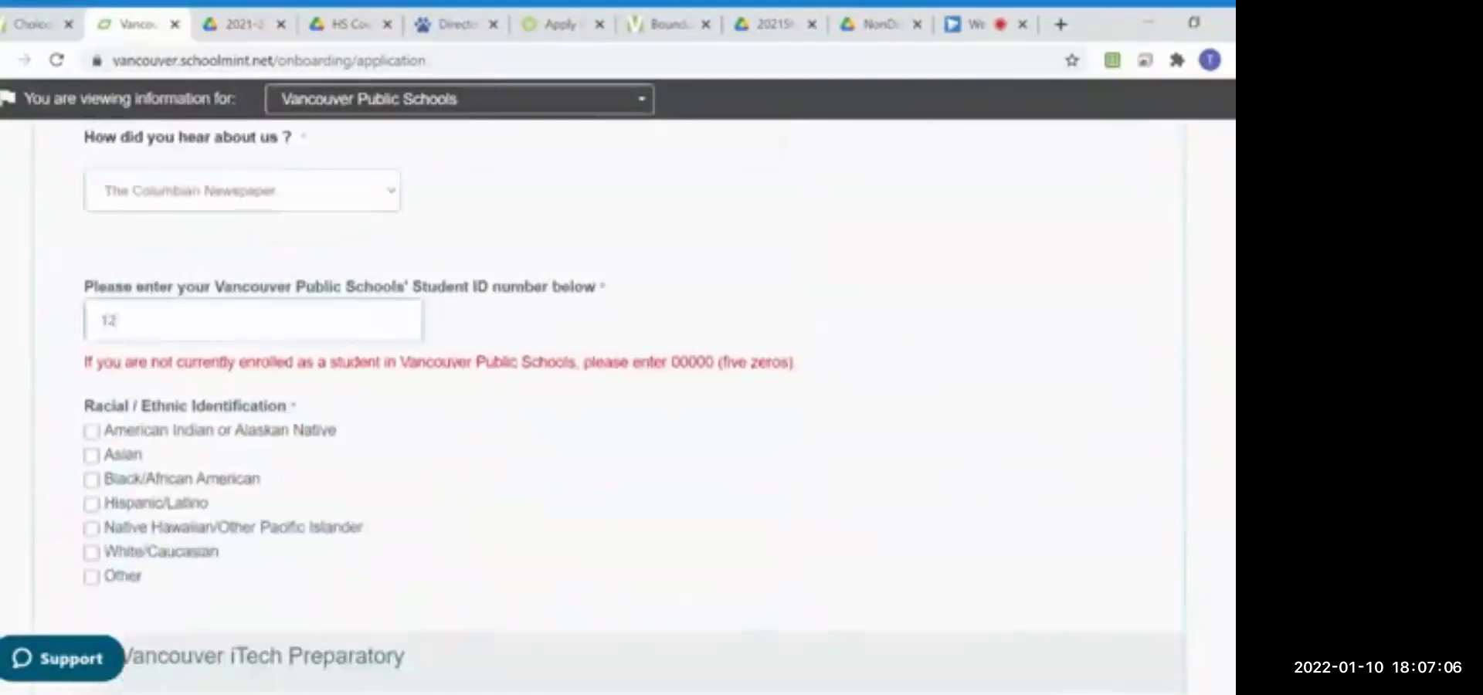
scroll(123, 506, "down", 2)
left_click(116, 475)
scroll(466, 491, "down", 3)
scroll(467, 492, "down", 3)
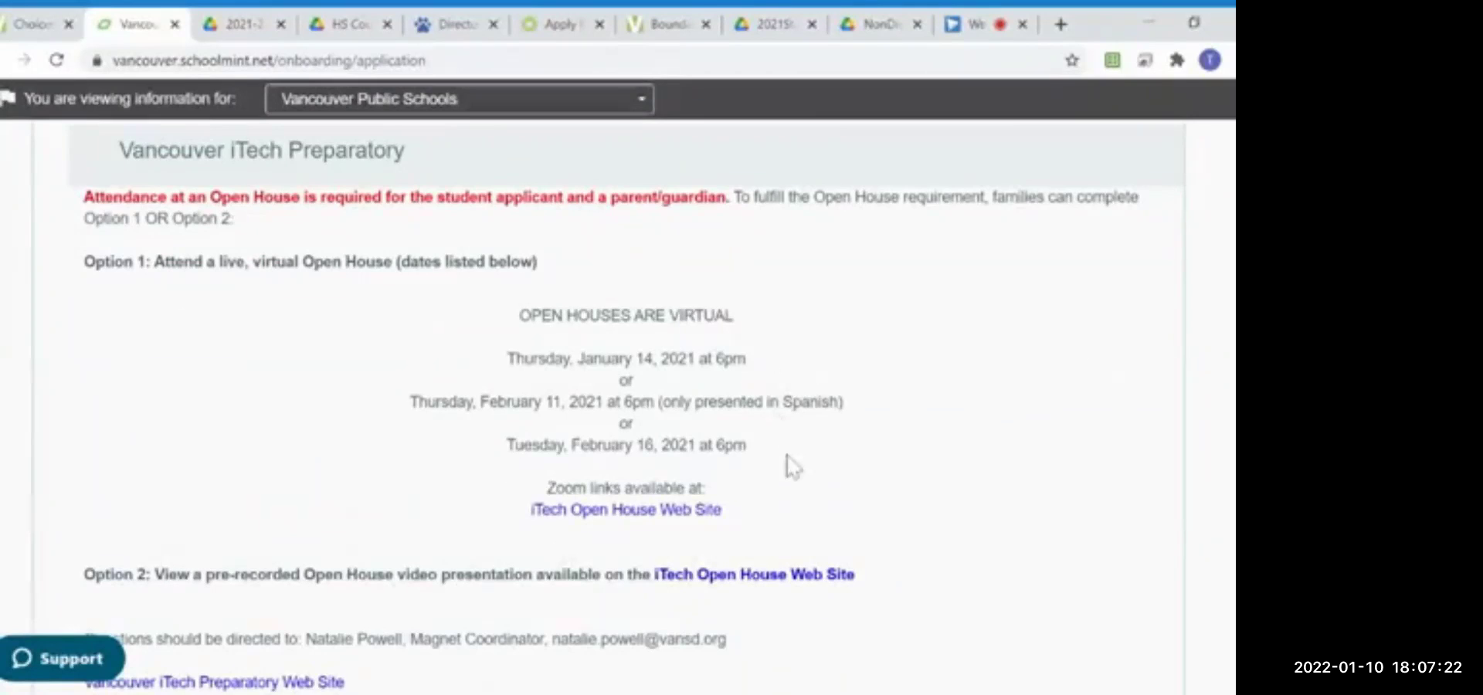
scroll(788, 463, "down", 1)
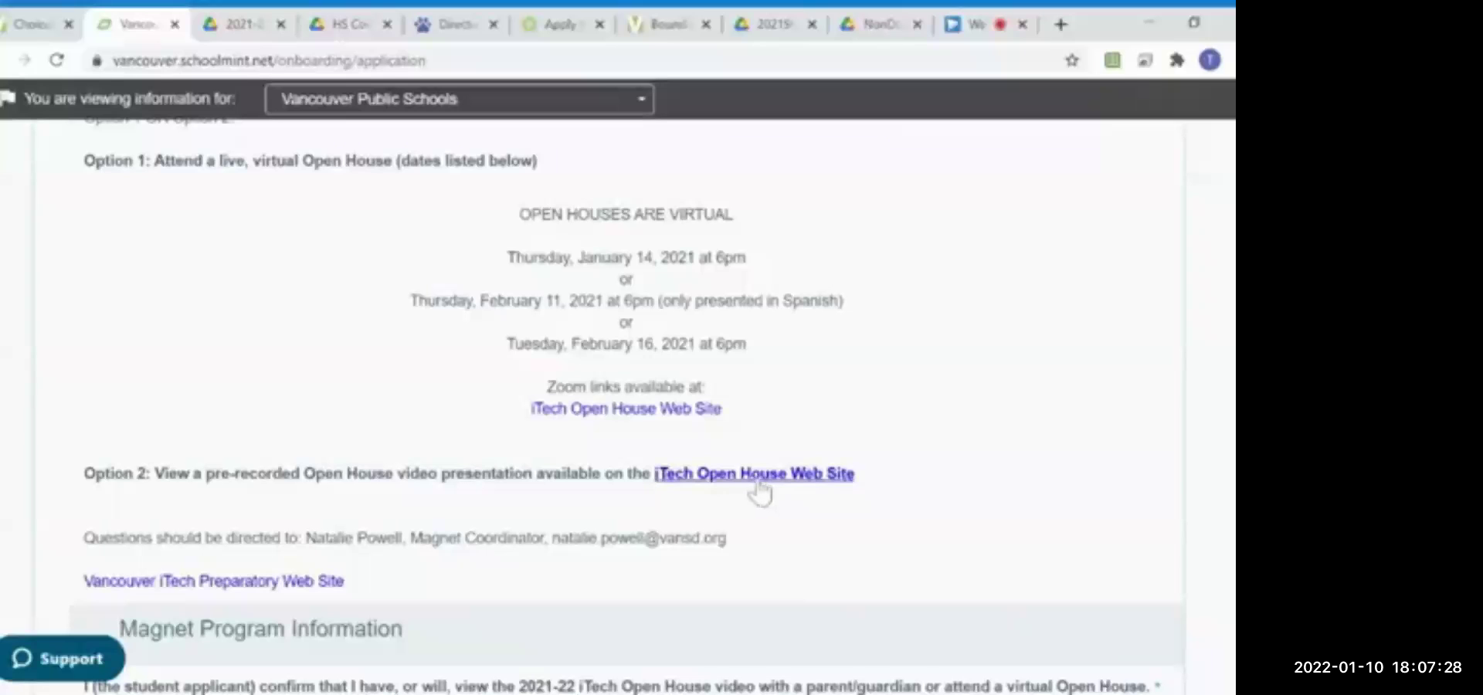
left_click(564, 24)
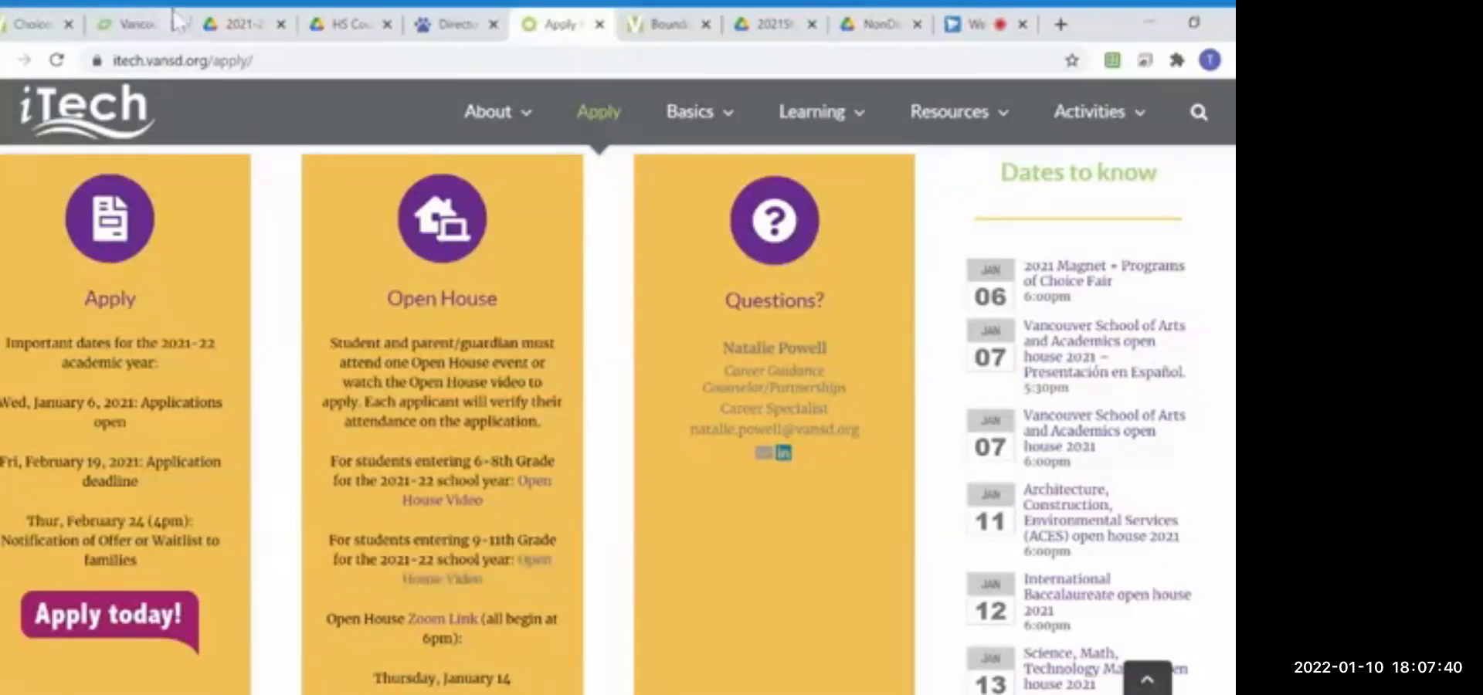
left_click(146, 24)
scroll(373, 383, "down", 5)
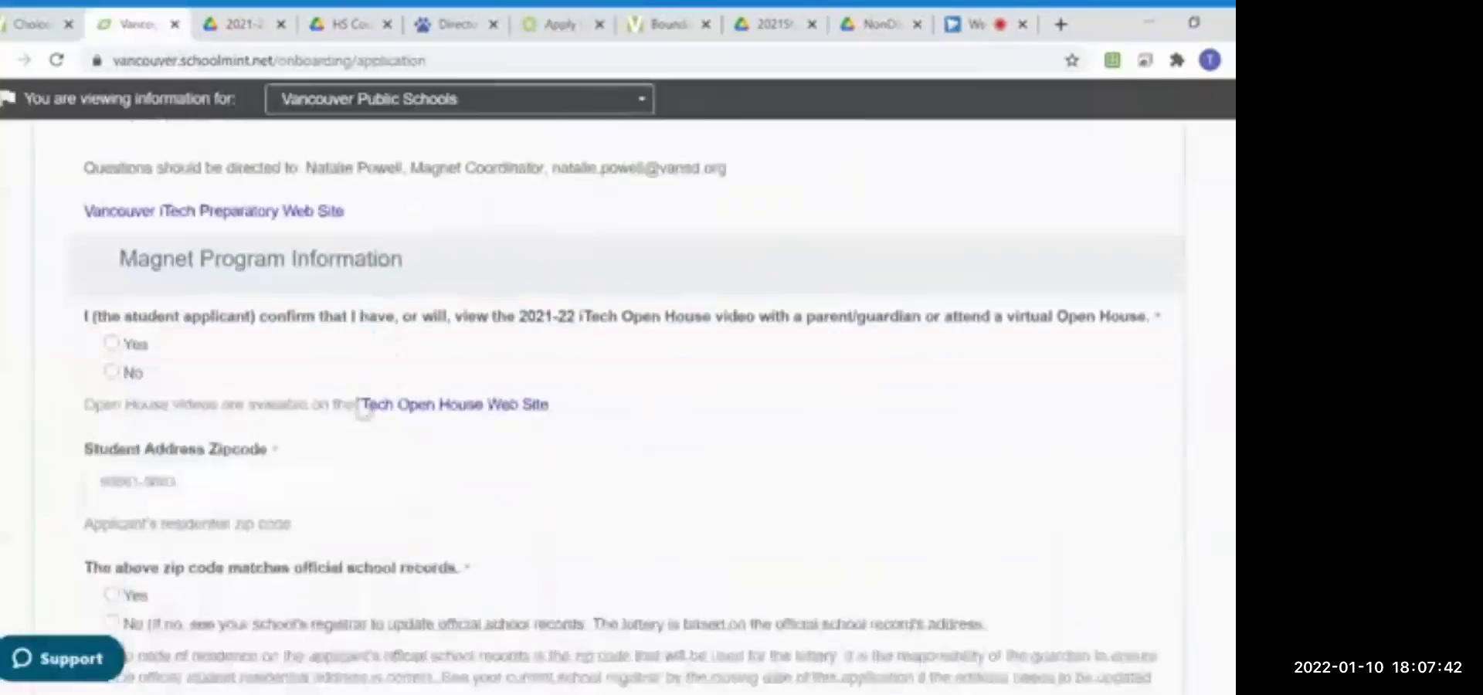
Step: Answer Yes to the Open House, zip code and mid-year transfer questions
left_click(112, 309)
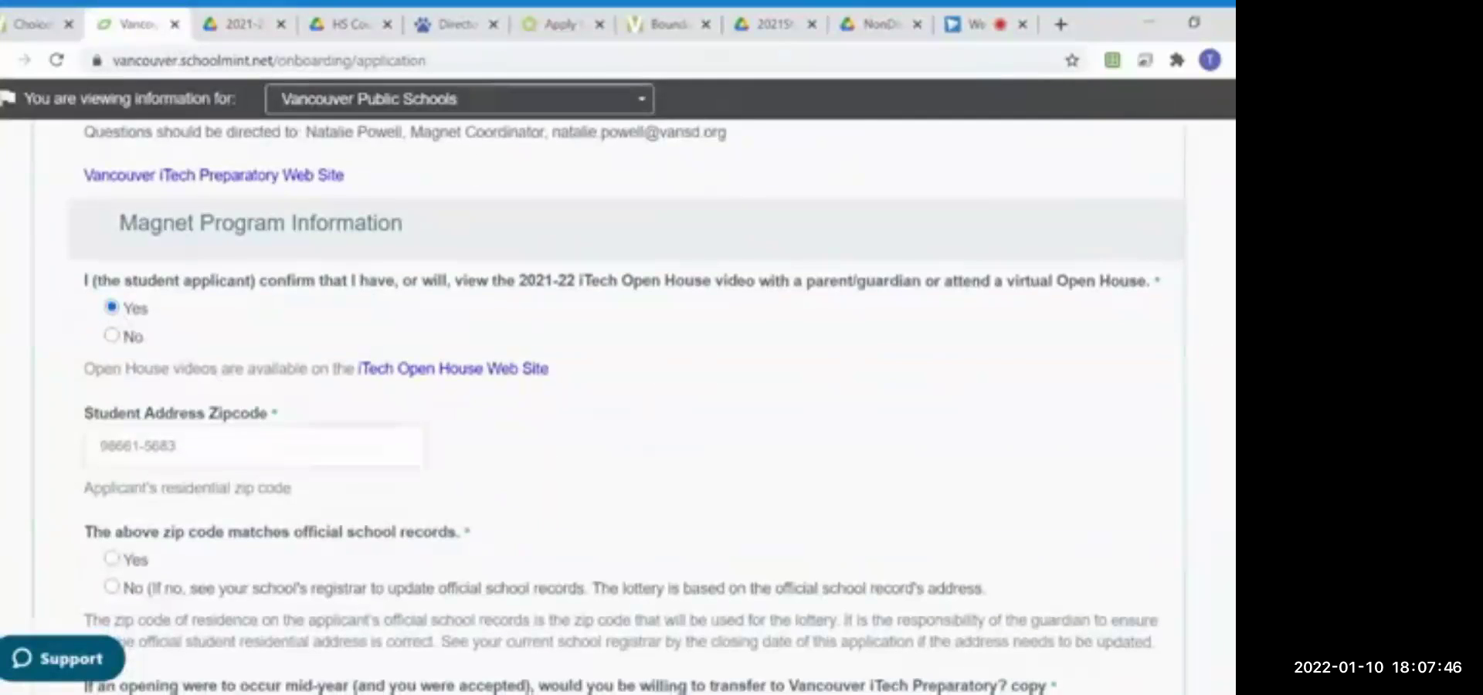
scroll(626, 406, "down", 1)
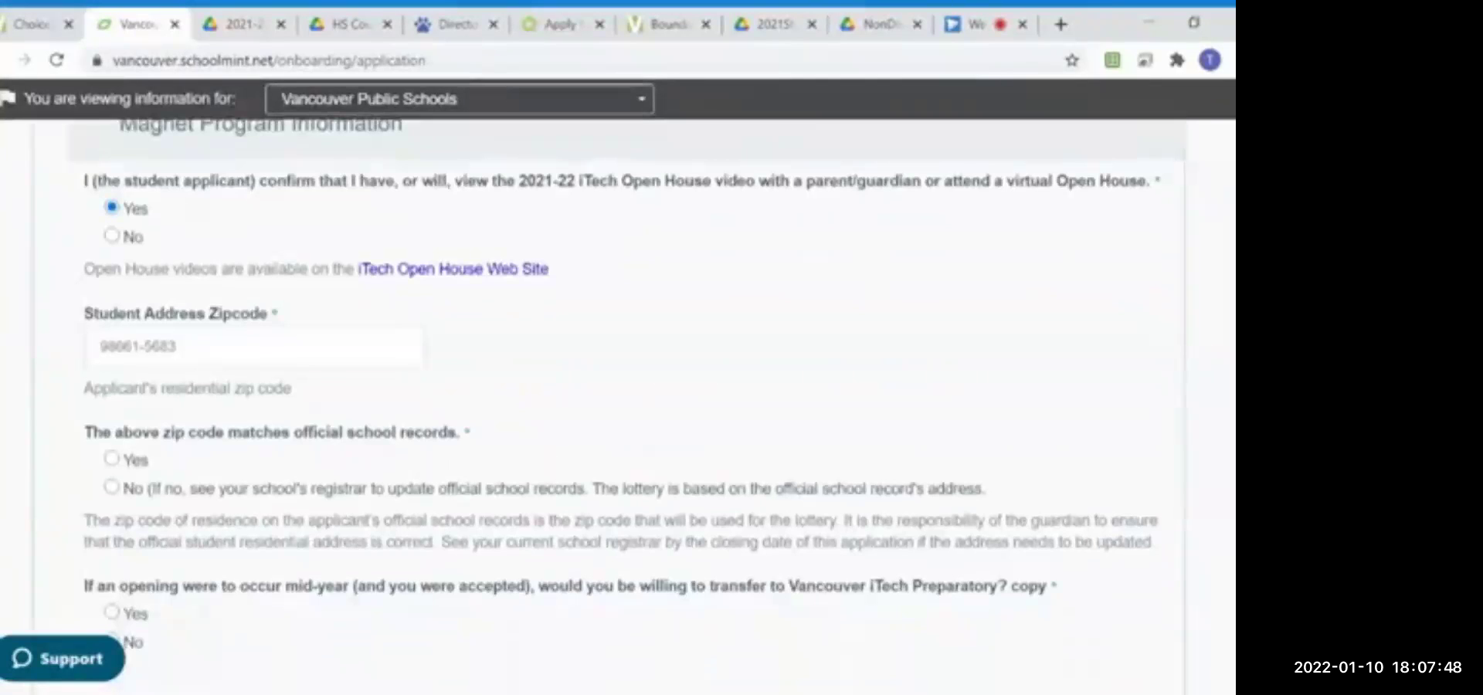
scroll(261, 360, "down", 1)
left_click(113, 359)
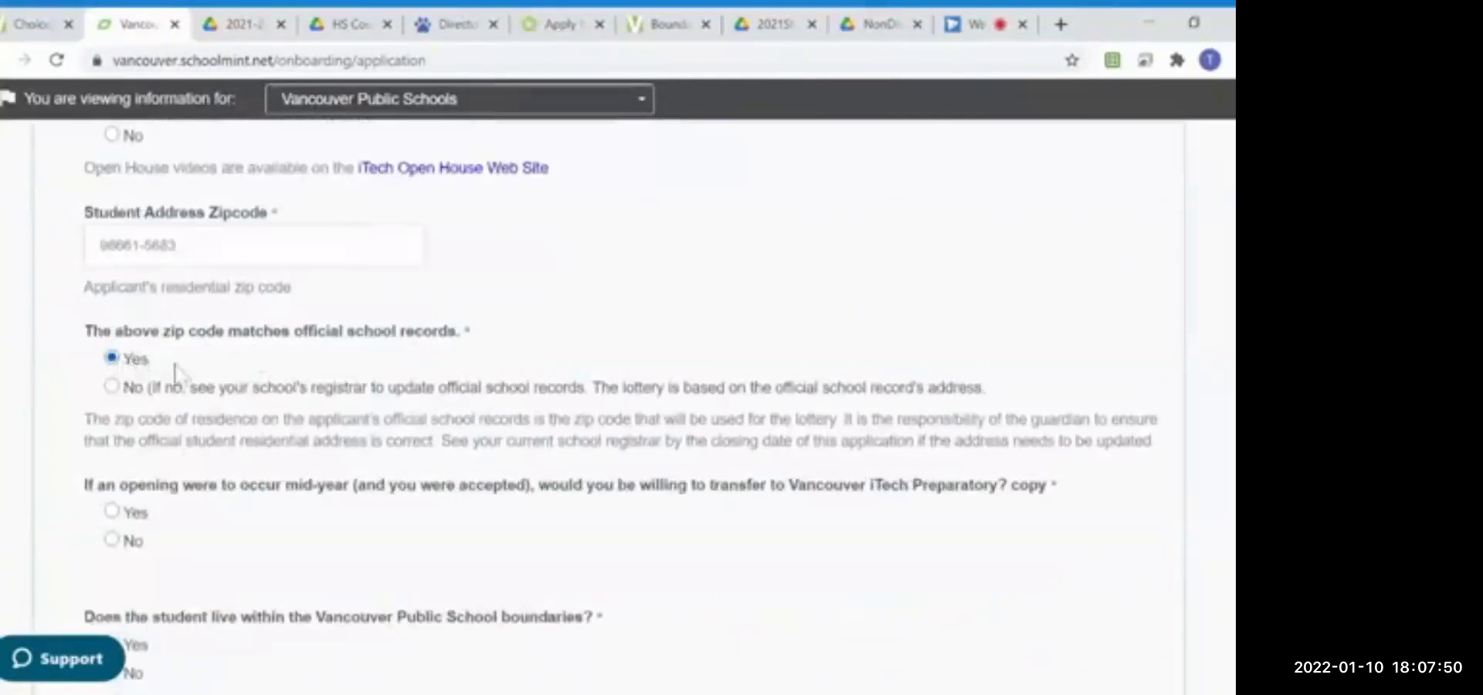
scroll(263, 309, "down", 2)
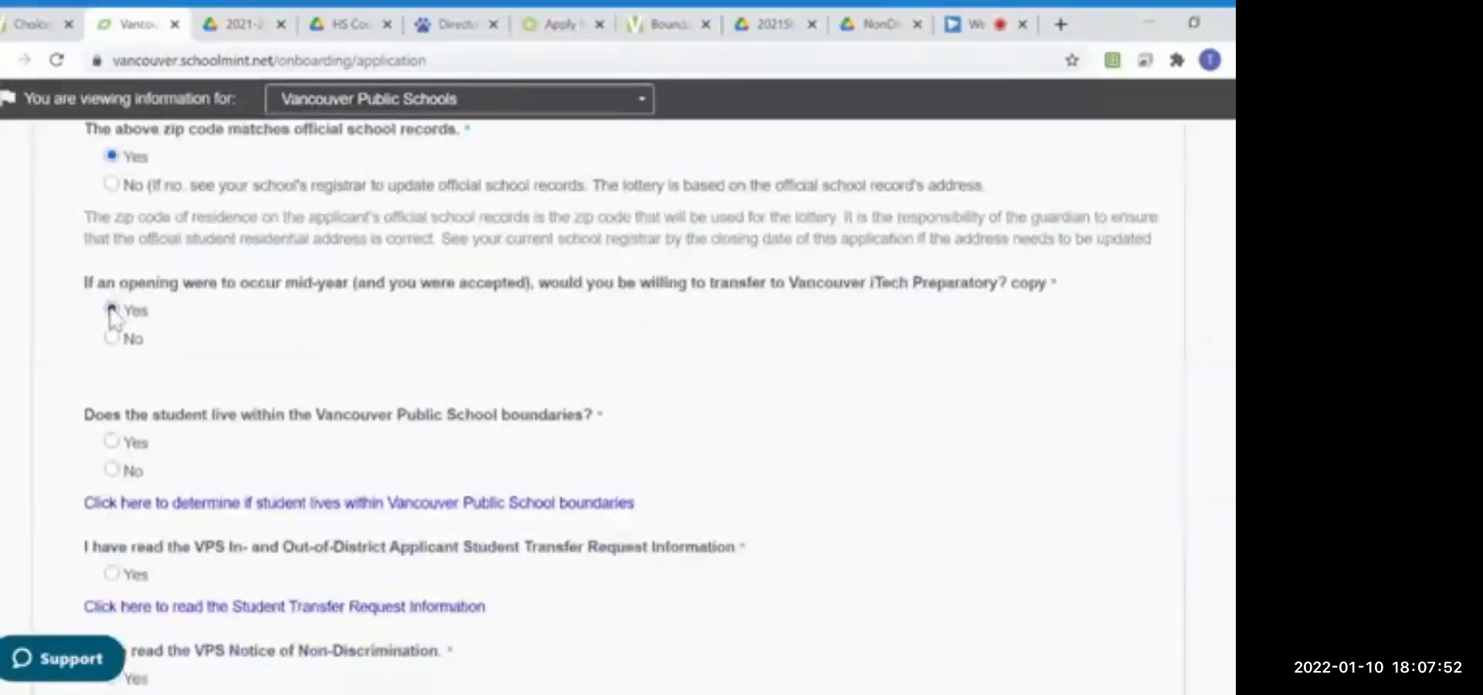
left_click(113, 311)
Step: Answer Yes to the boundaries, transfer information and non-discrimination questions, then go to the review page
scroll(115, 401, "down", 1)
left_click(112, 336)
scroll(123, 386, "down", 1)
left_click(113, 372)
scroll(116, 378, "down", 2)
left_click(113, 325)
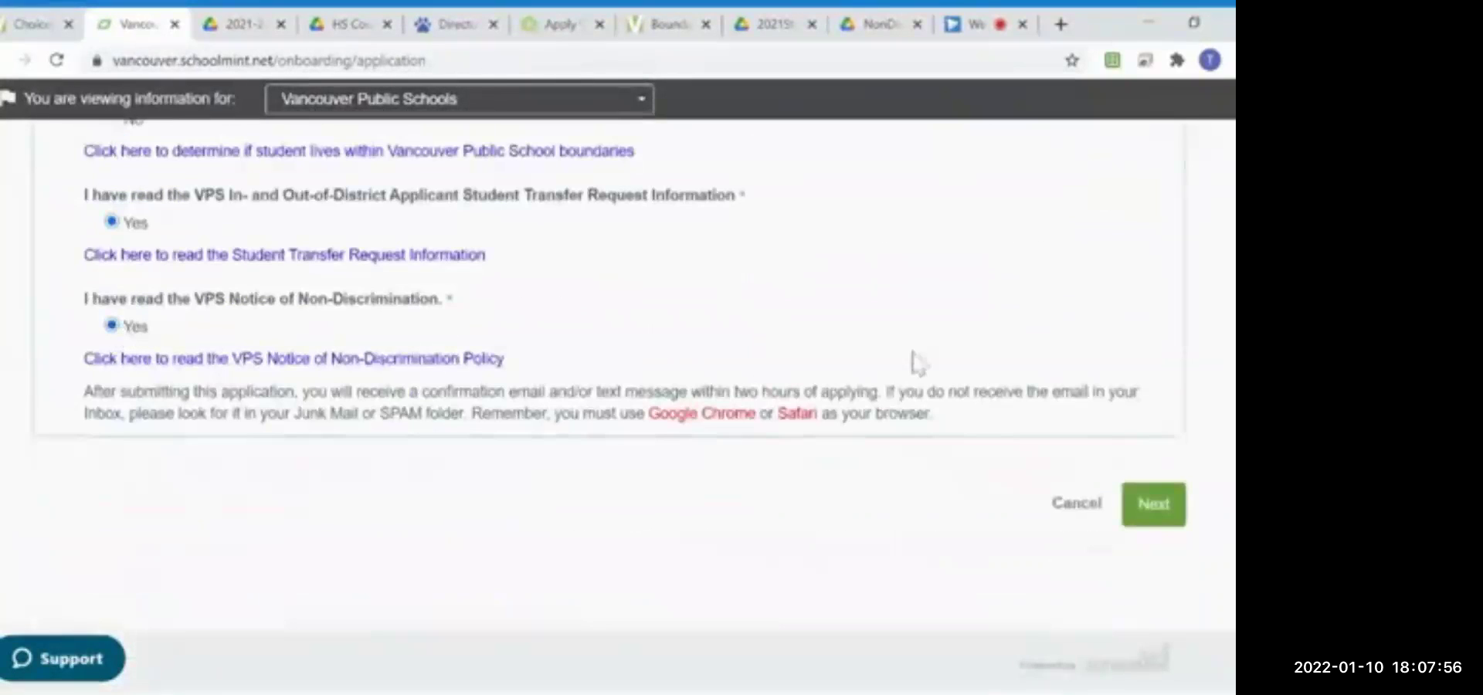
left_click(1143, 509)
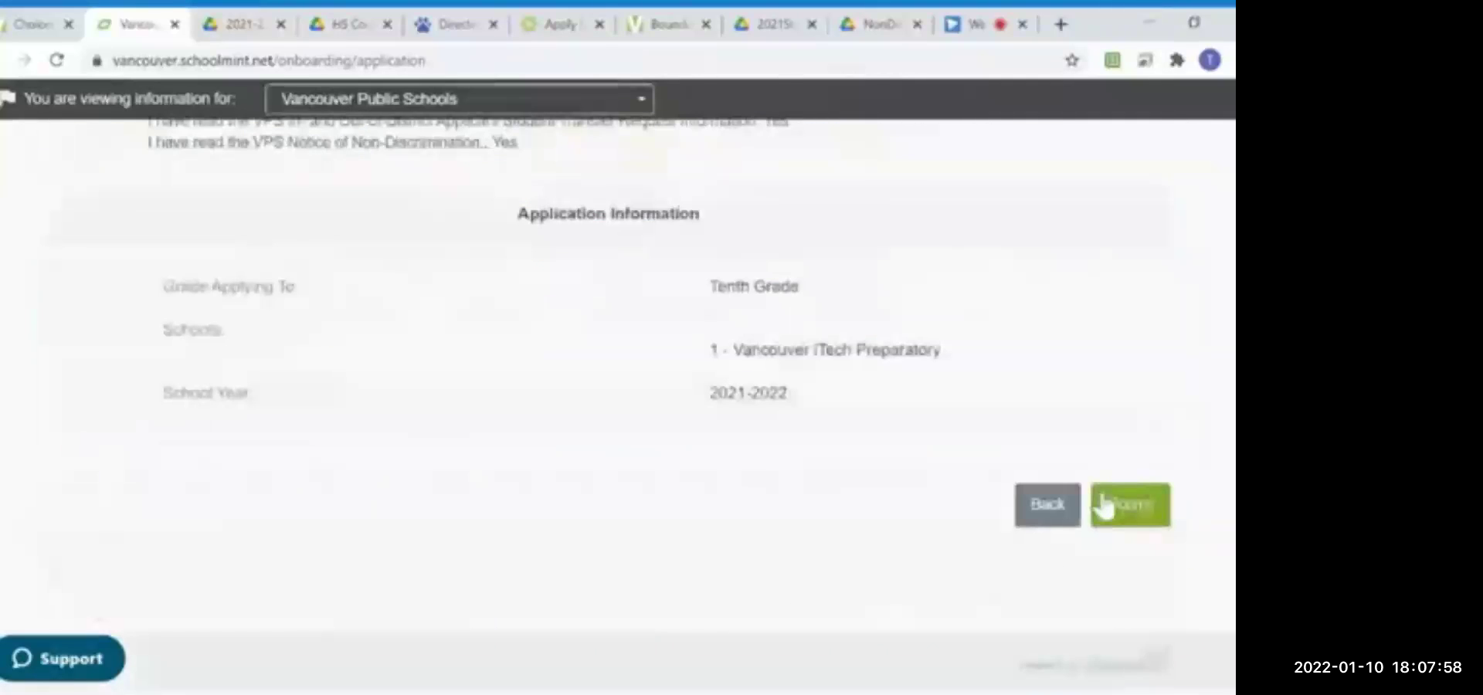
Step: Submit the Vancouver iTech Preparatory application from the review page and confirm it in the dialog
left_click(1142, 519)
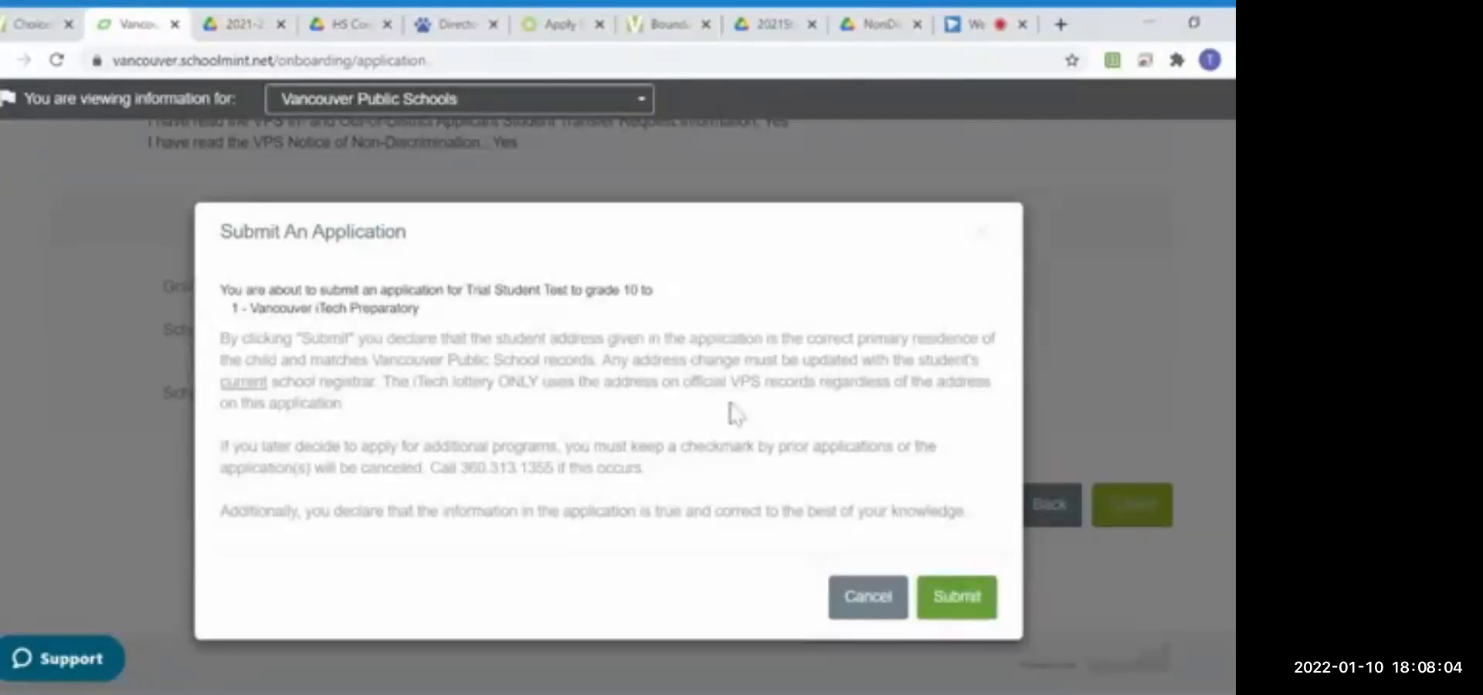
left_click(961, 601)
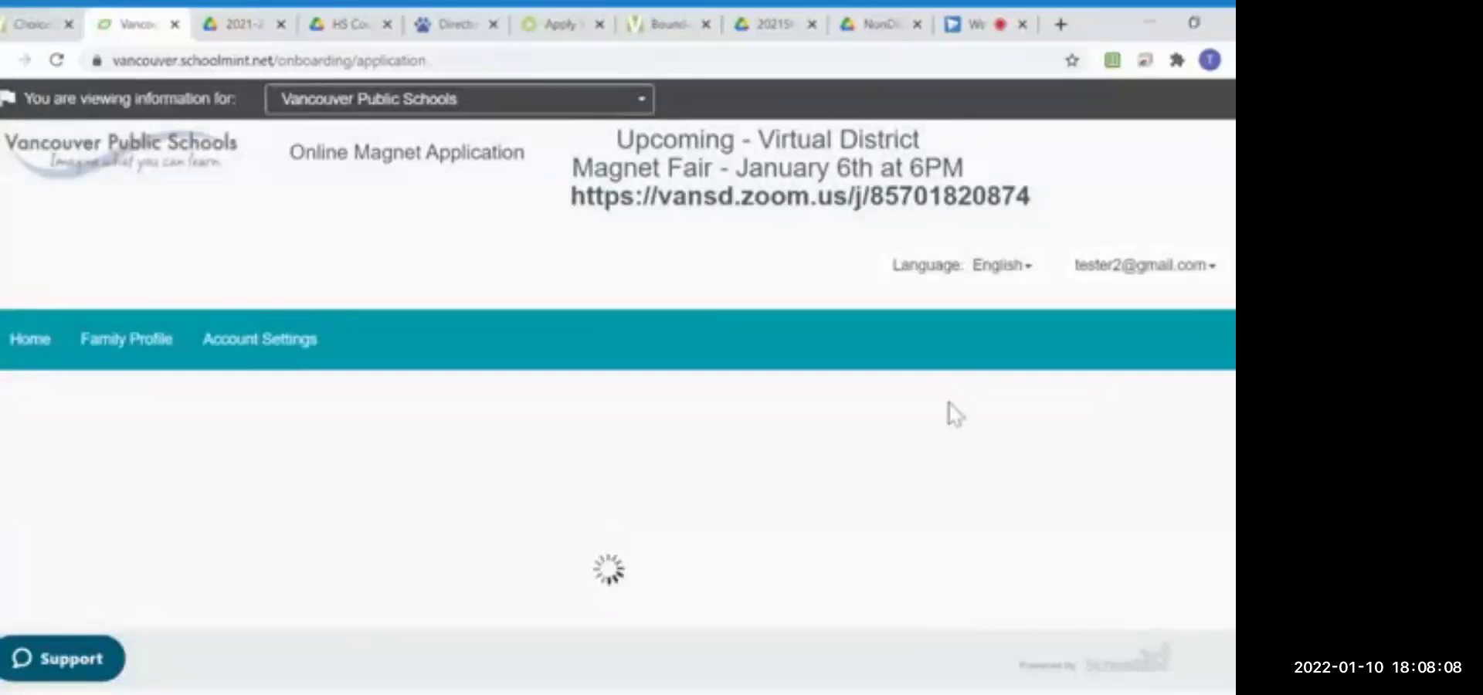
scroll(961, 417, "down", 3)
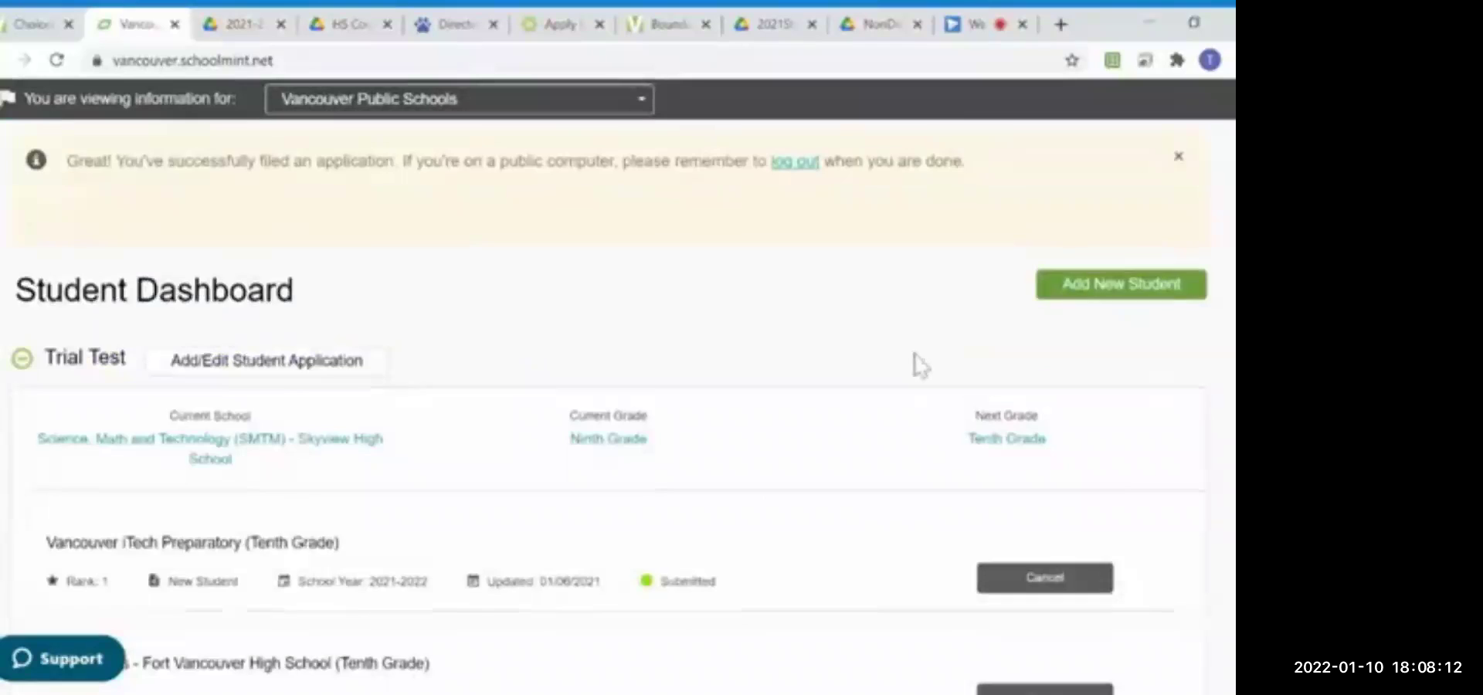
scroll(917, 360, "down", 3)
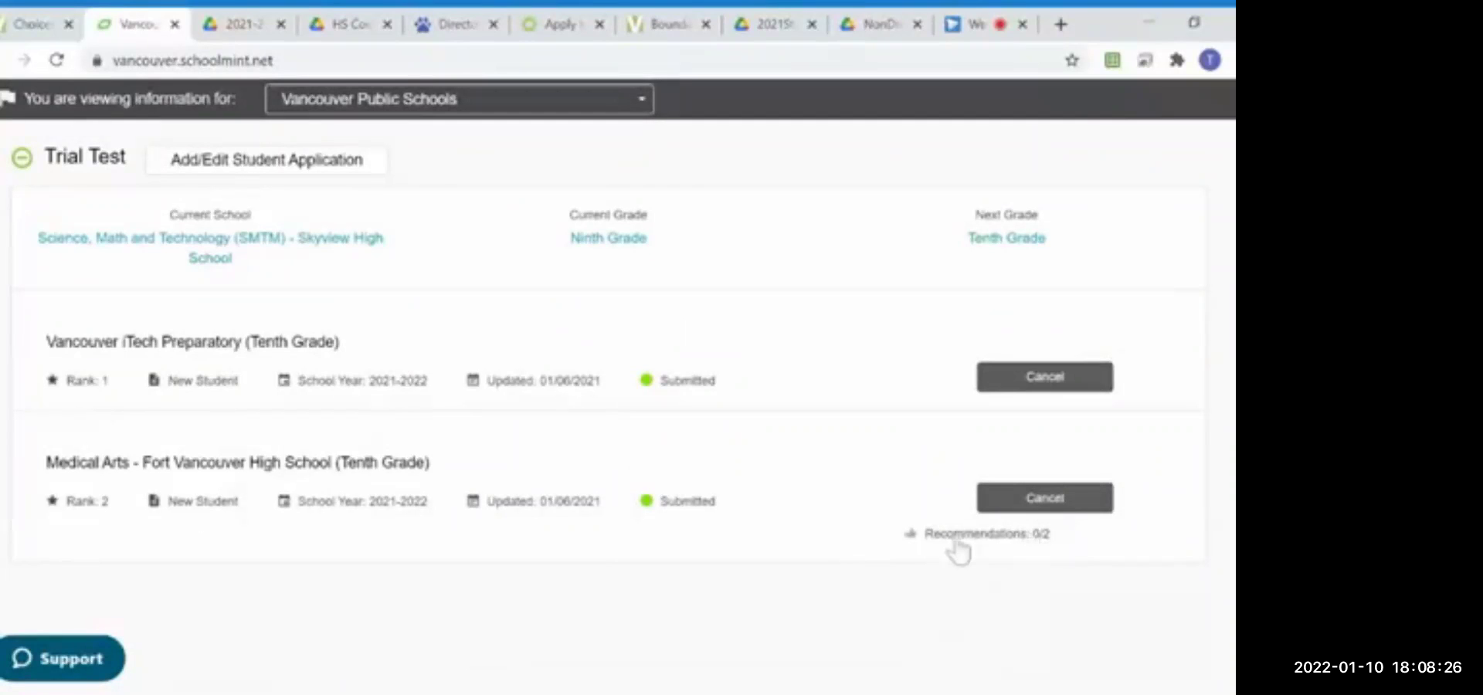
left_click(956, 538)
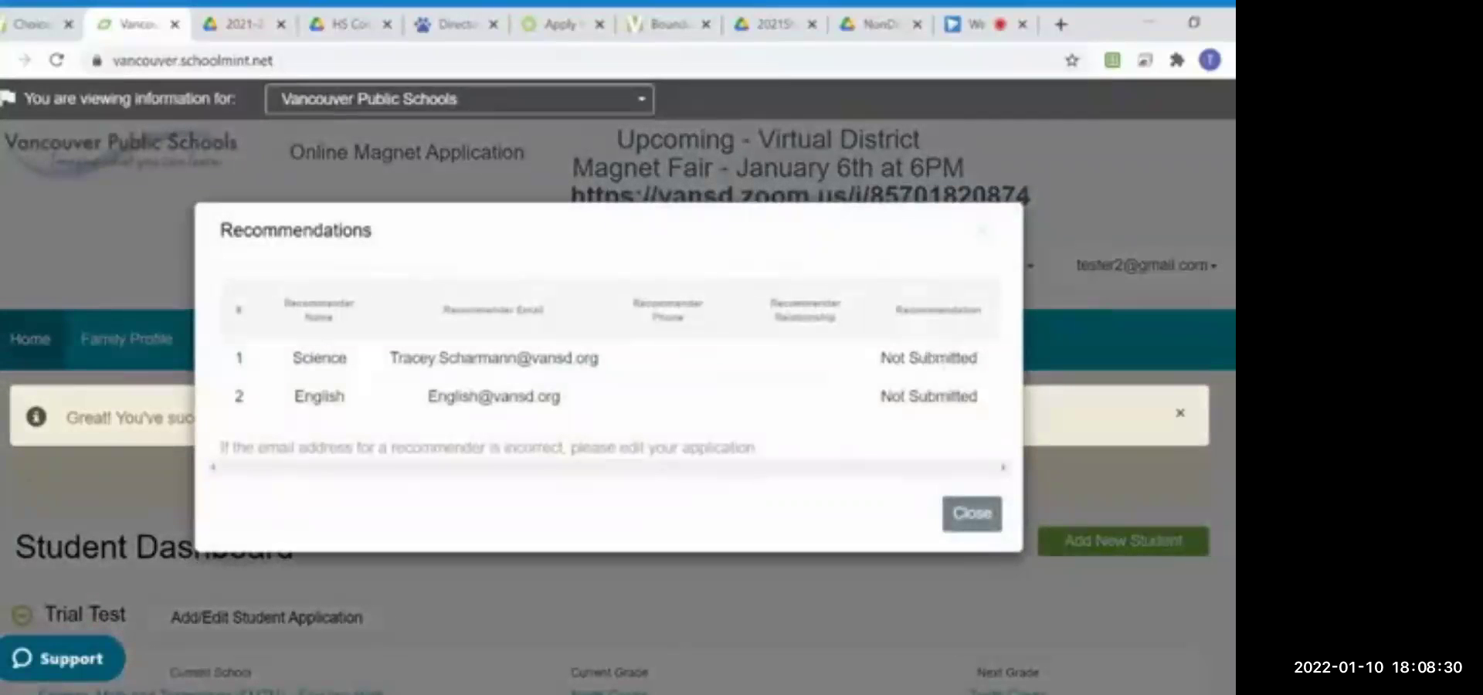
left_click(967, 516)
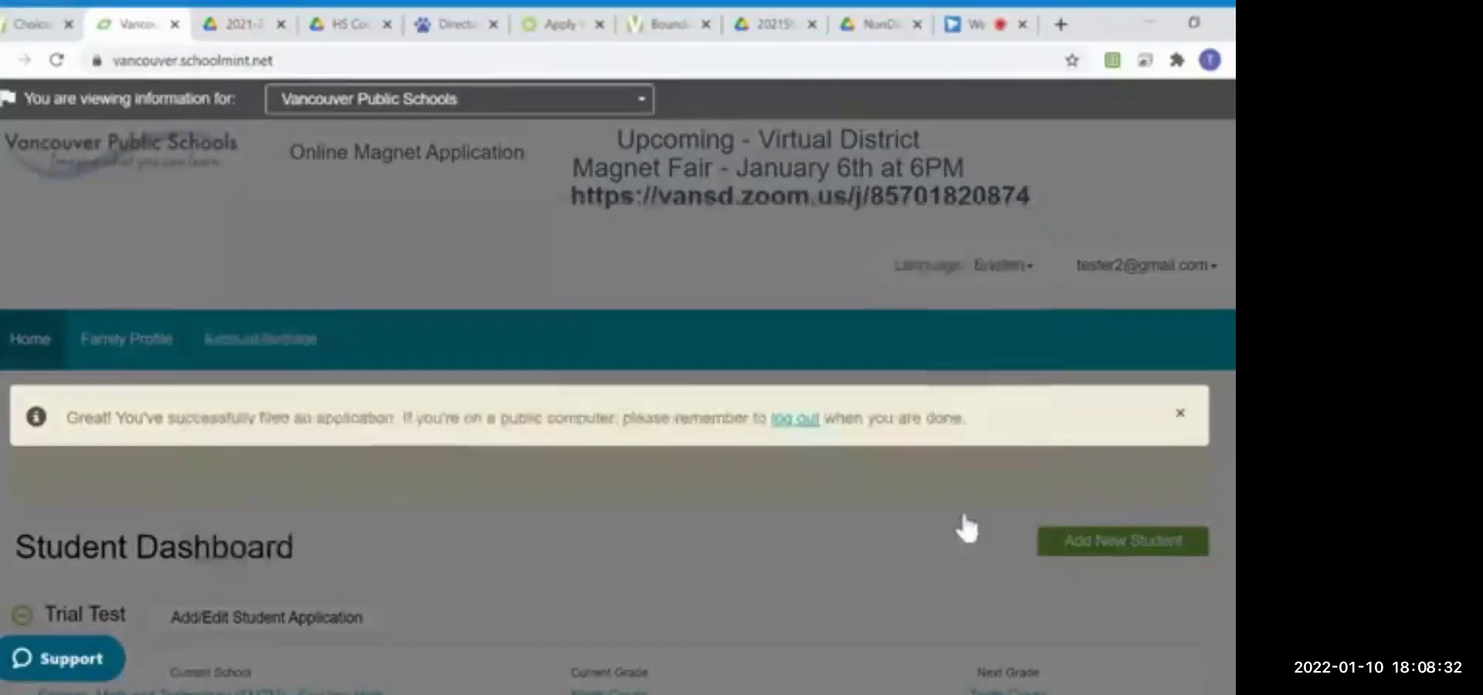
scroll(729, 517, "down", 5)
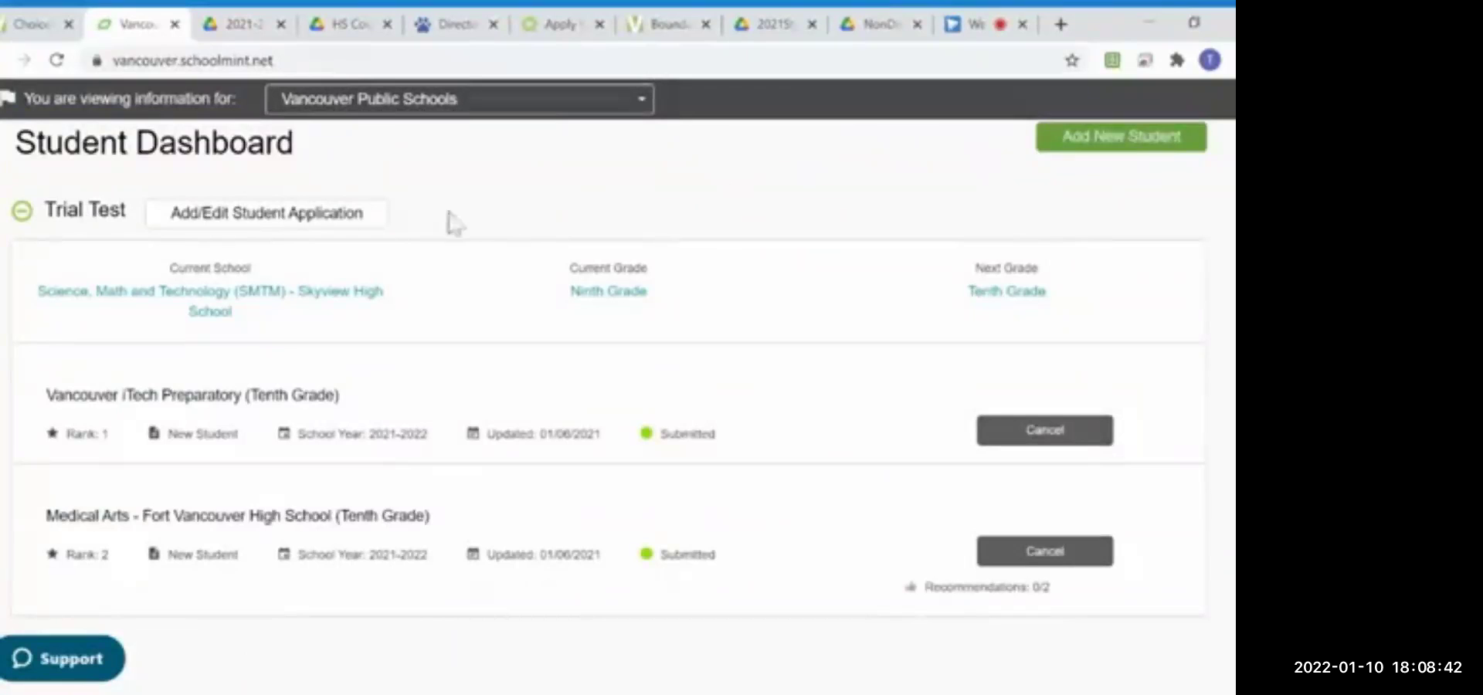
left_click(269, 213)
Step: Continue past the student and grade details of the application
scroll(415, 311, "down", 4)
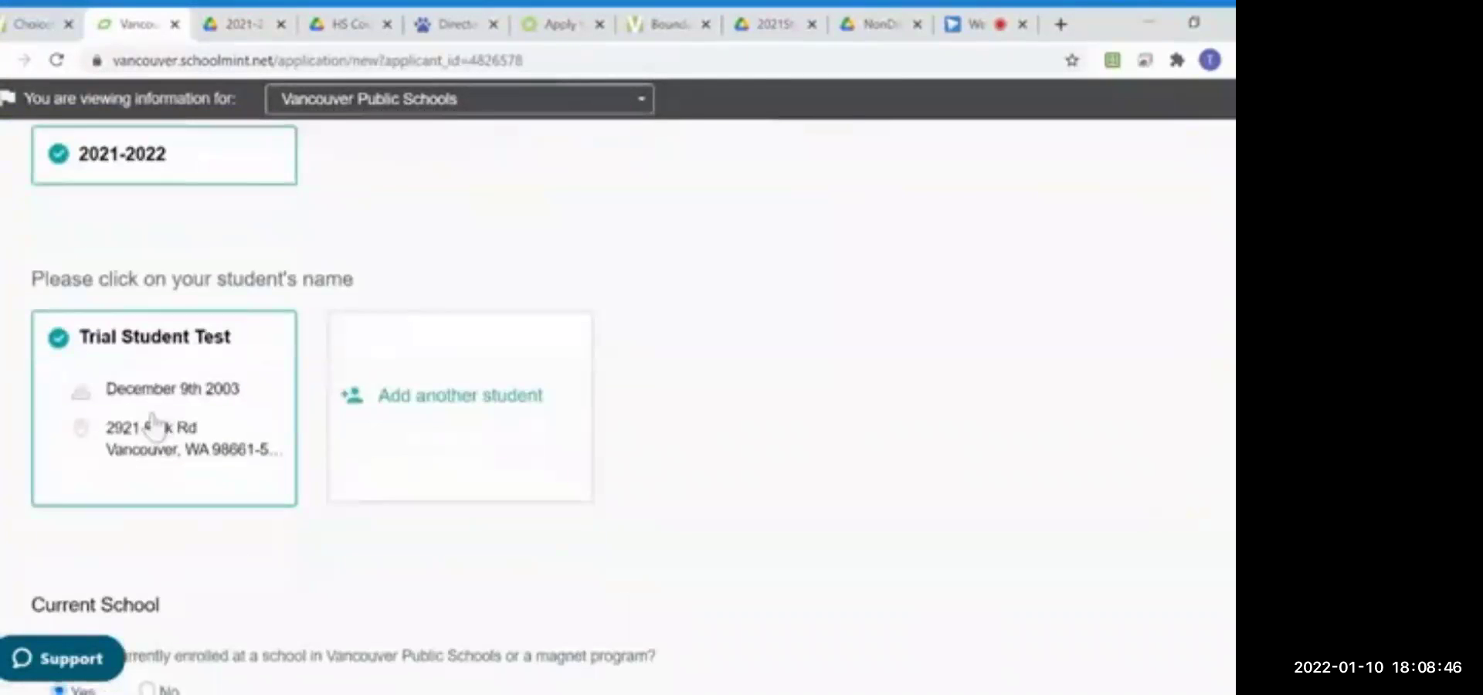
scroll(150, 425, "down", 1)
scroll(189, 403, "down", 4)
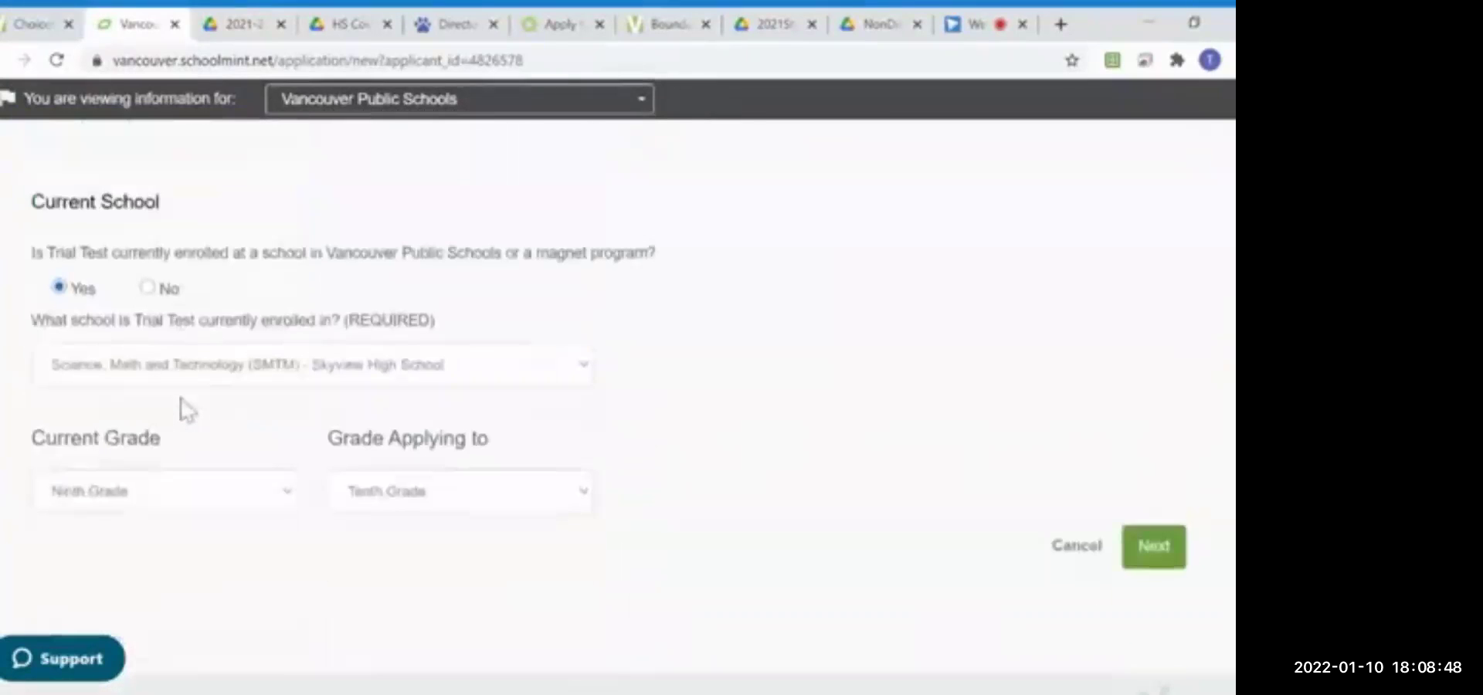
left_click(1154, 557)
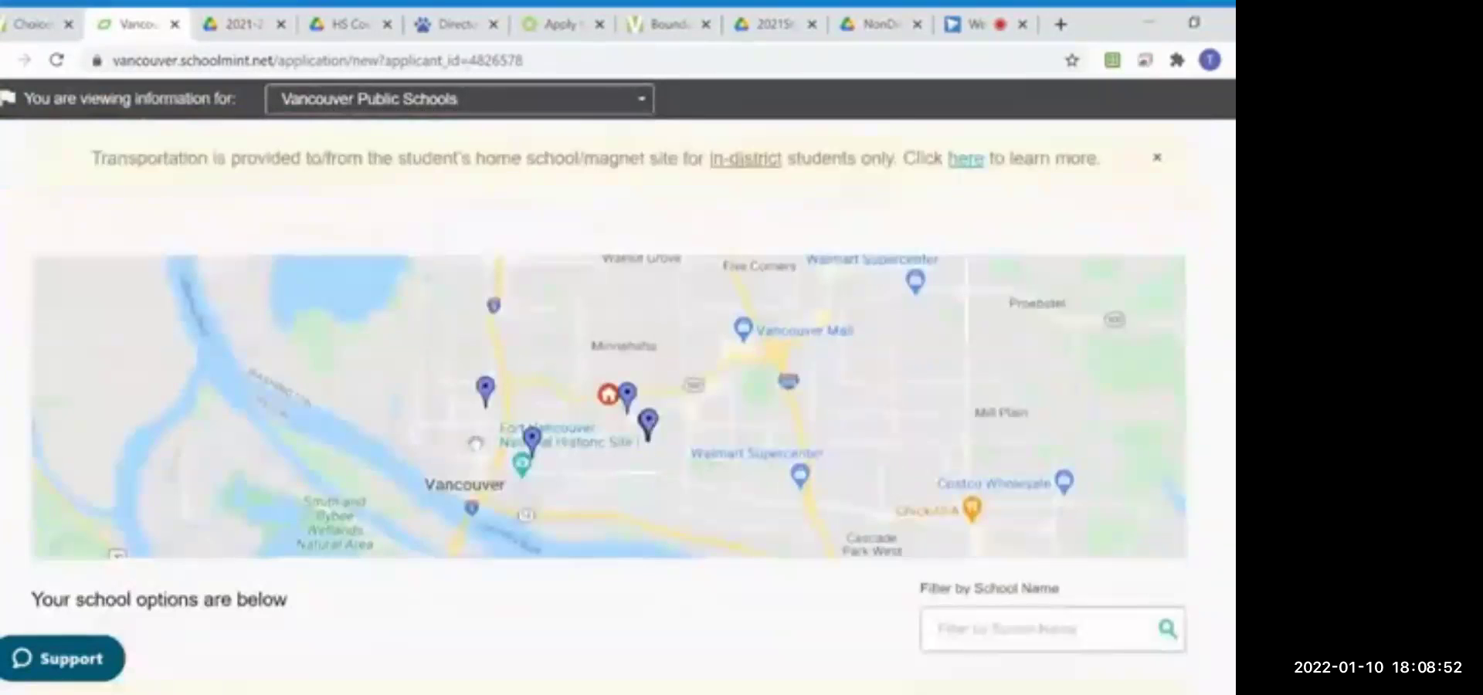
Step: Check Welding Fabrication Technology at Fort Vancouver High and continue with the updated choices
scroll(477, 448, "down", 8)
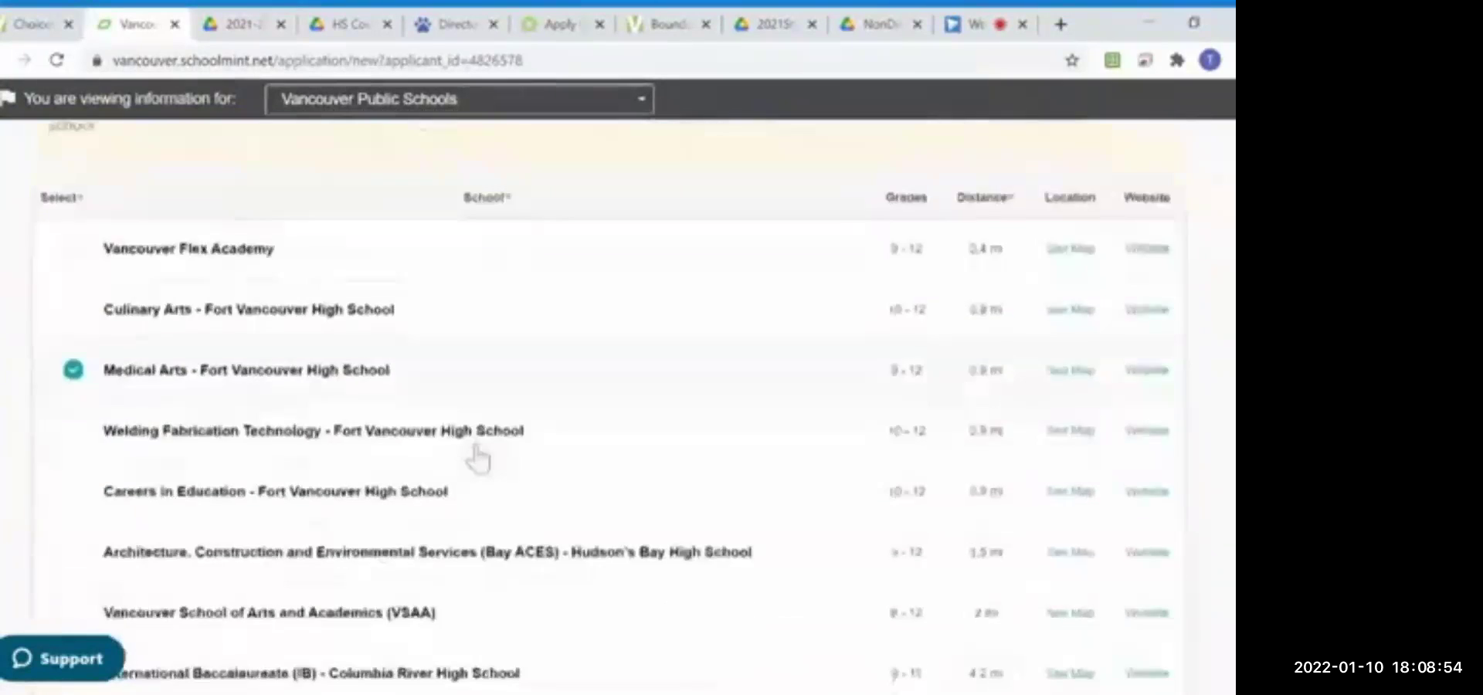
scroll(479, 459, "down", 1)
scroll(480, 454, "down", 1)
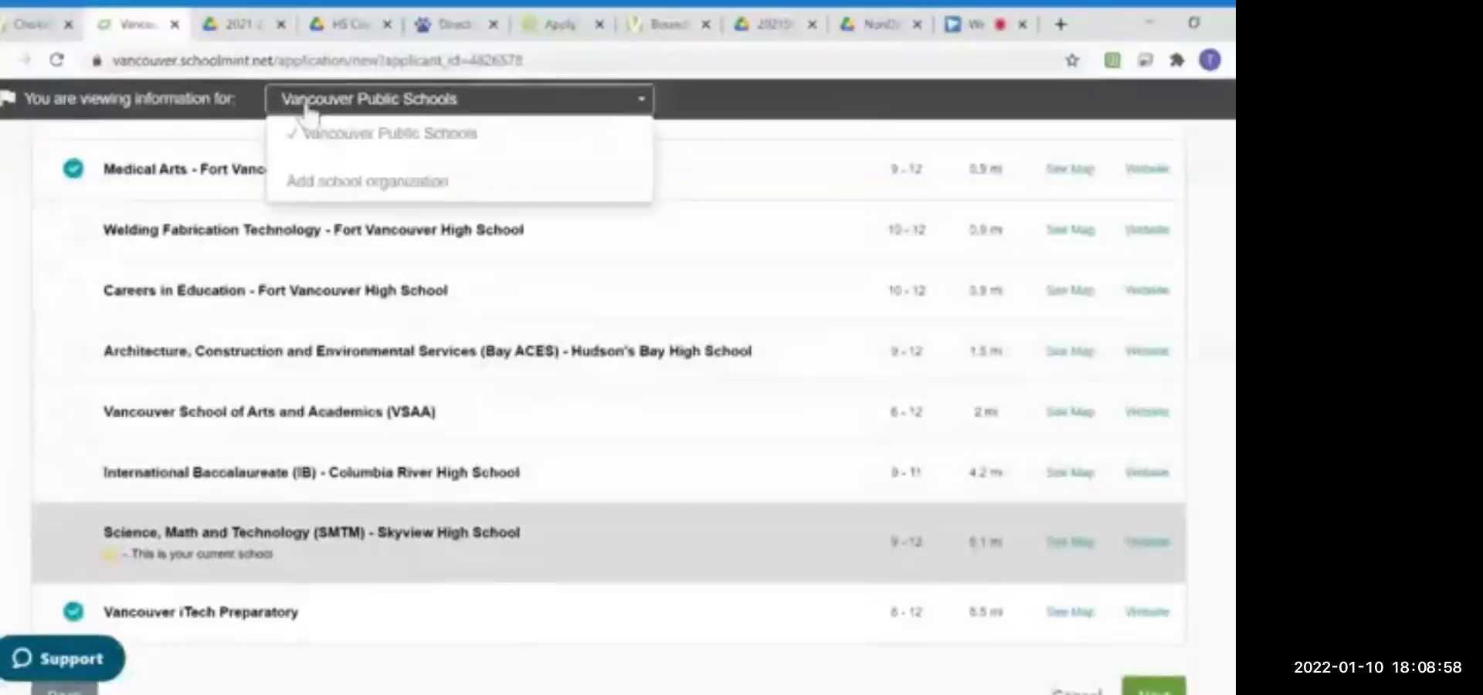
left_click(75, 241)
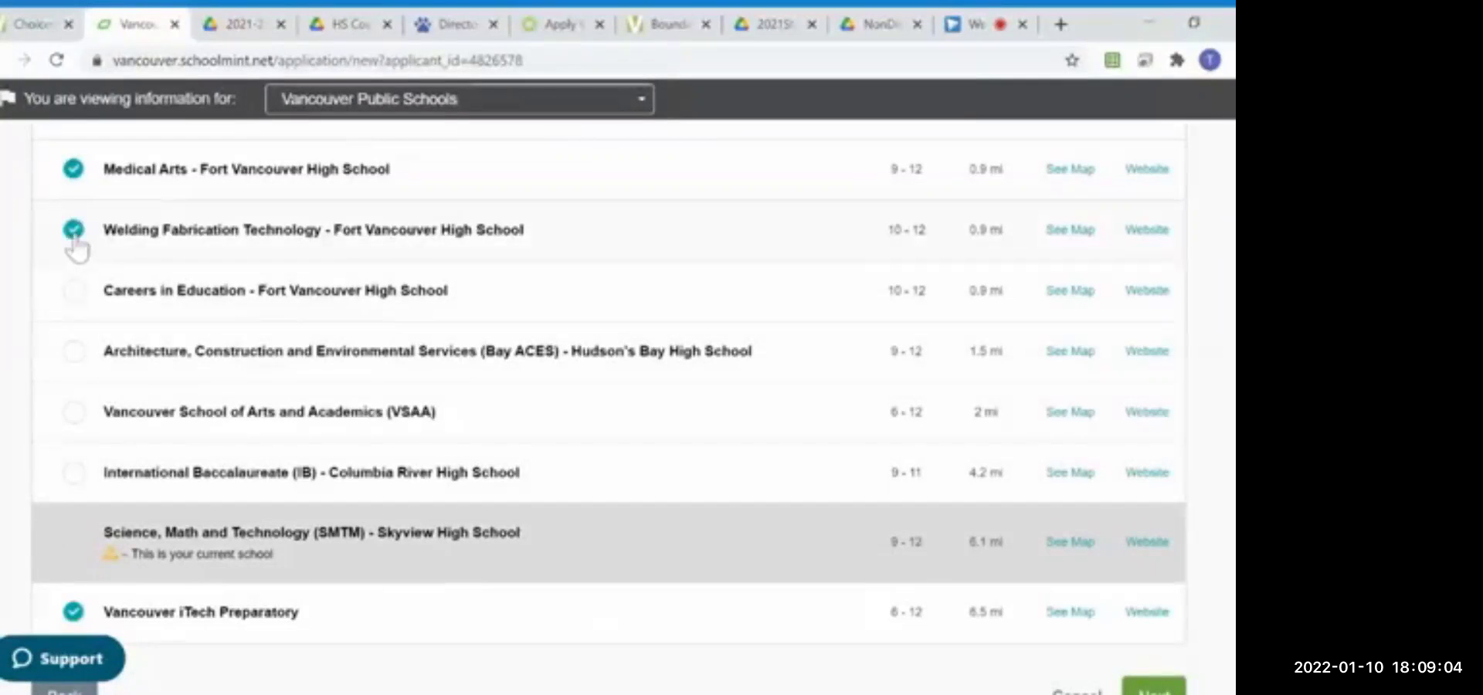
scroll(582, 357, "down", 3)
left_click(1169, 520)
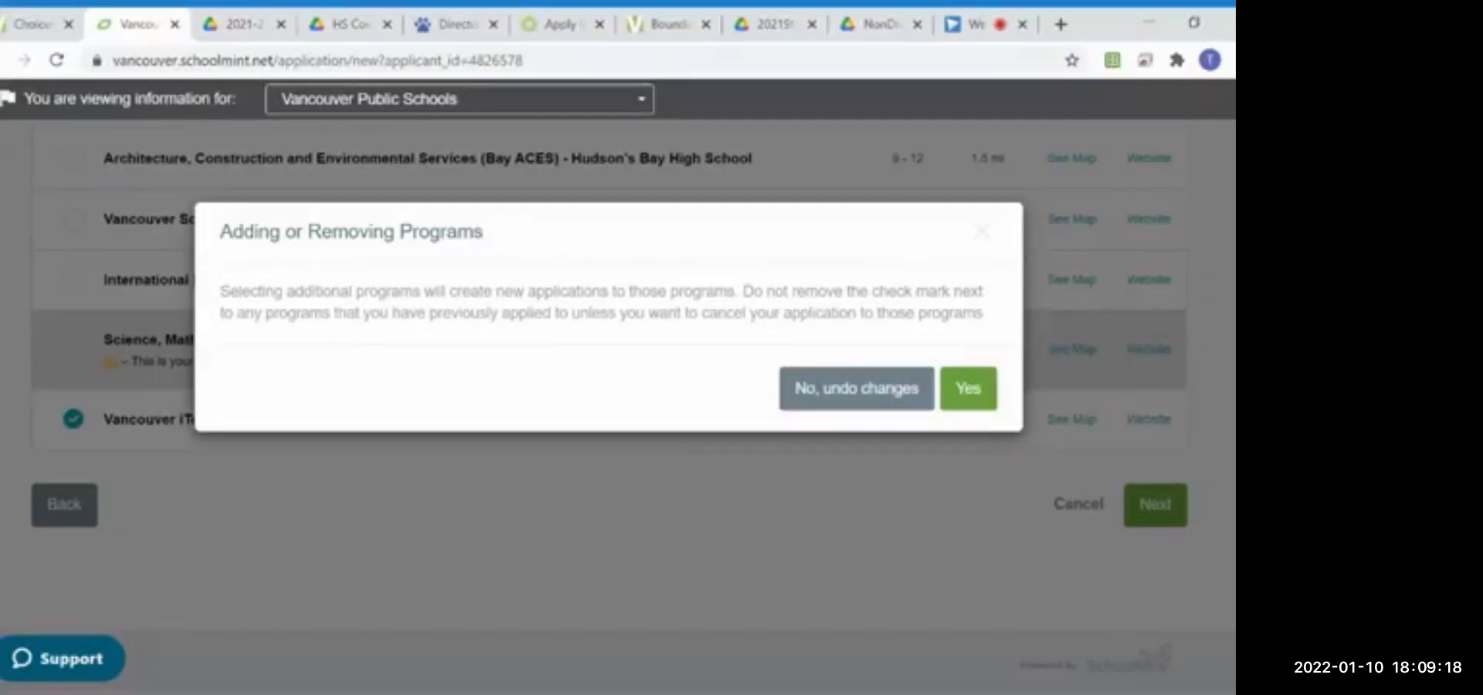
Step: Accept adding the Welding Fabrication Technology program and continue past the Multiple Application Forms notice
left_click(969, 397)
left_click(977, 398)
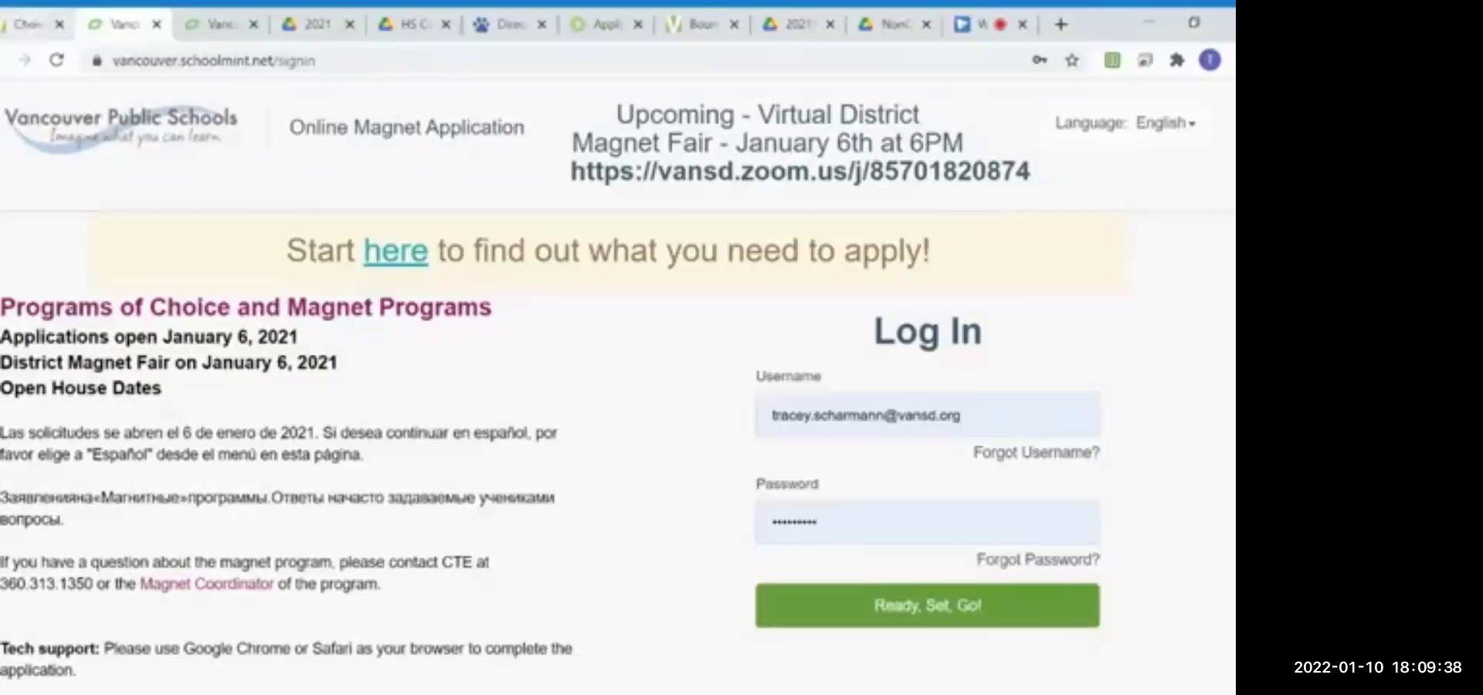
Step: From the vansd.org Choices page, use Apply Now and go to the Sign In page
left_click(27, 25)
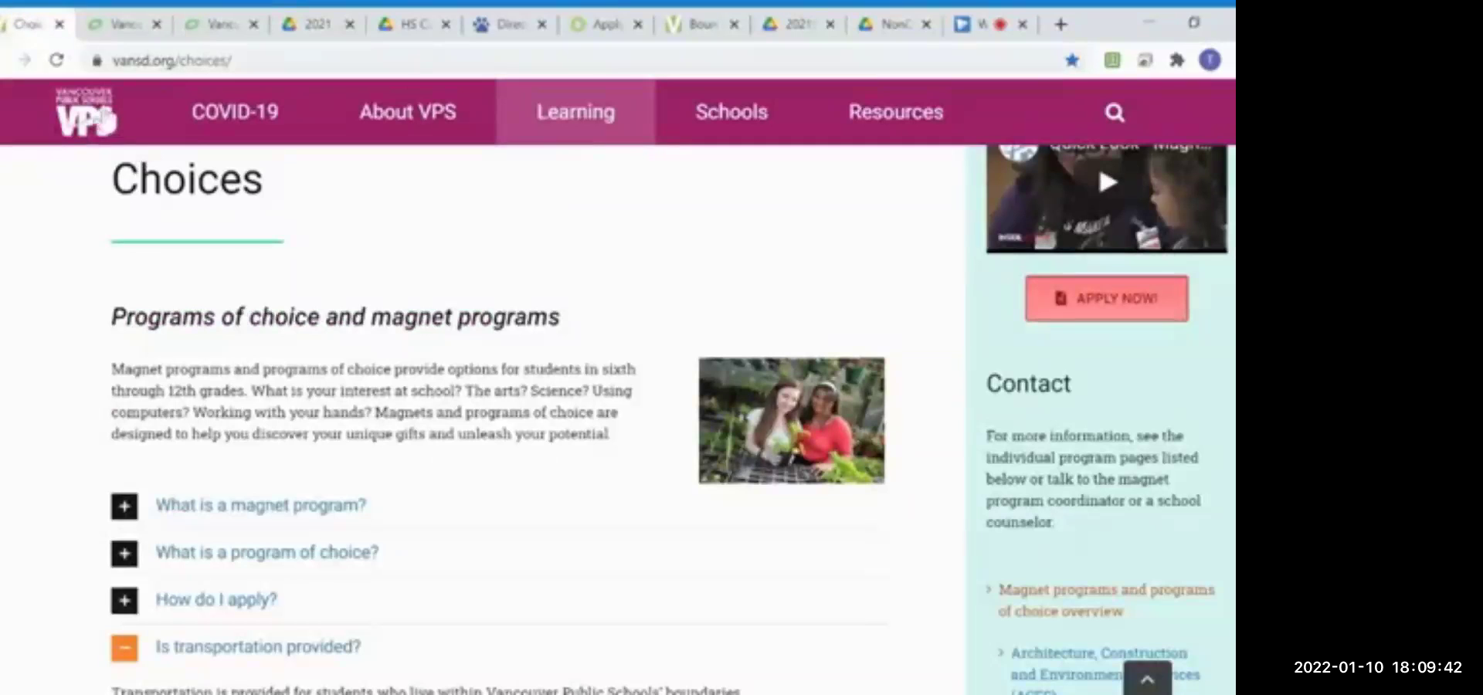
mouse_move(246, 89)
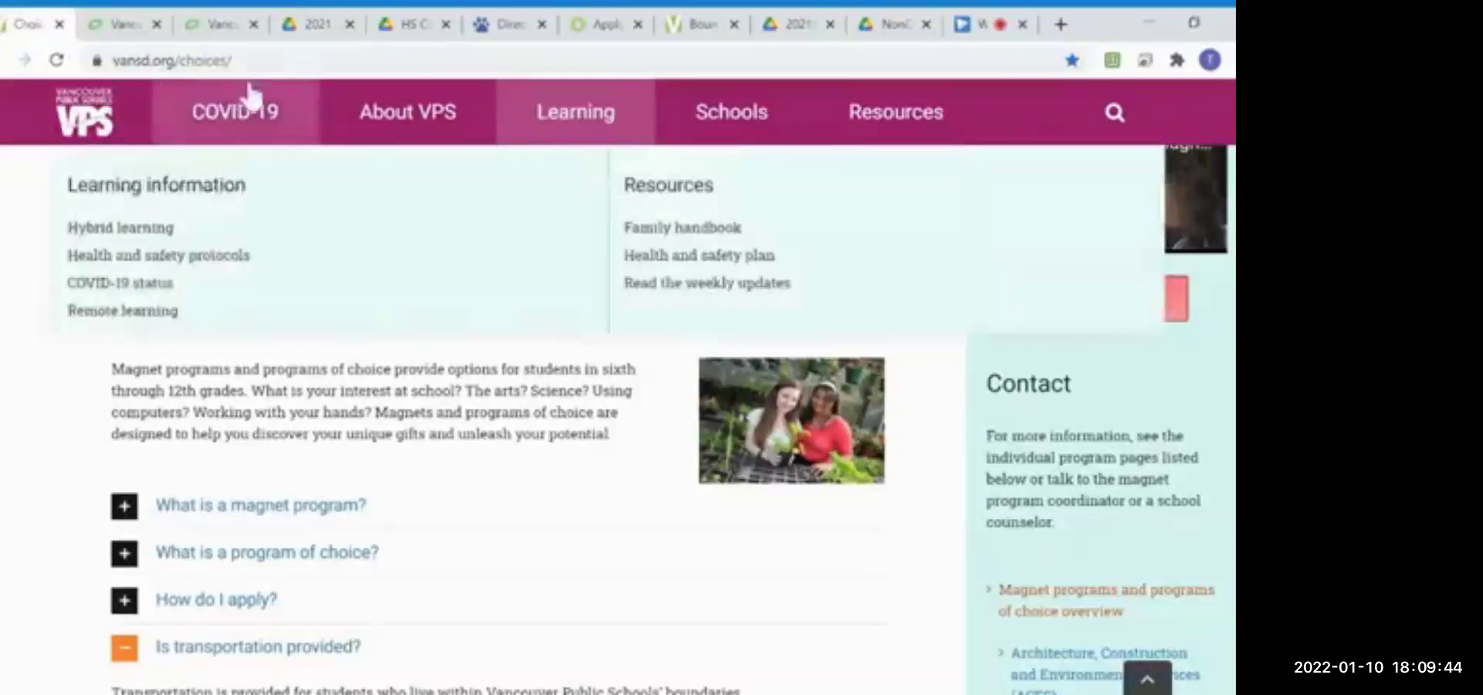
left_click(1132, 312)
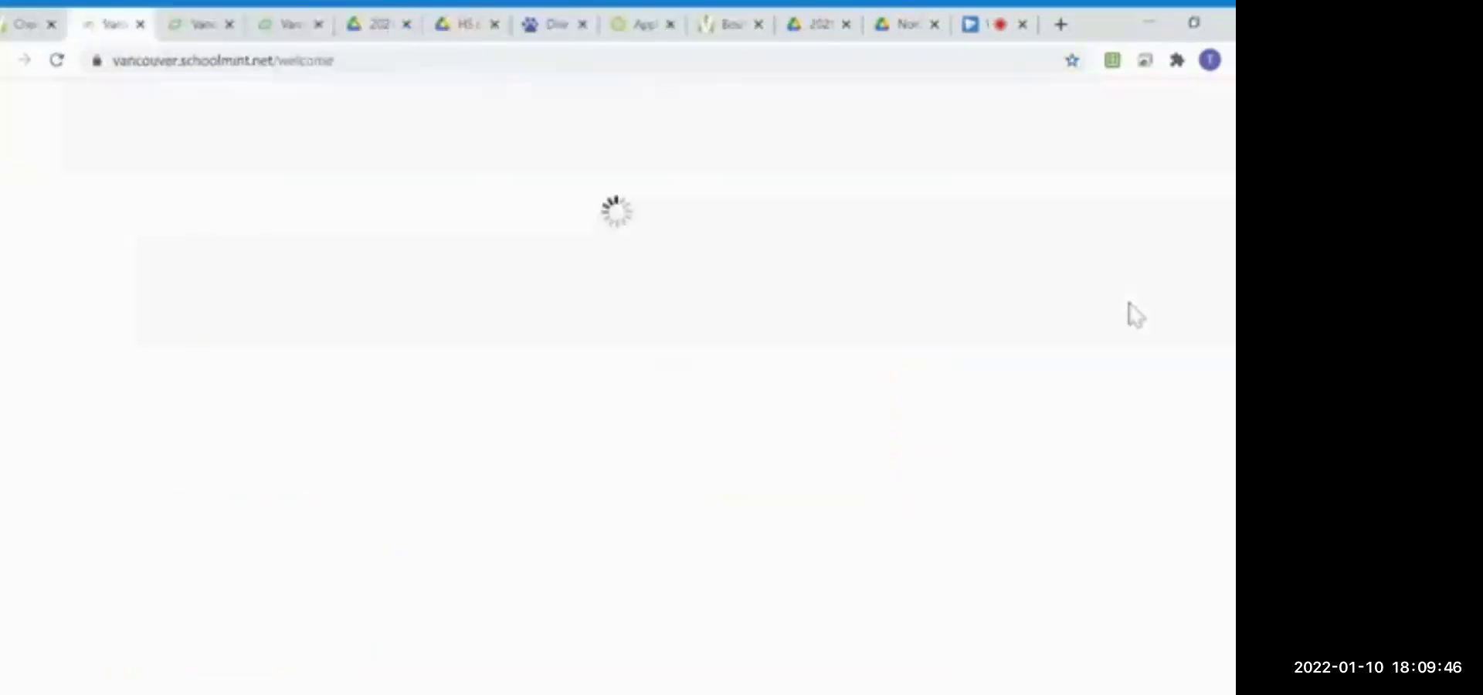
scroll(1137, 382, "down", 5)
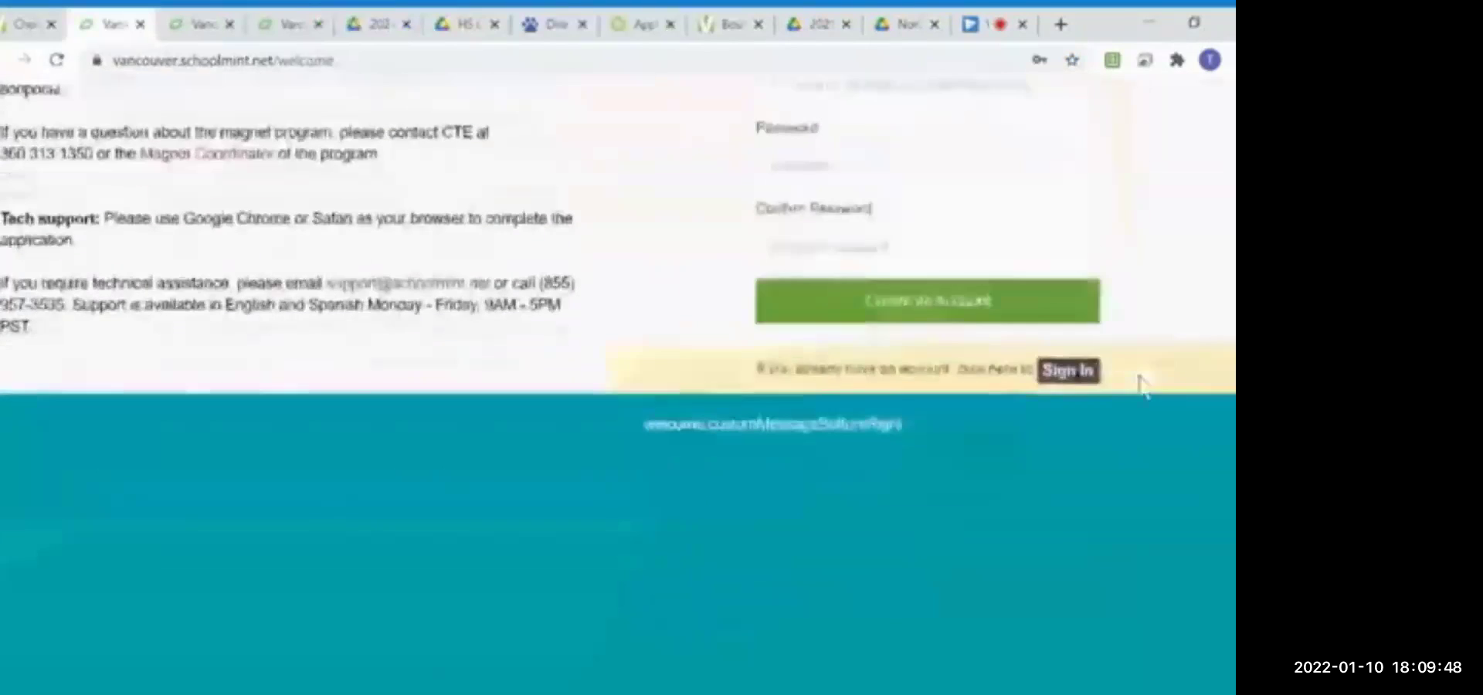
left_click(1067, 373)
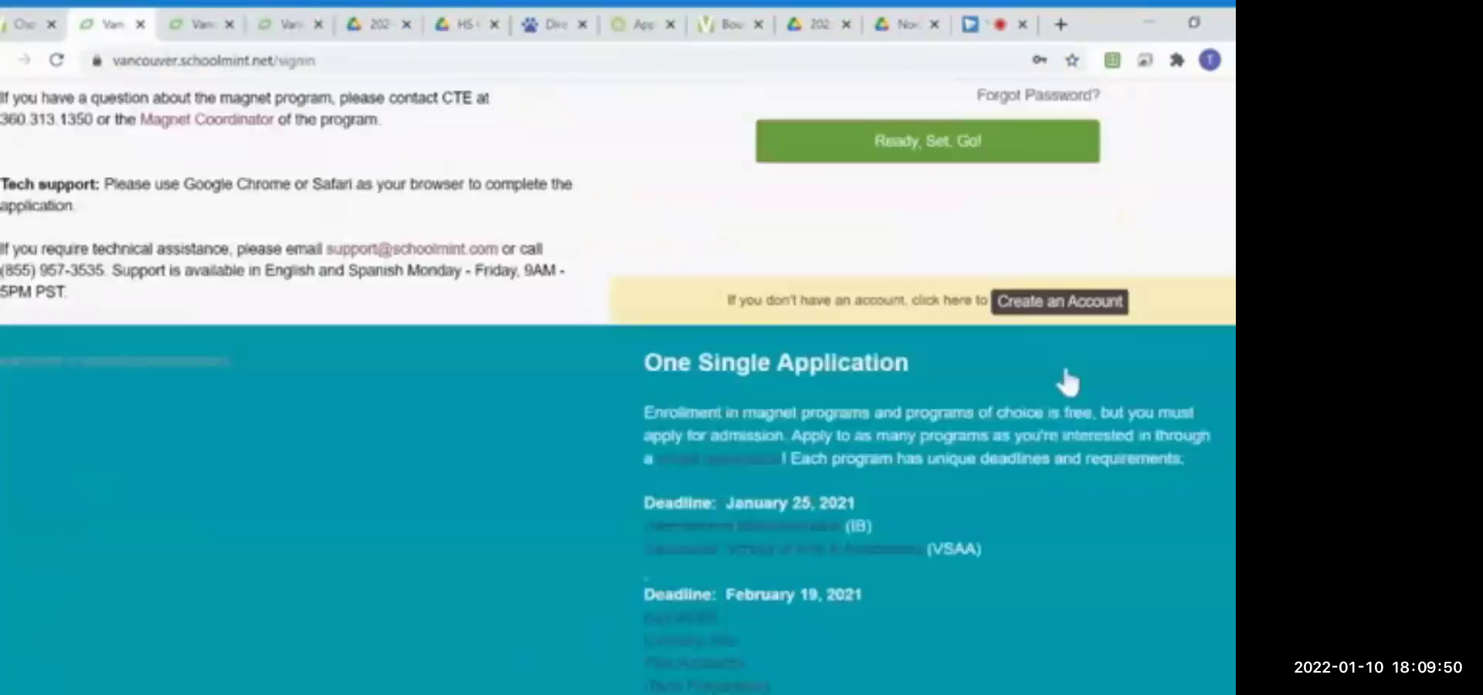